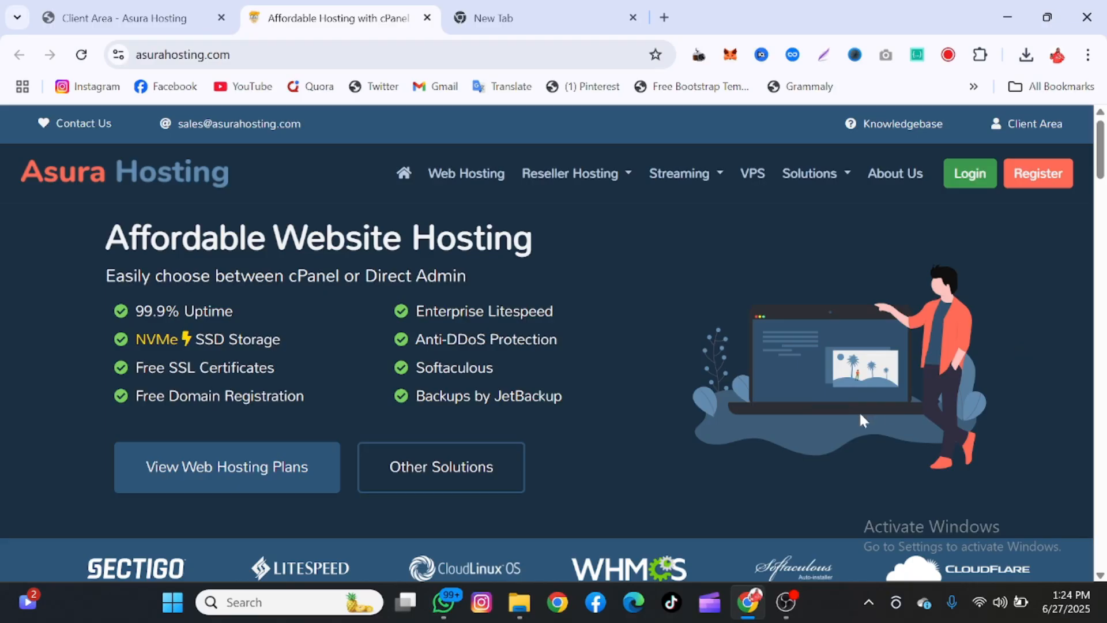
pyautogui.scroll(-5, 840, 376)
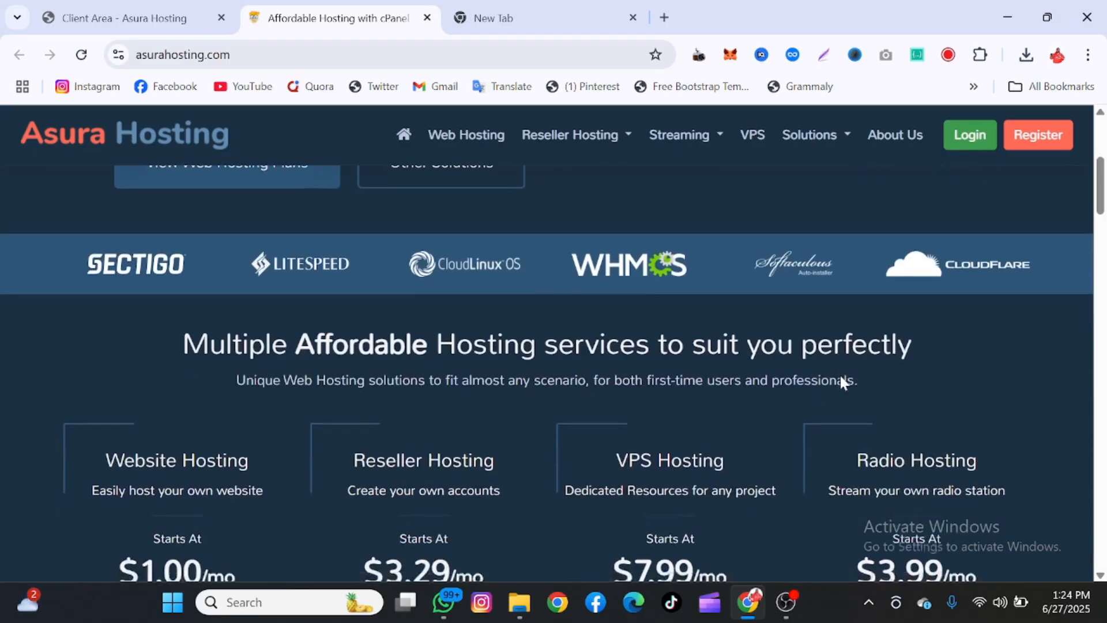
pyautogui.scroll(-13, 841, 382)
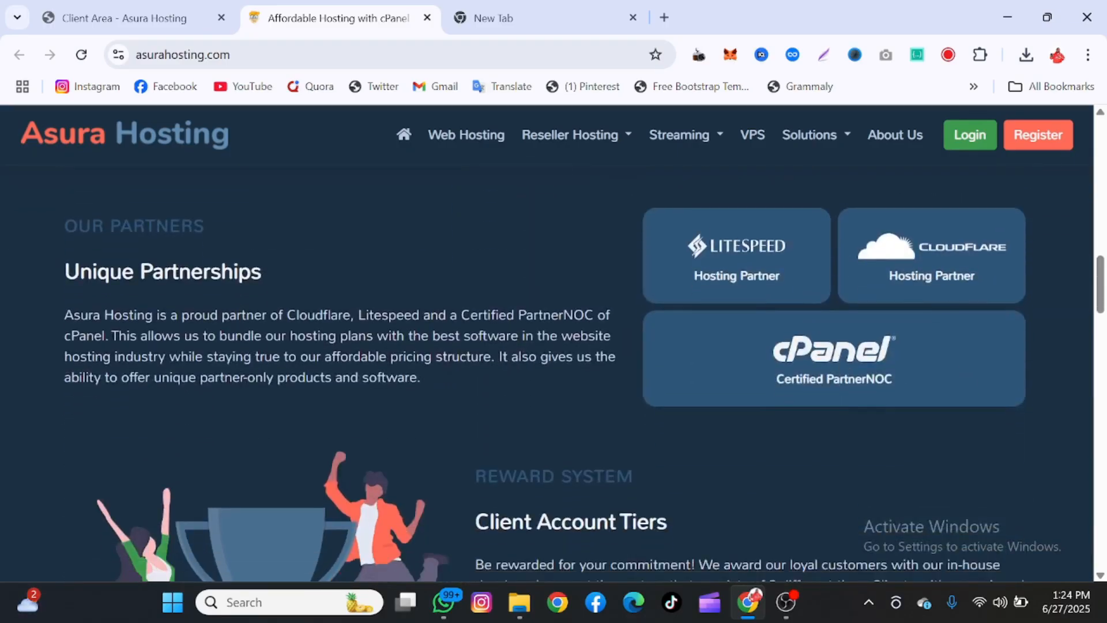
pyautogui.scroll(-3, 842, 381)
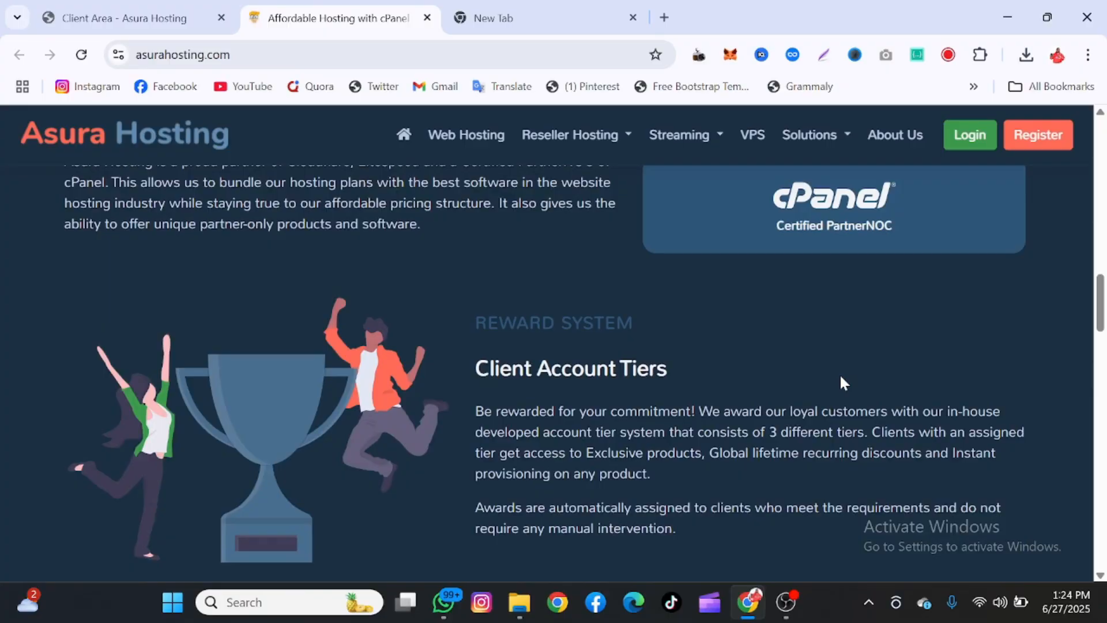
pyautogui.scroll(6, 840, 379)
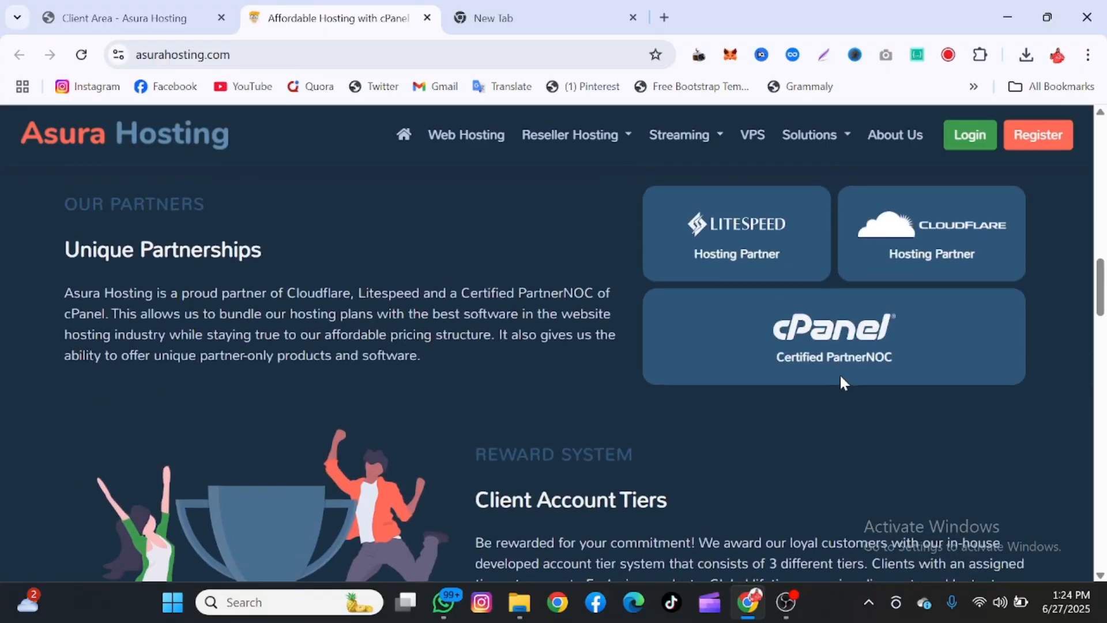
pyautogui.scroll(-4, 841, 379)
pyautogui.scroll(-10, 840, 383)
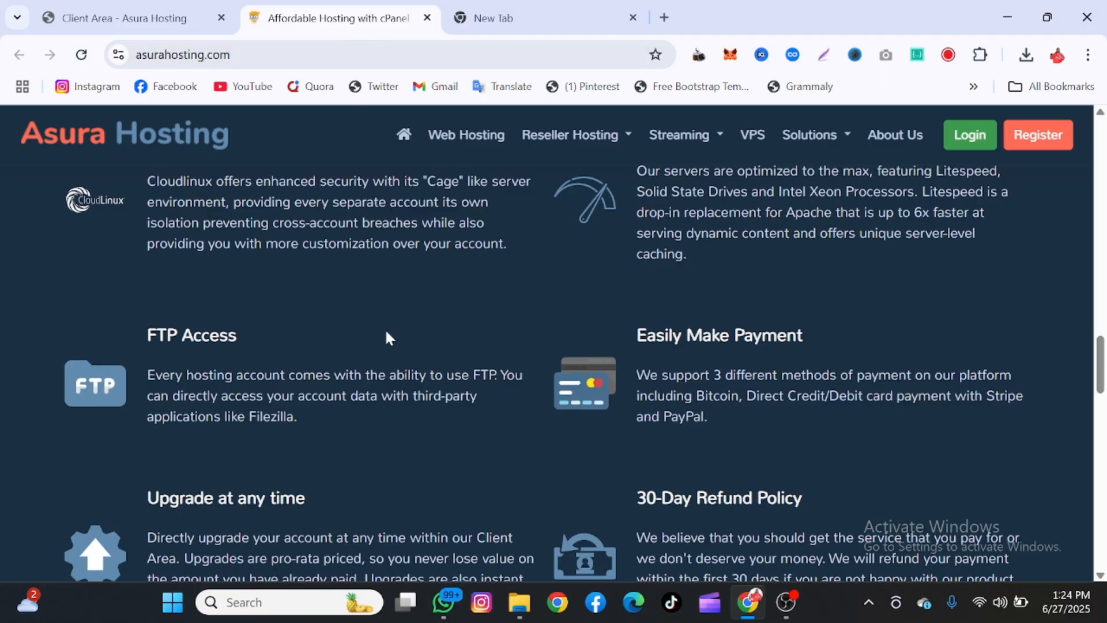
pyautogui.scroll(-10, 386, 337)
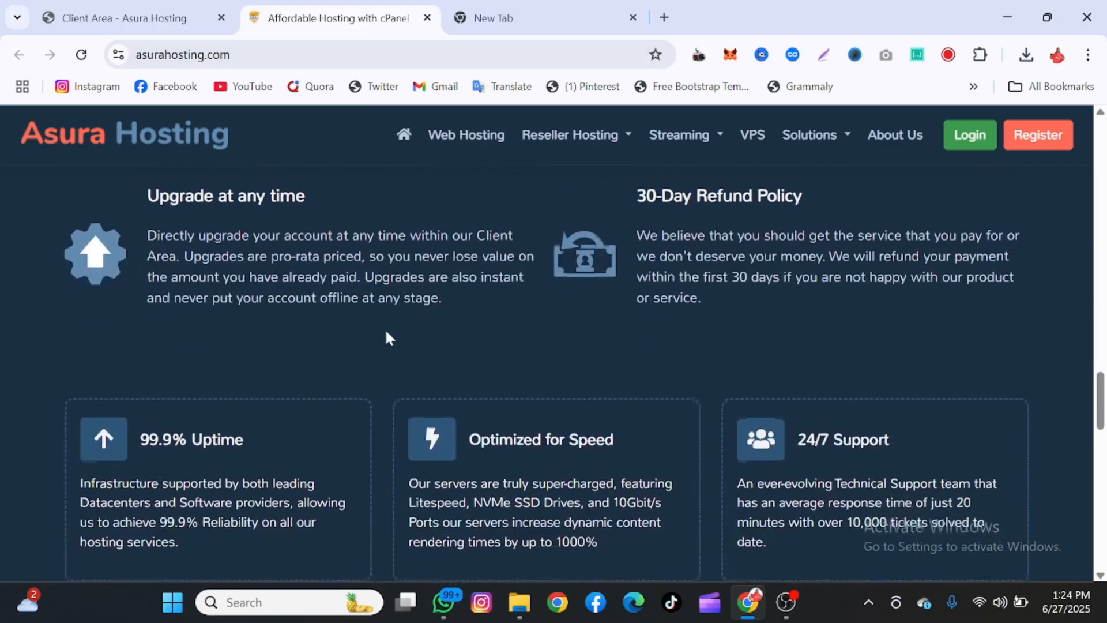
pyautogui.scroll(-3, 387, 338)
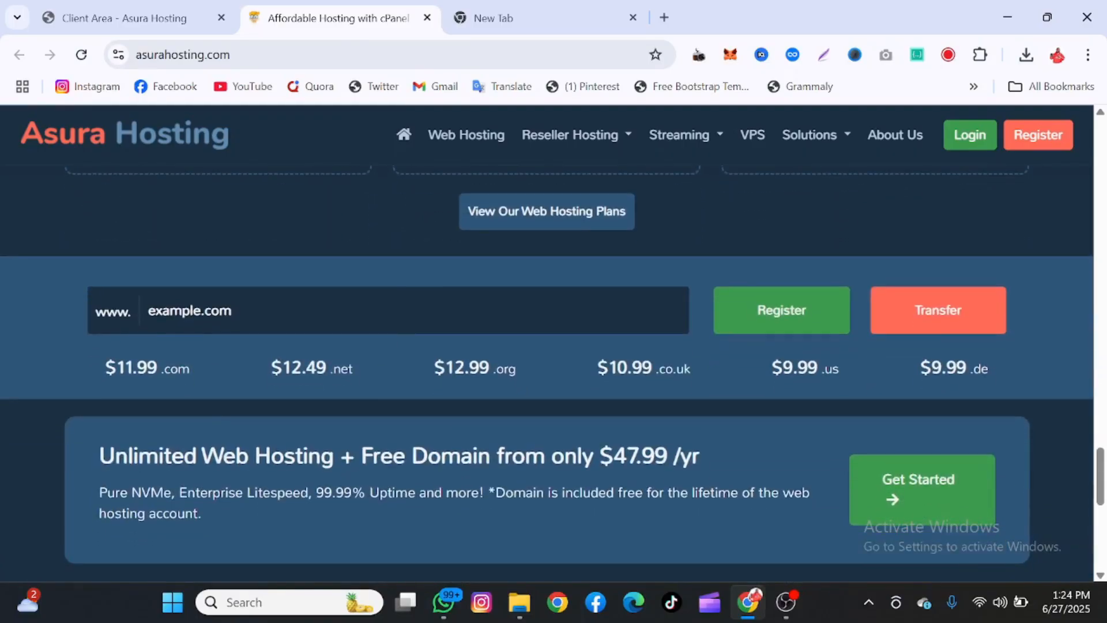
# Search for the domain 10texm.com from the homepage domain search field
pyautogui.click(148, 310)
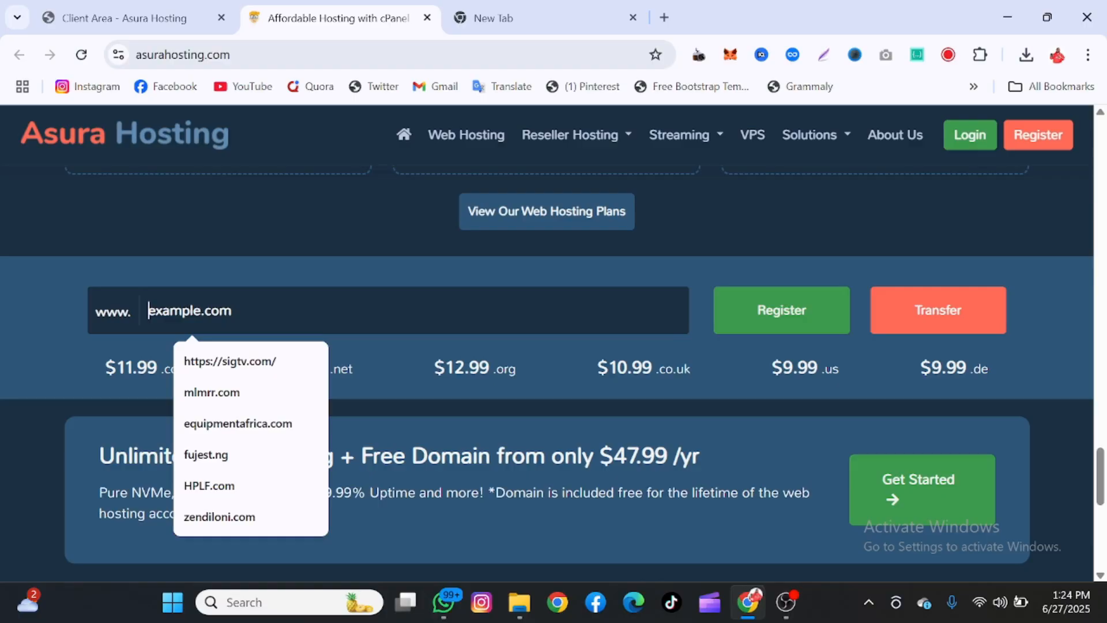
pyautogui.write('10texm.com')
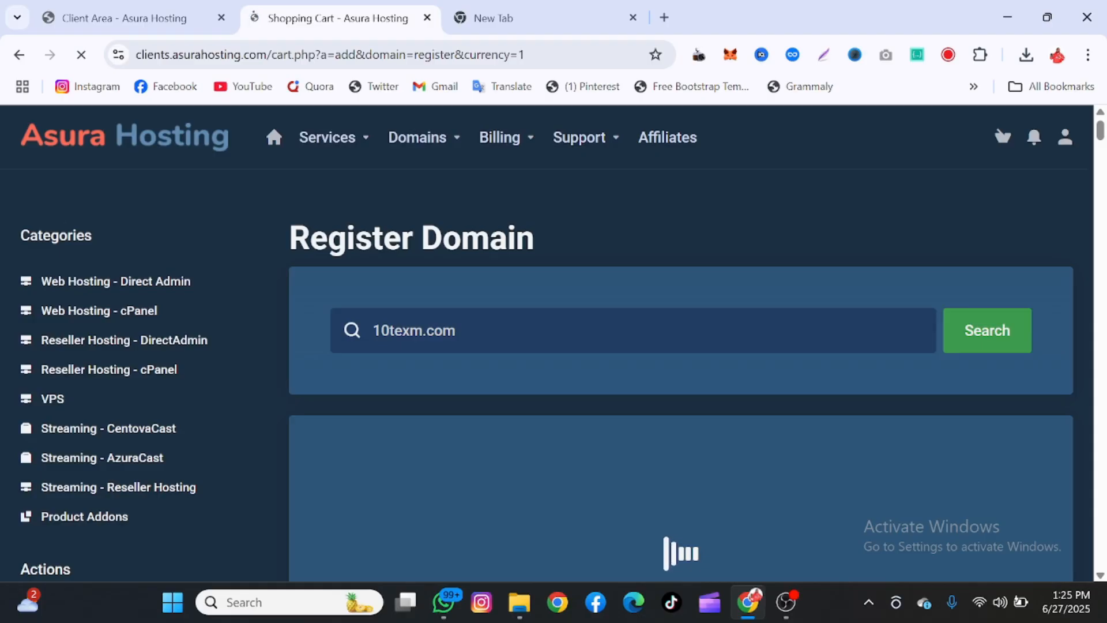
# Add the available domain 10texm.com at $11.99 USD to the cart
pyautogui.scroll(-3, 771, 319)
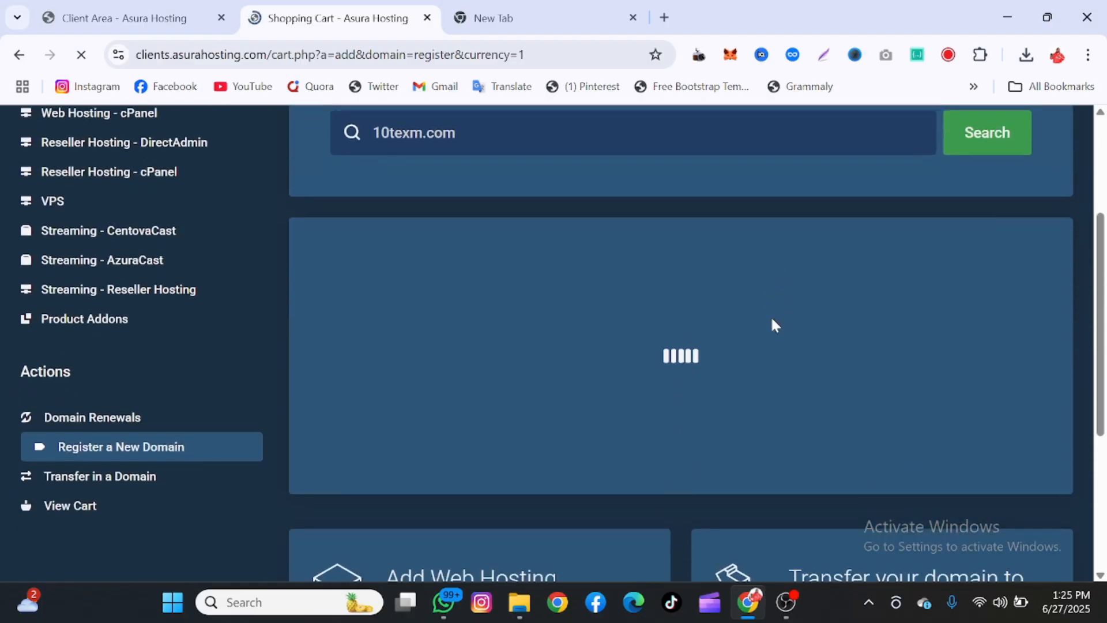
pyautogui.scroll(-1, 771, 319)
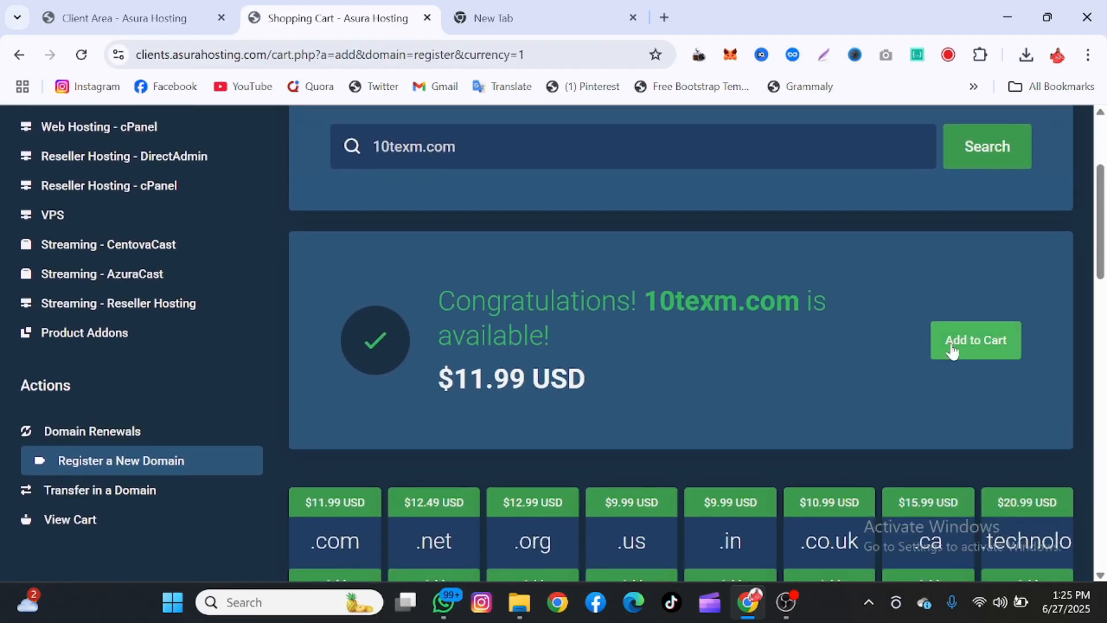
pyautogui.click(950, 344)
pyautogui.scroll(3, 866, 344)
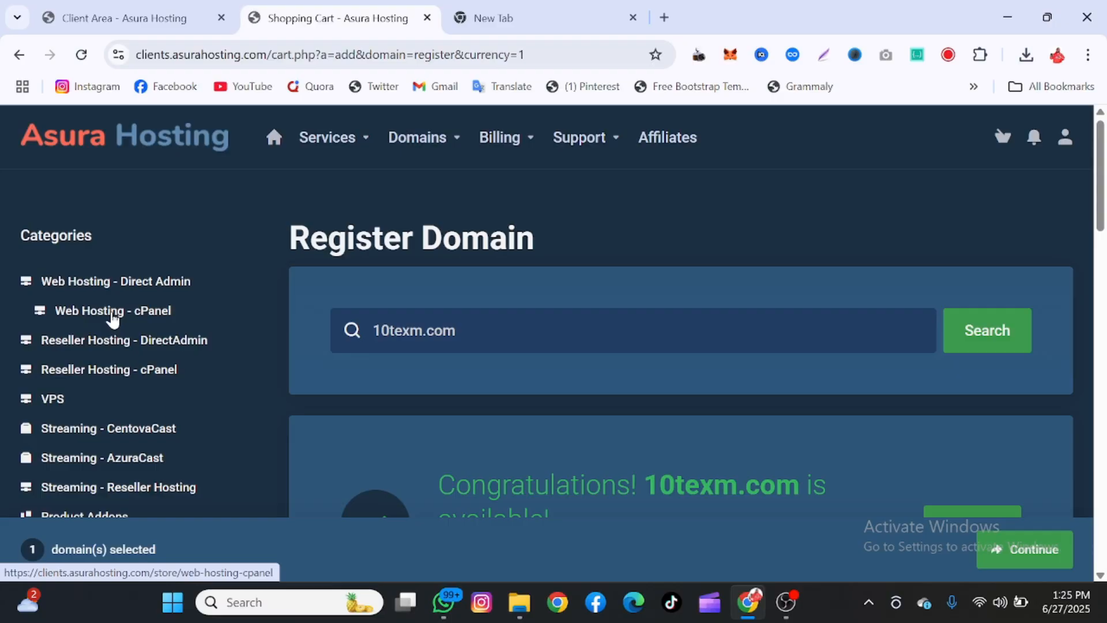
# Order the Starter Plan from the Web Hosting - cPanel plans
pyautogui.click(89, 312)
pyautogui.scroll(-2, 380, 394)
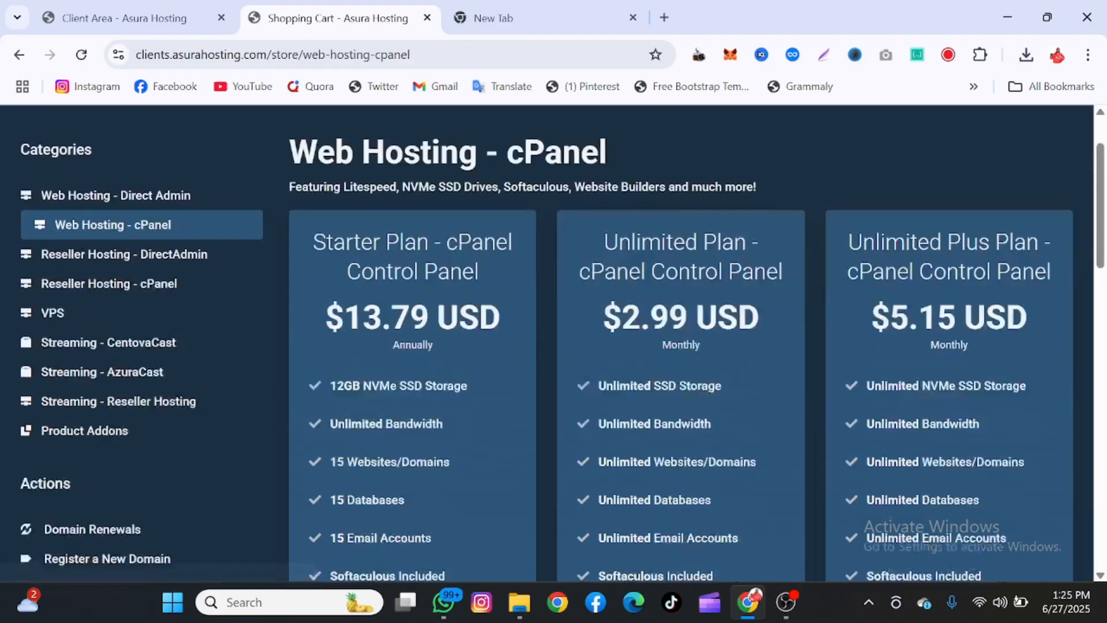
pyautogui.scroll(-5, 380, 395)
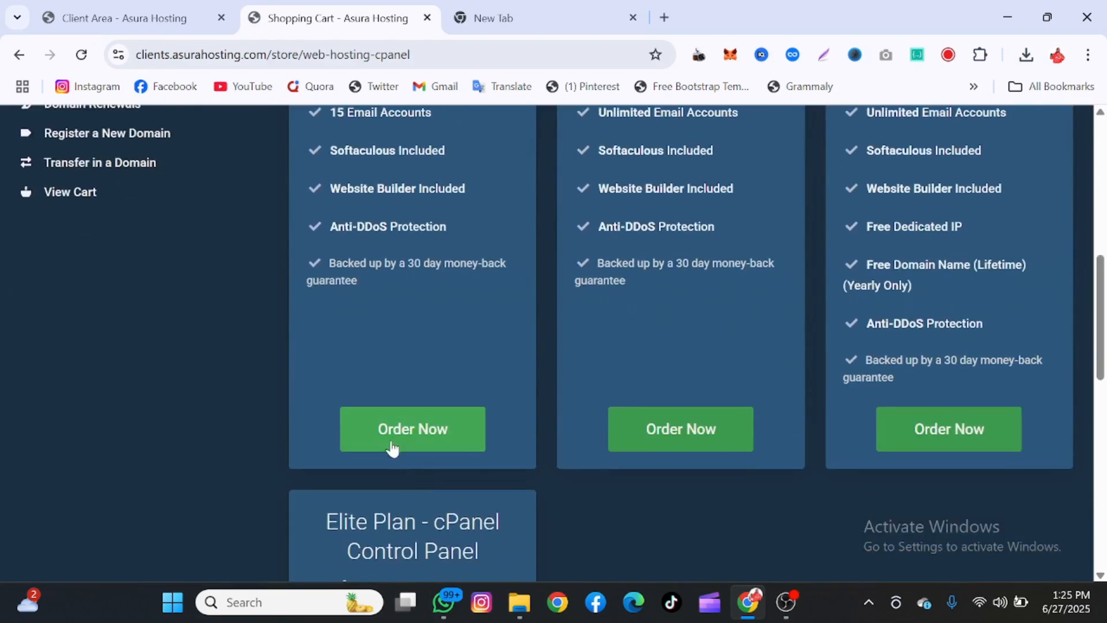
pyautogui.click(402, 442)
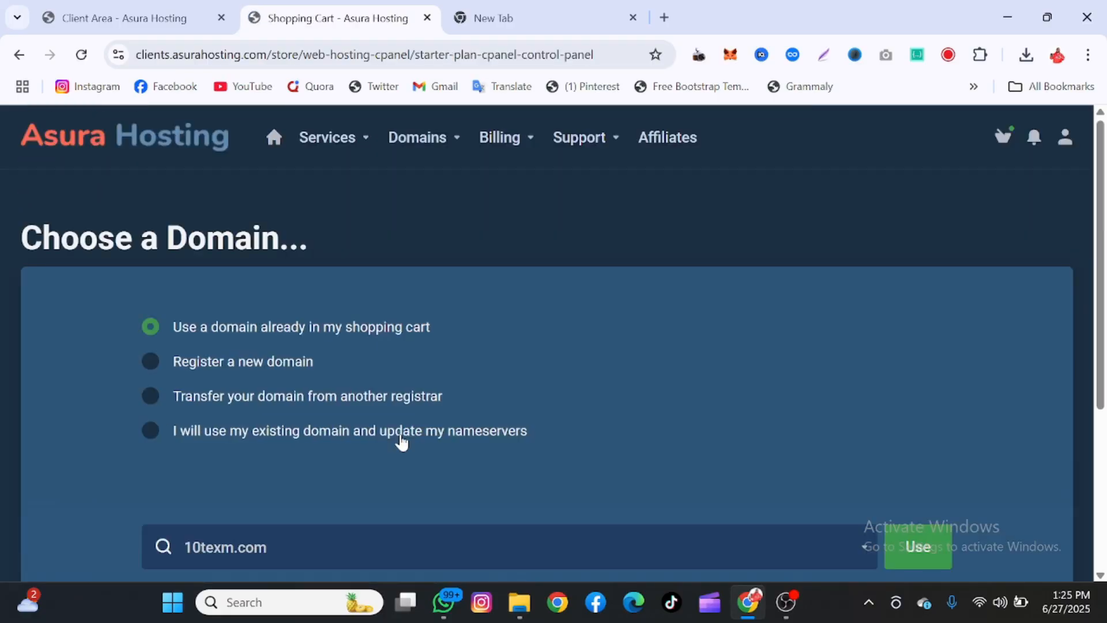
# Attach the 10texm.com domain already in the cart and review the $13.79 annual billing
pyautogui.scroll(-2, 464, 329)
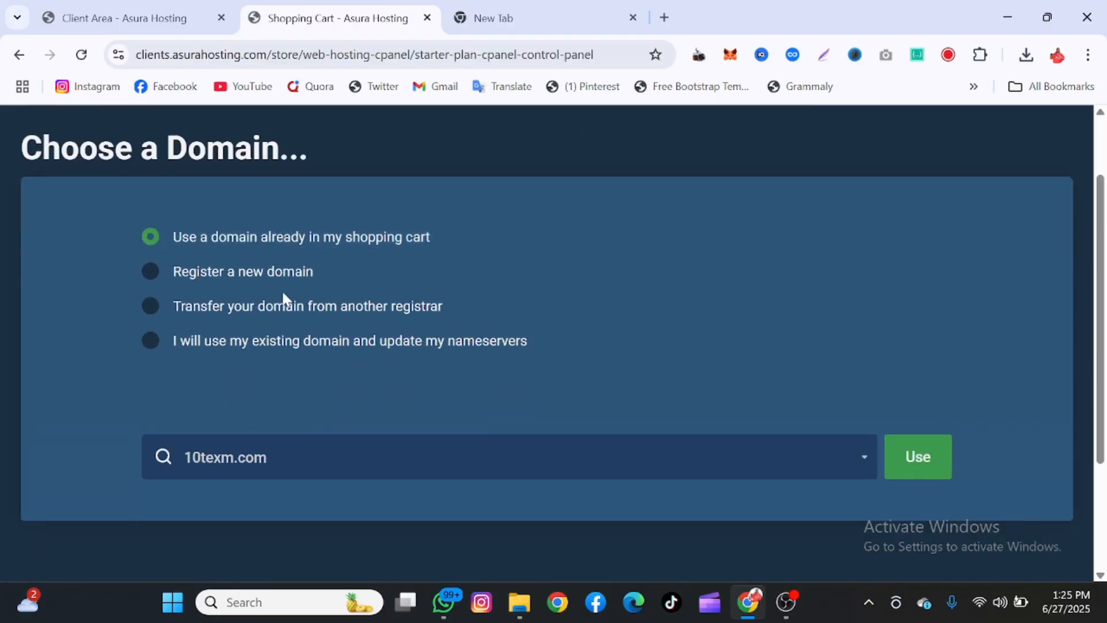
pyautogui.click(904, 468)
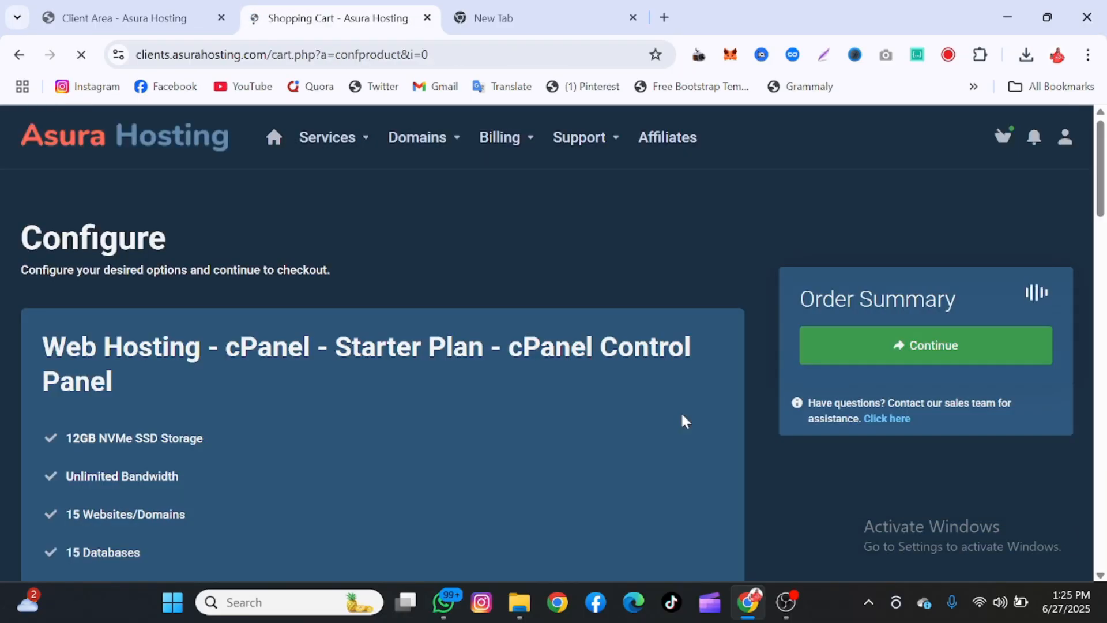
pyautogui.scroll(-7, 681, 418)
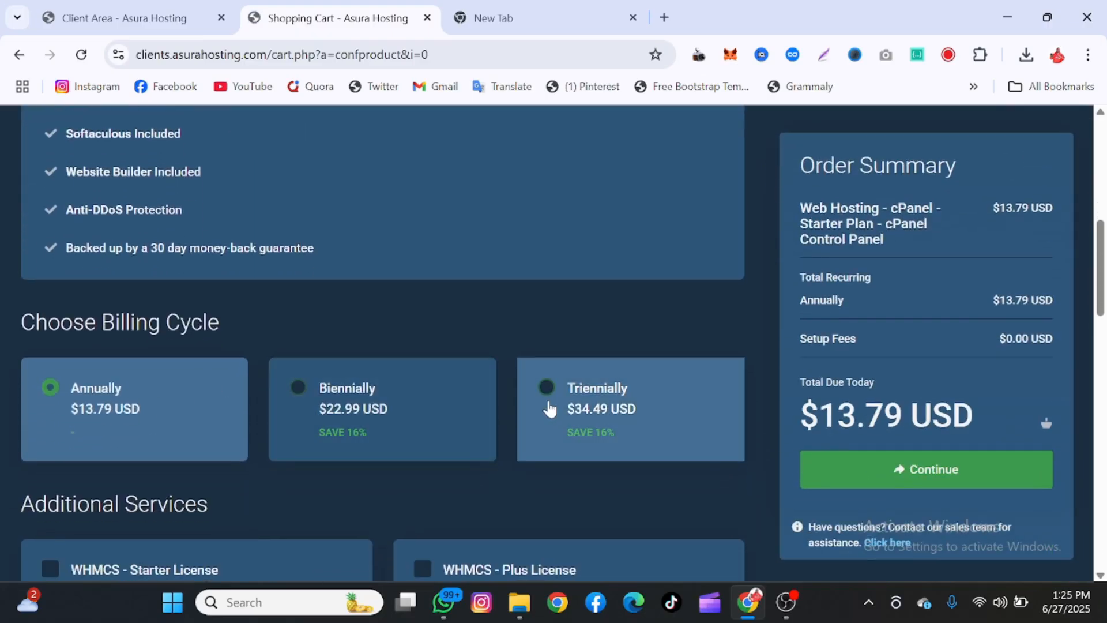
pyautogui.scroll(-3, 555, 411)
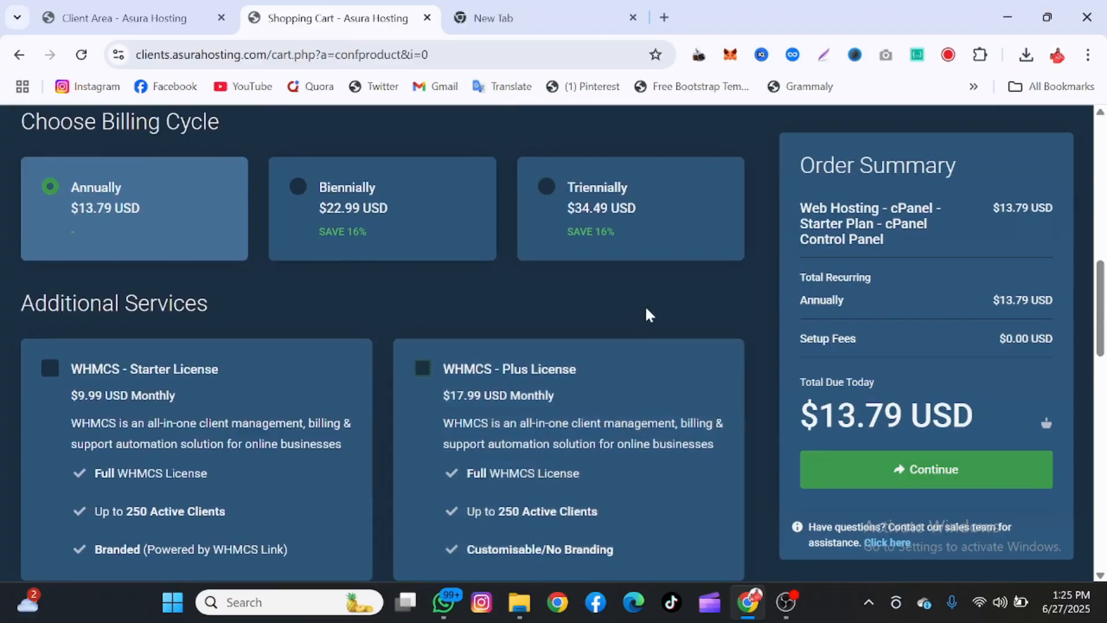
pyautogui.scroll(3, 577, 331)
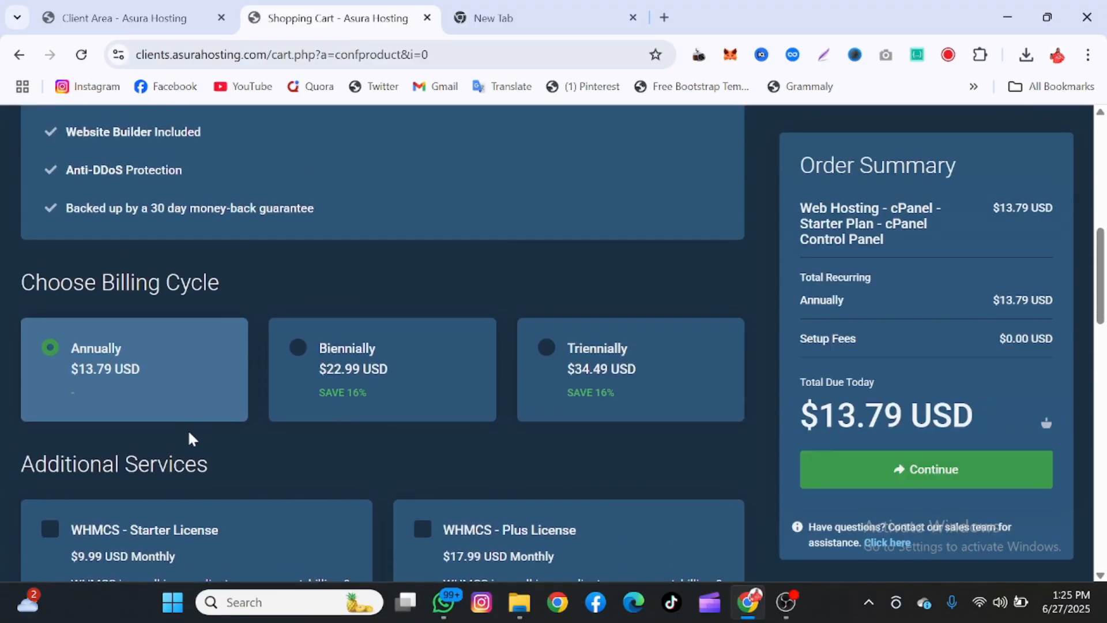
# Continue the Starter Plan order on to the domain configuration page
pyautogui.click(866, 464)
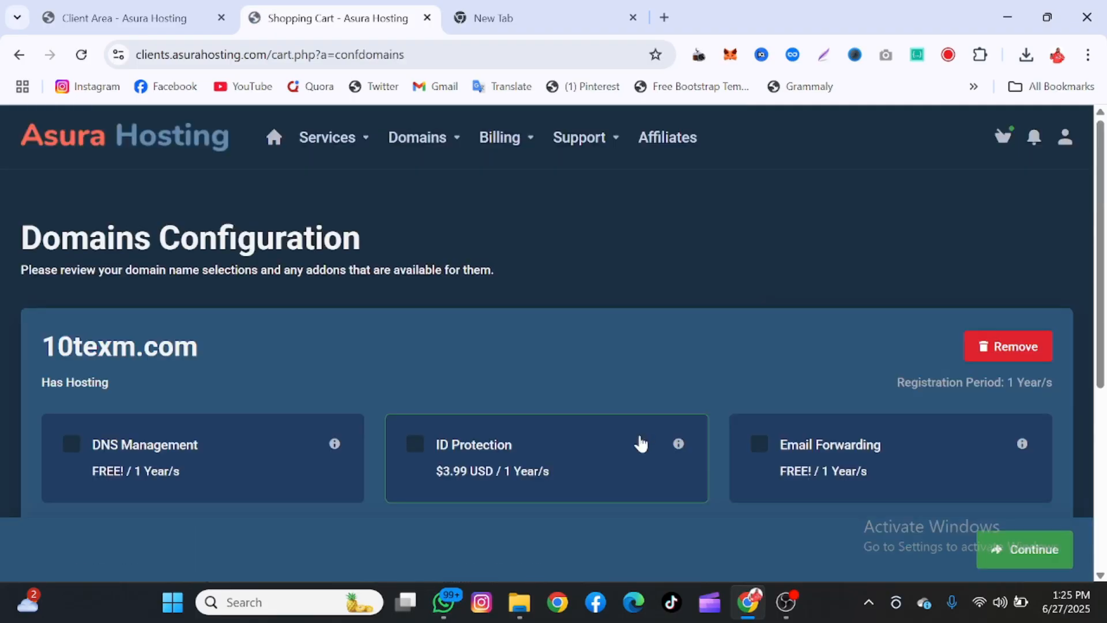
pyautogui.scroll(-3, 637, 444)
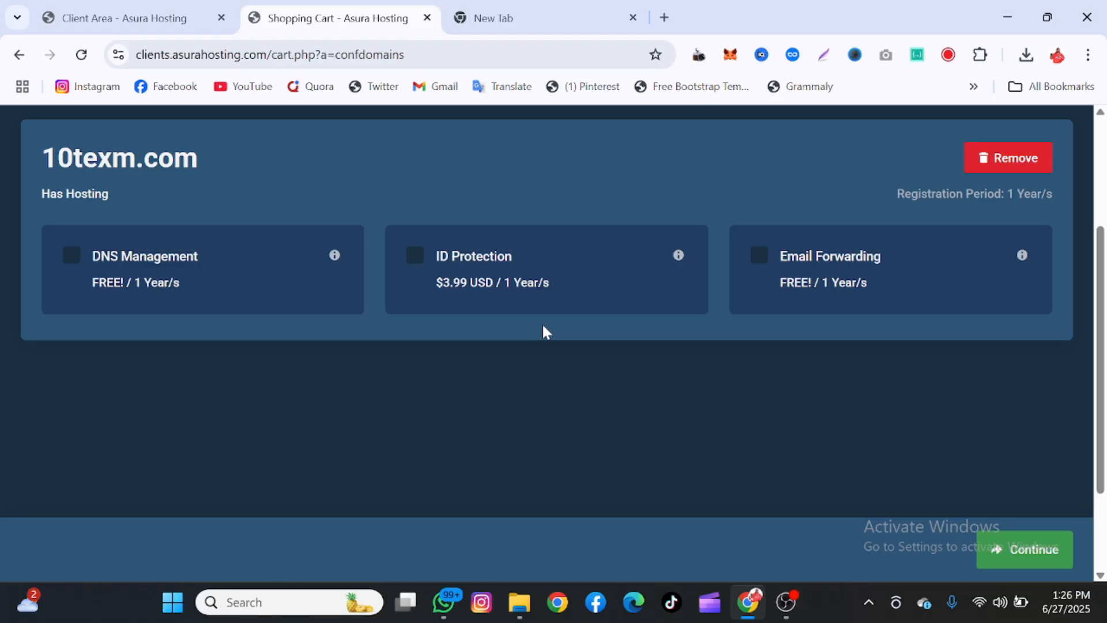
pyautogui.scroll(3, 543, 331)
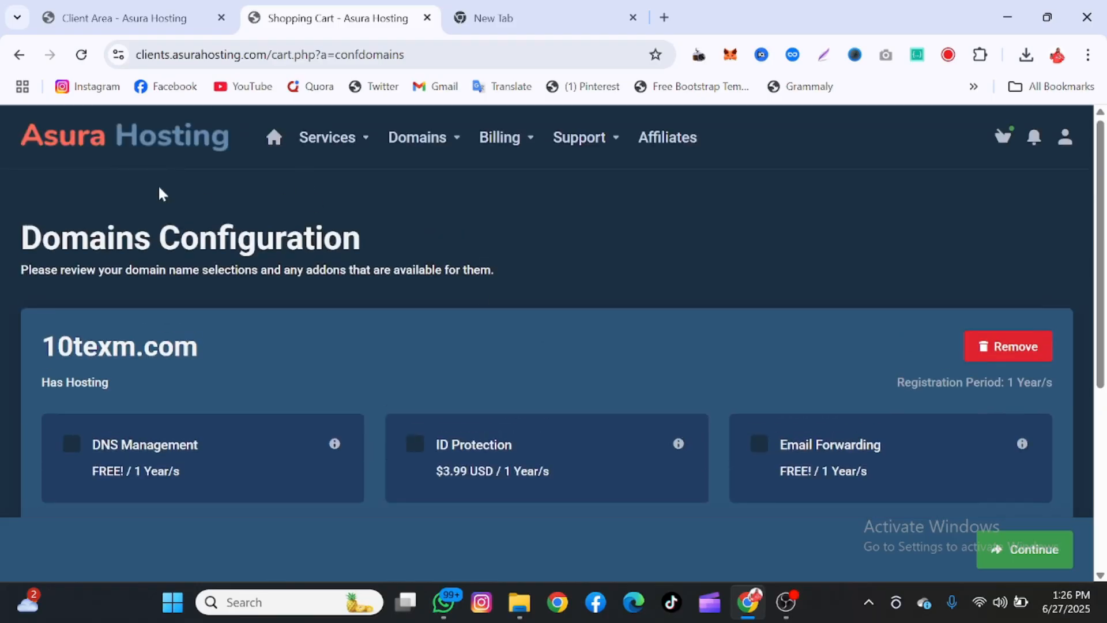
pyautogui.moveTo(1, 143); pyautogui.dragTo(200, 173)
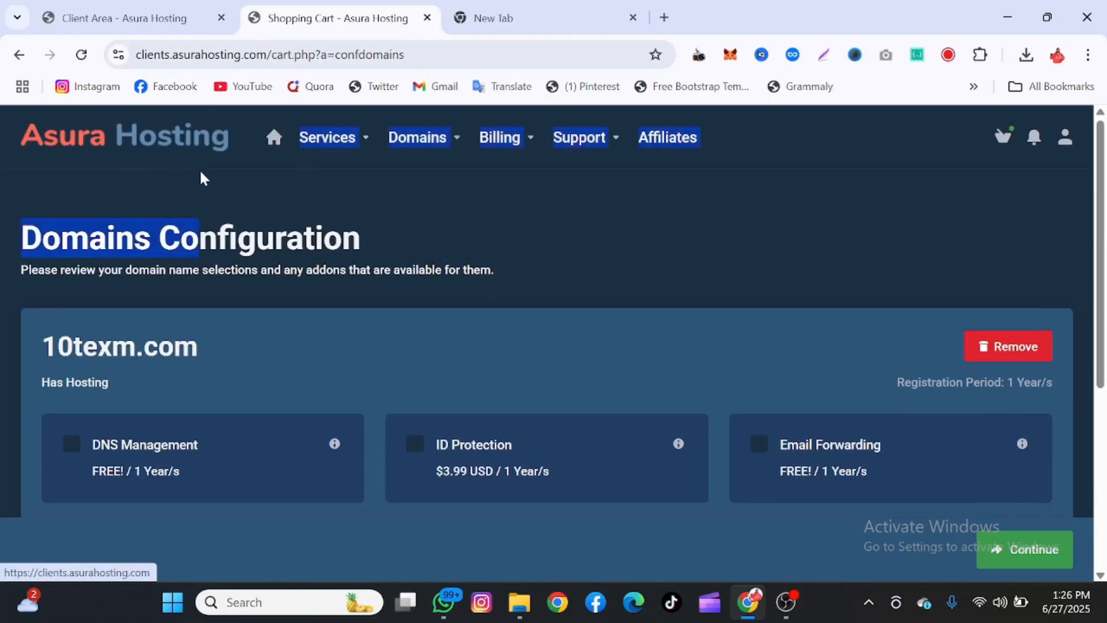
pyautogui.click(277, 199)
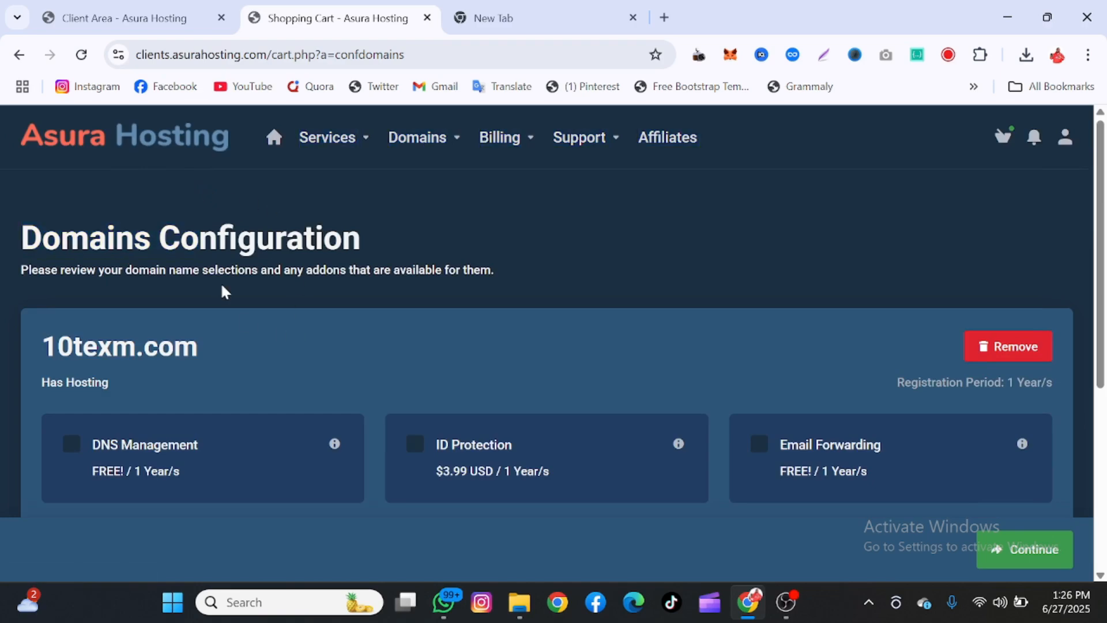
# Leave DNS Management, ID Protection and Email Forwarding unchecked and proceed toward checkout
pyautogui.scroll(-2, 223, 292)
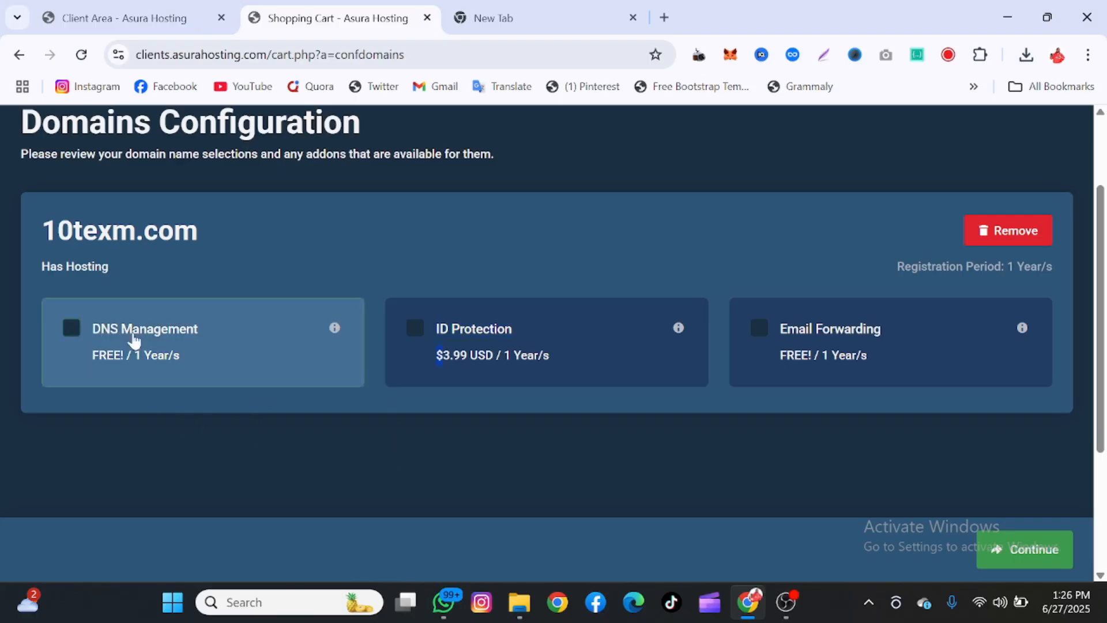
pyautogui.scroll(-2, 302, 425)
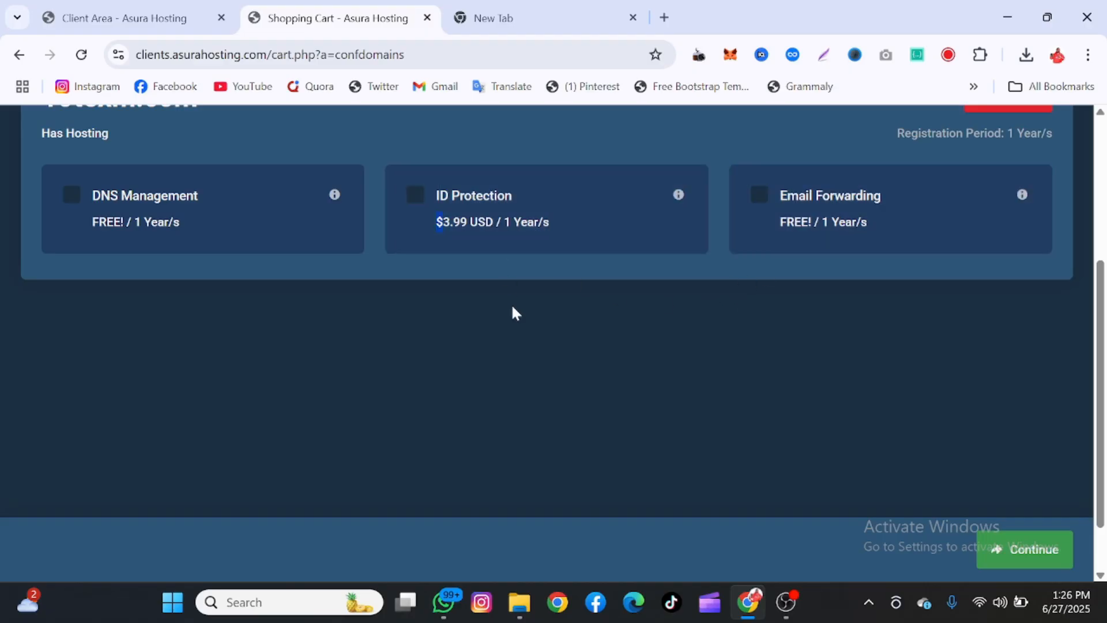
pyautogui.scroll(1, 595, 386)
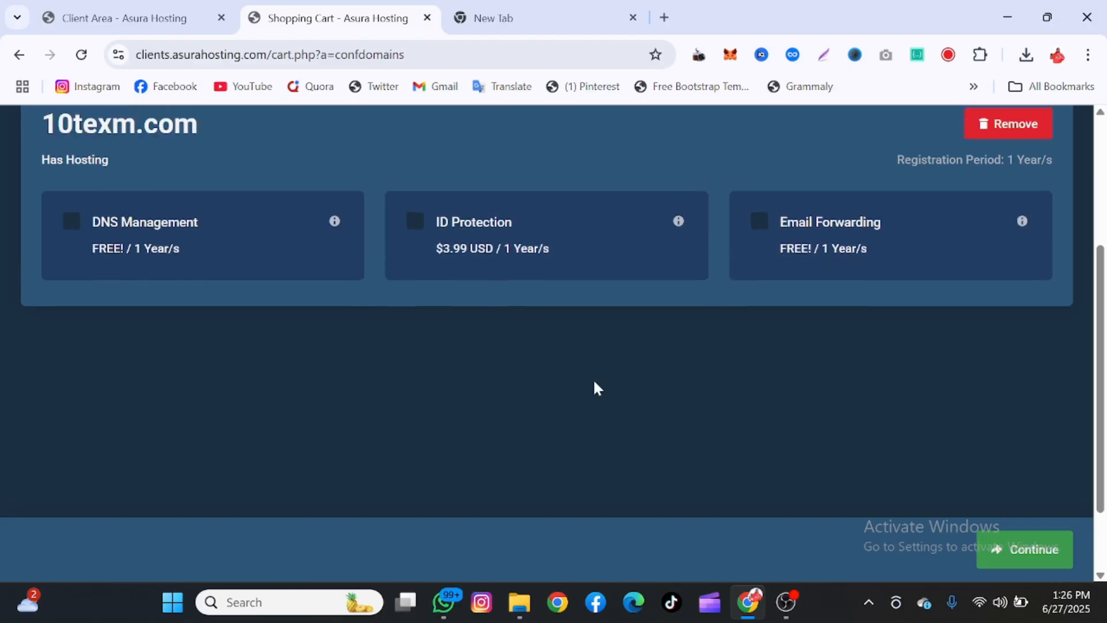
pyautogui.scroll(-1, 596, 387)
pyautogui.scroll(-1, 593, 382)
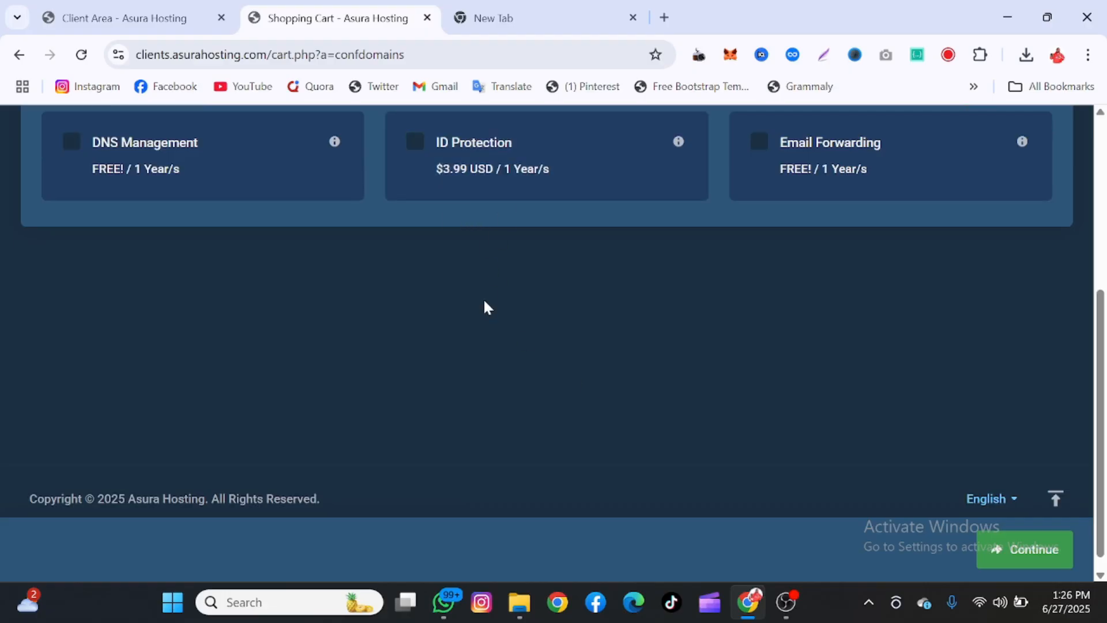
pyautogui.scroll(2, 654, 379)
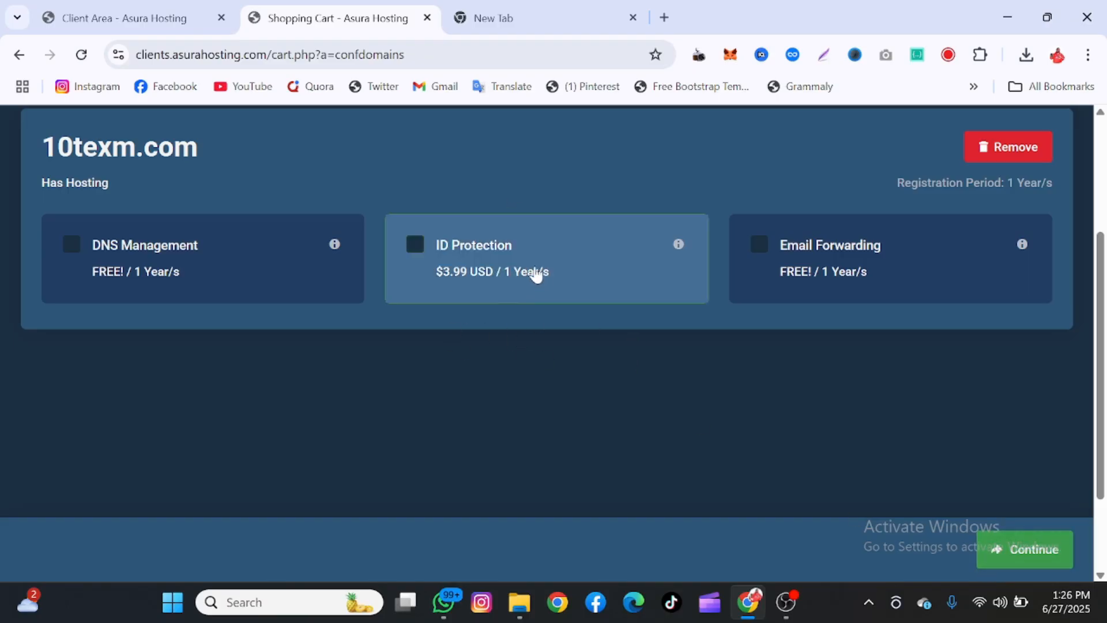
pyautogui.scroll(-1, 618, 388)
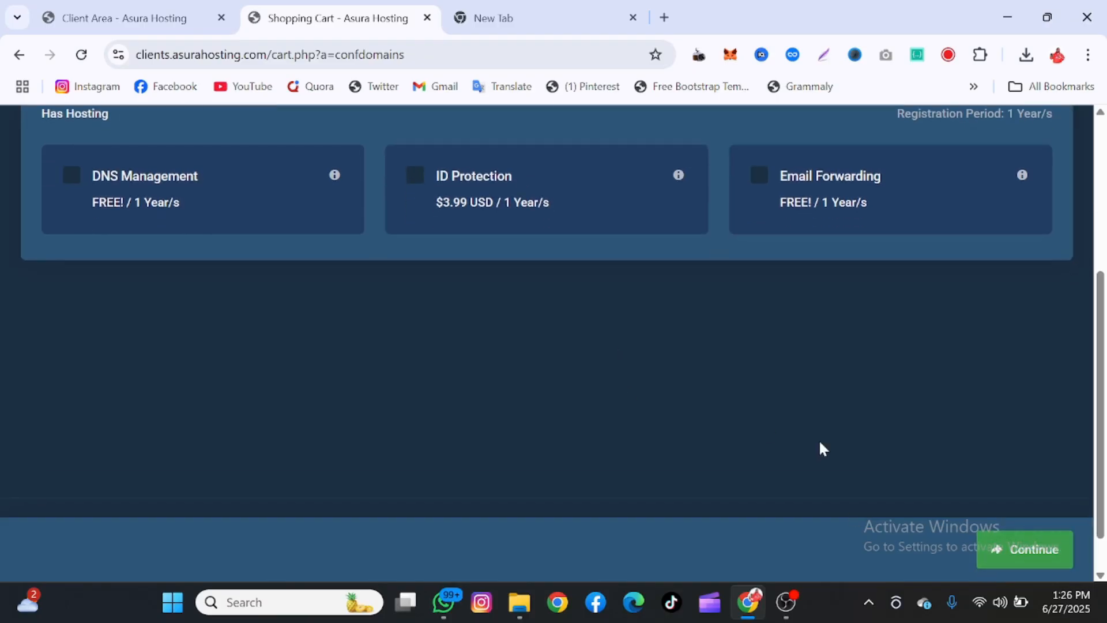
pyautogui.click(981, 541)
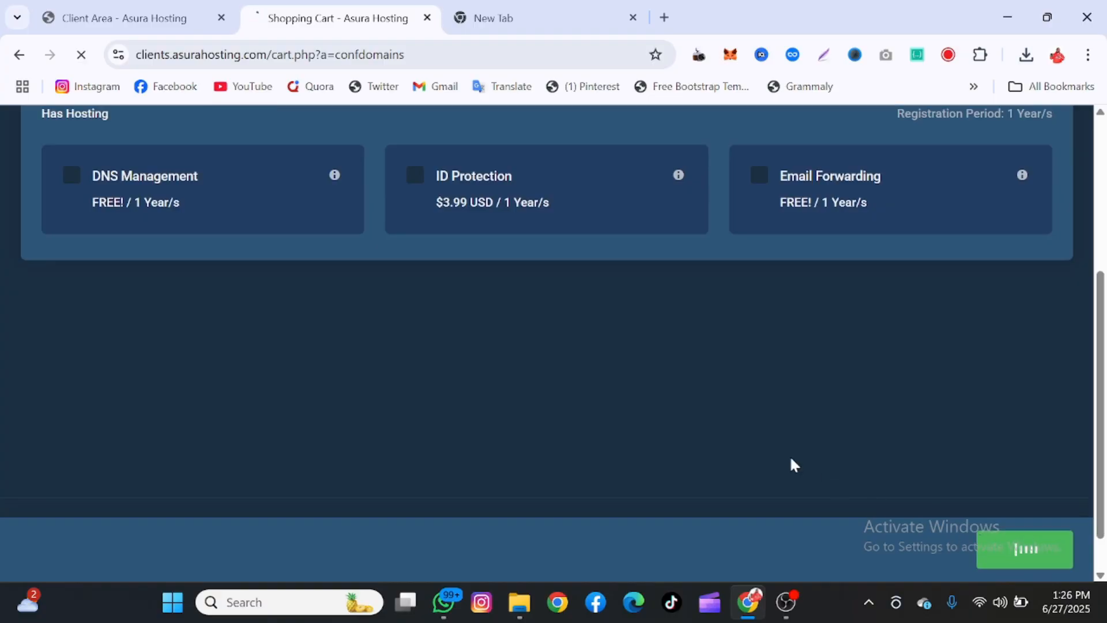
# Review the checkout order summary, highlighting the $25.78 total due today
pyautogui.scroll(-2, 790, 458)
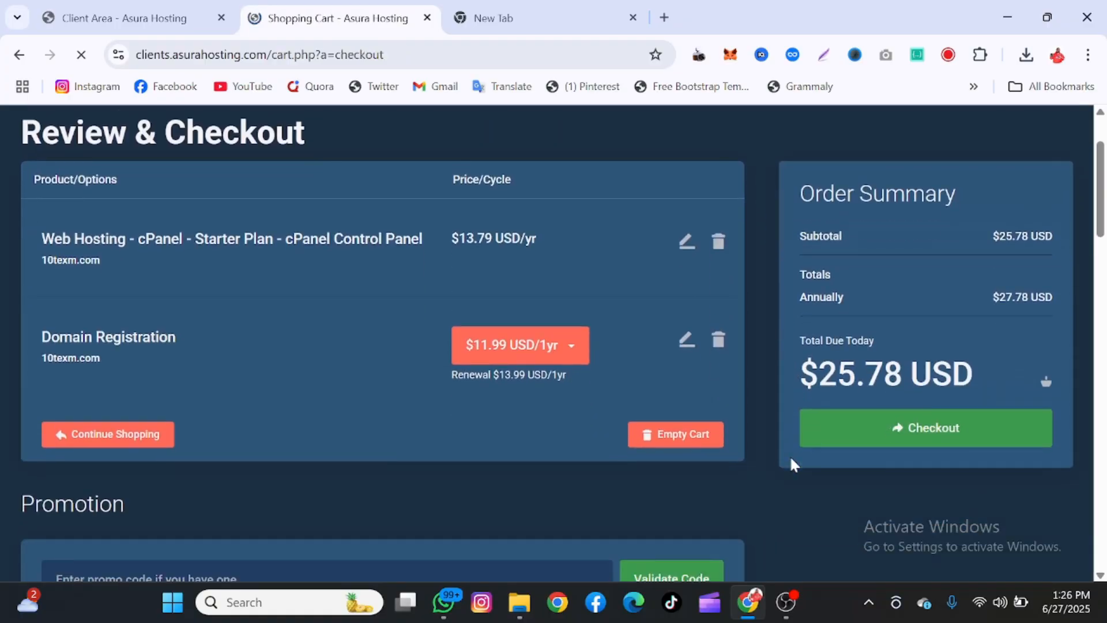
pyautogui.scroll(-4, 614, 477)
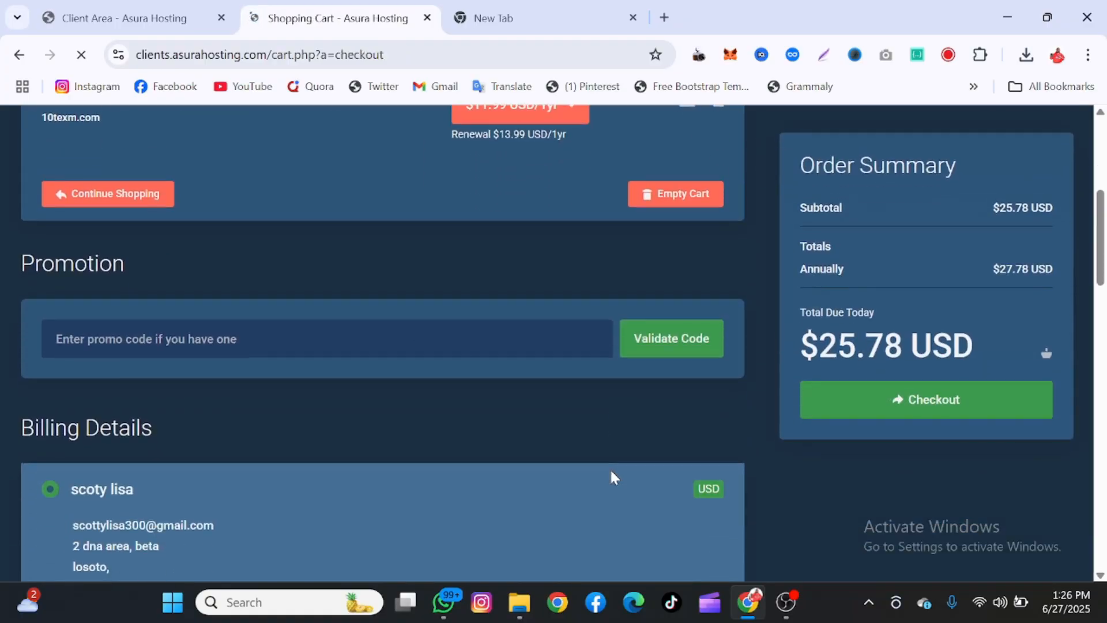
pyautogui.scroll(4, 614, 478)
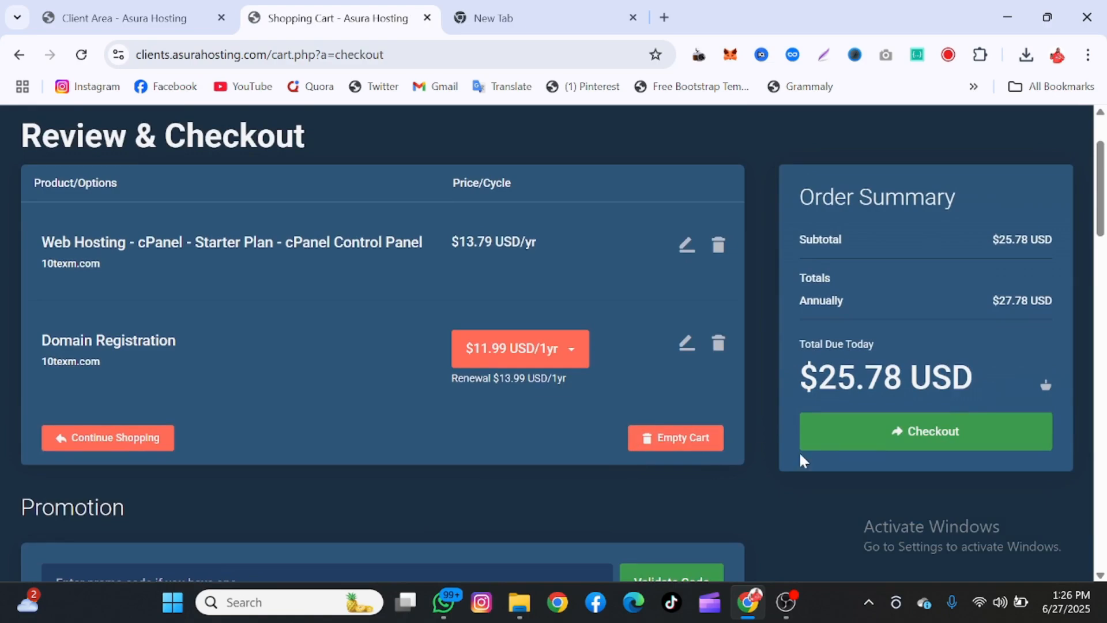
pyautogui.moveTo(837, 381); pyautogui.dragTo(882, 380)
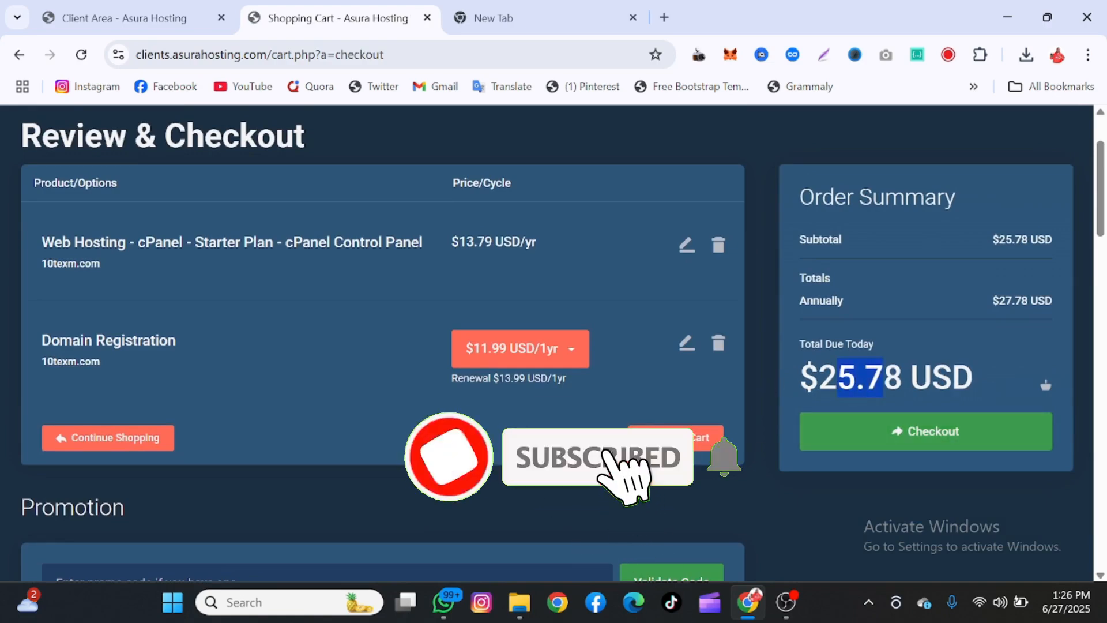
pyautogui.scroll(-10, 717, 419)
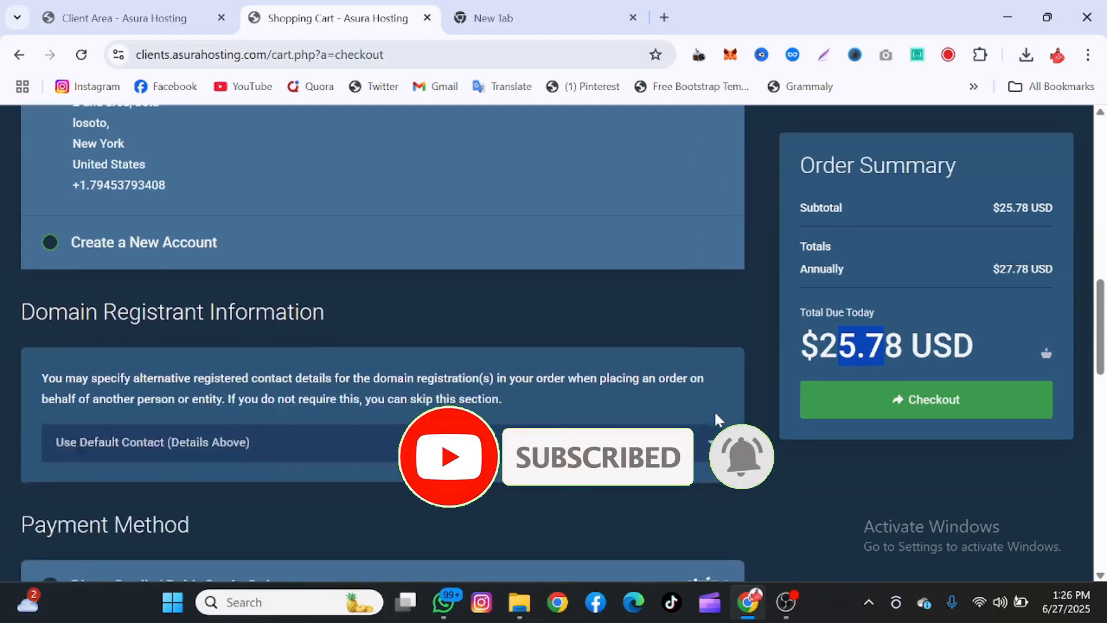
pyautogui.scroll(-4, 716, 419)
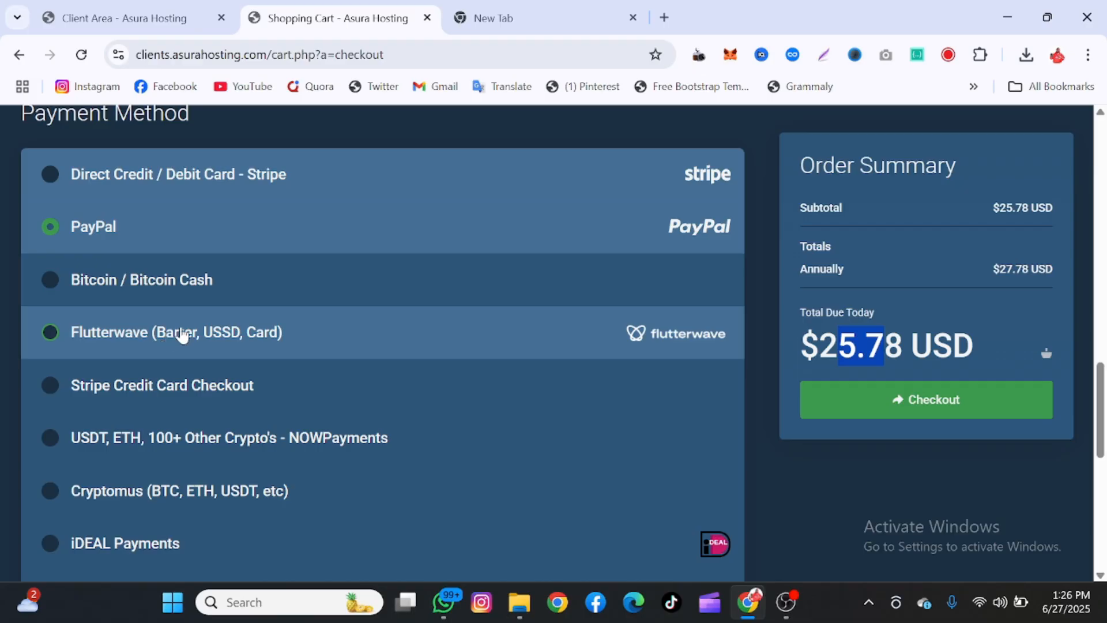
pyautogui.scroll(-1, 211, 410)
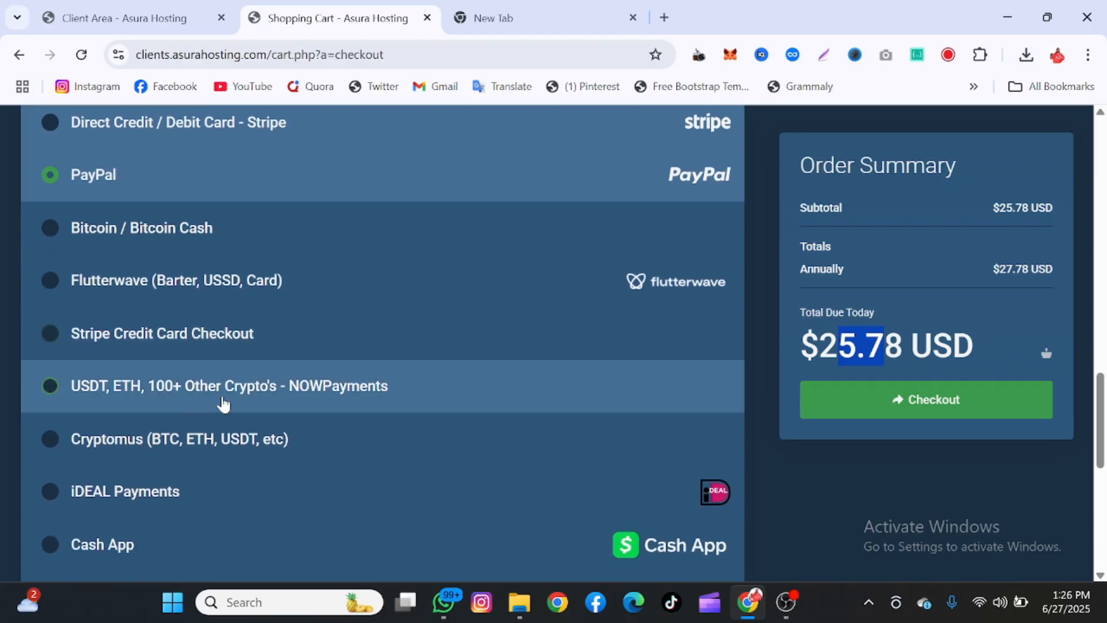
pyautogui.scroll(-1, 176, 455)
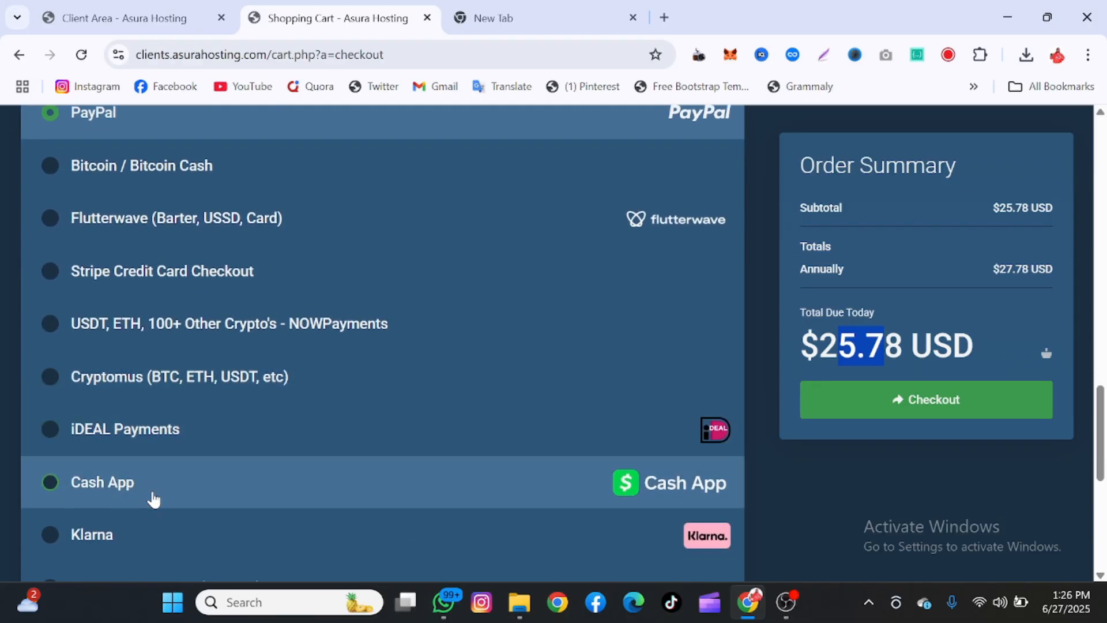
pyautogui.scroll(-2, 153, 500)
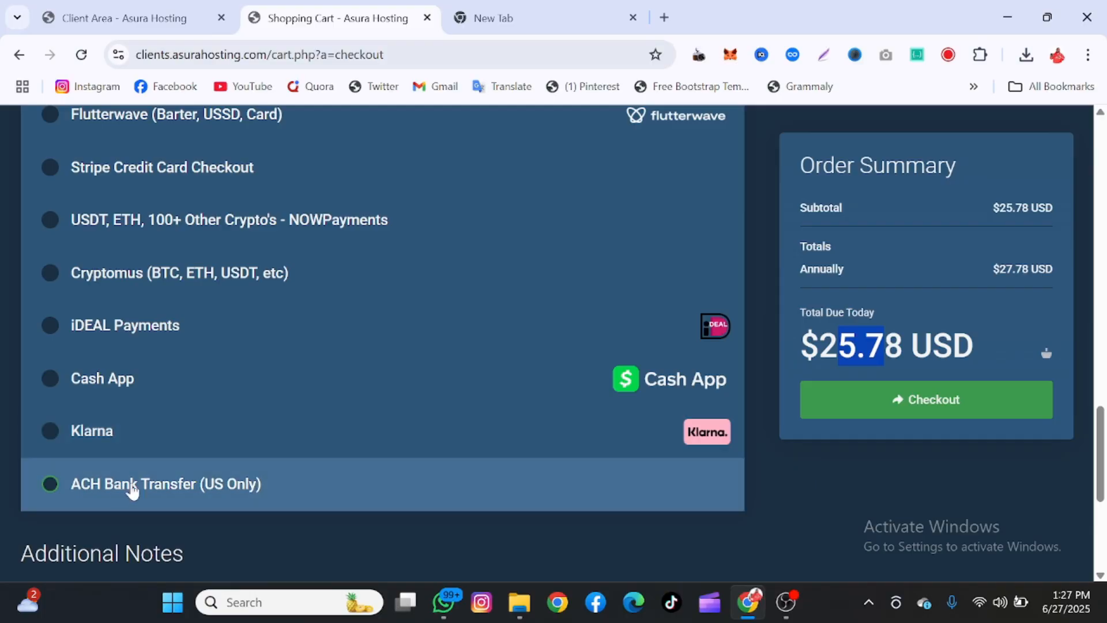
pyautogui.scroll(1, 204, 482)
pyautogui.scroll(2, 204, 481)
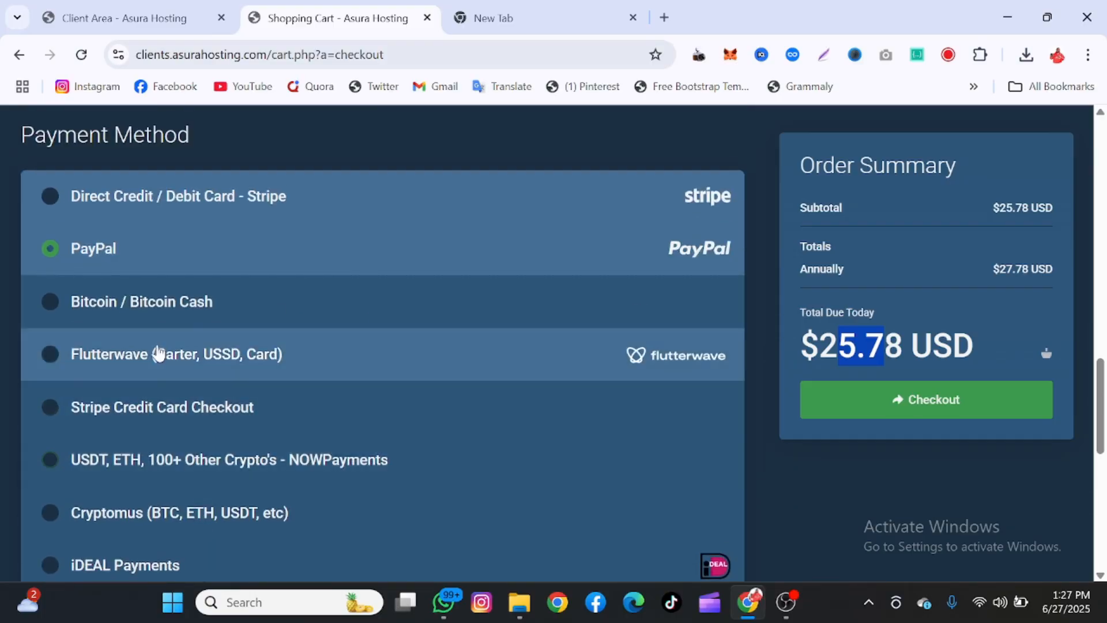
pyautogui.scroll(-1, 155, 427)
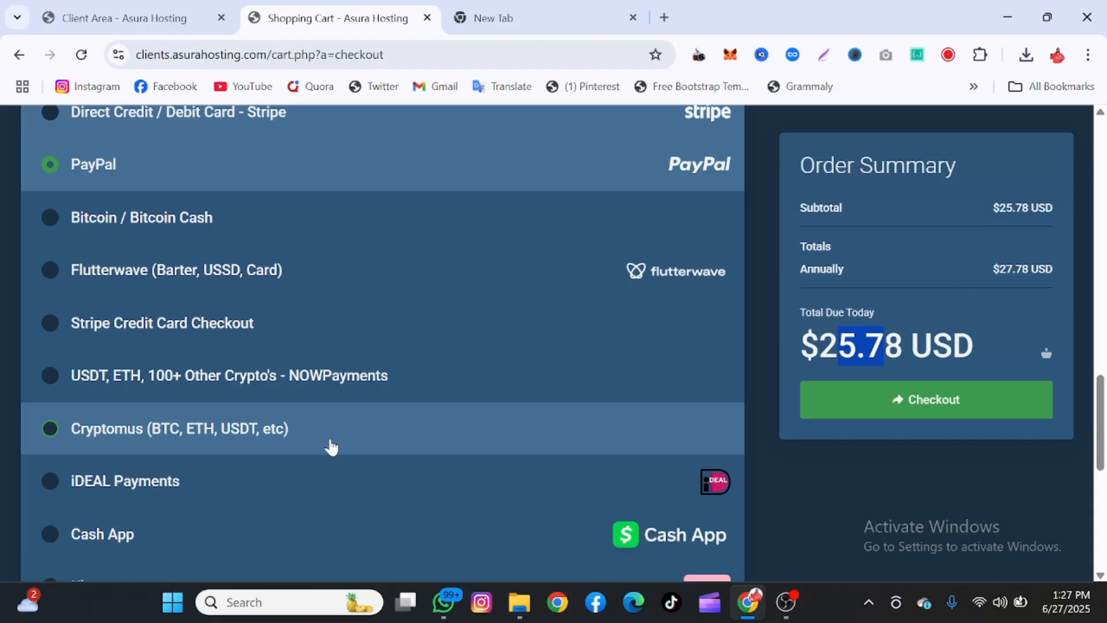
pyautogui.scroll(10, 824, 422)
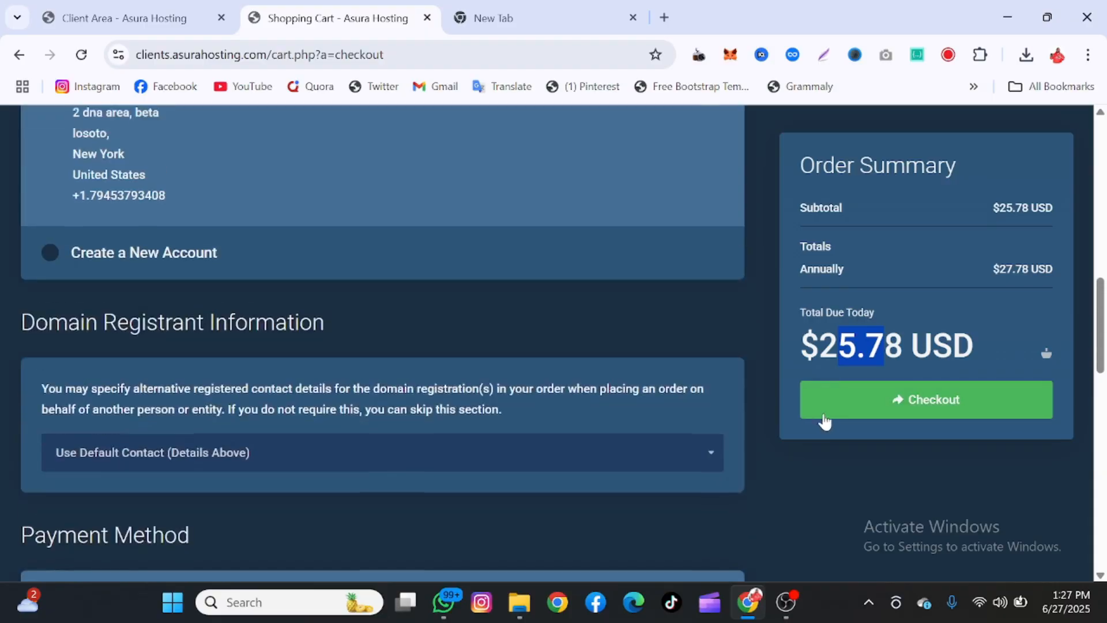
pyautogui.scroll(-3, 823, 468)
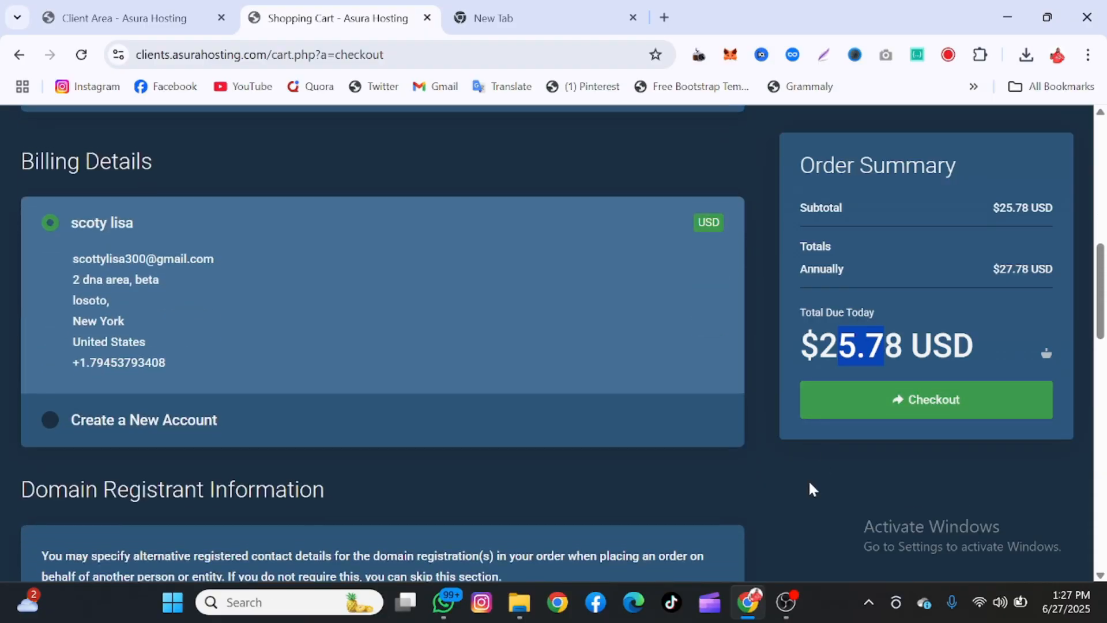
pyautogui.scroll(4, 807, 479)
pyautogui.scroll(5, 803, 473)
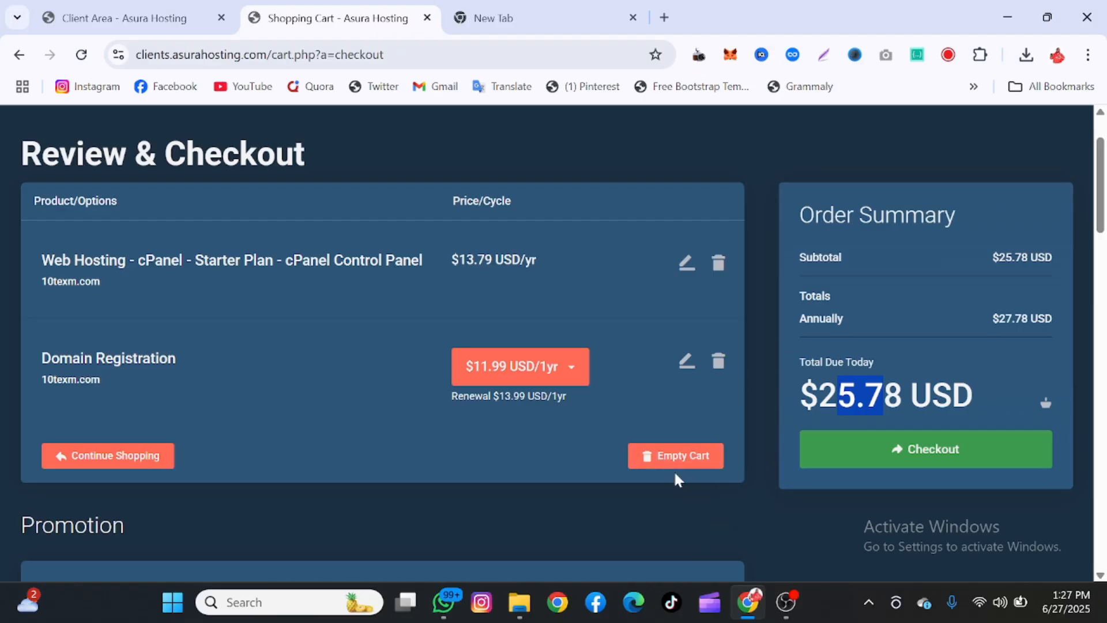
# Empty the shopping cart, confirm with Yes, and return to the Client Area
pyautogui.click(672, 468)
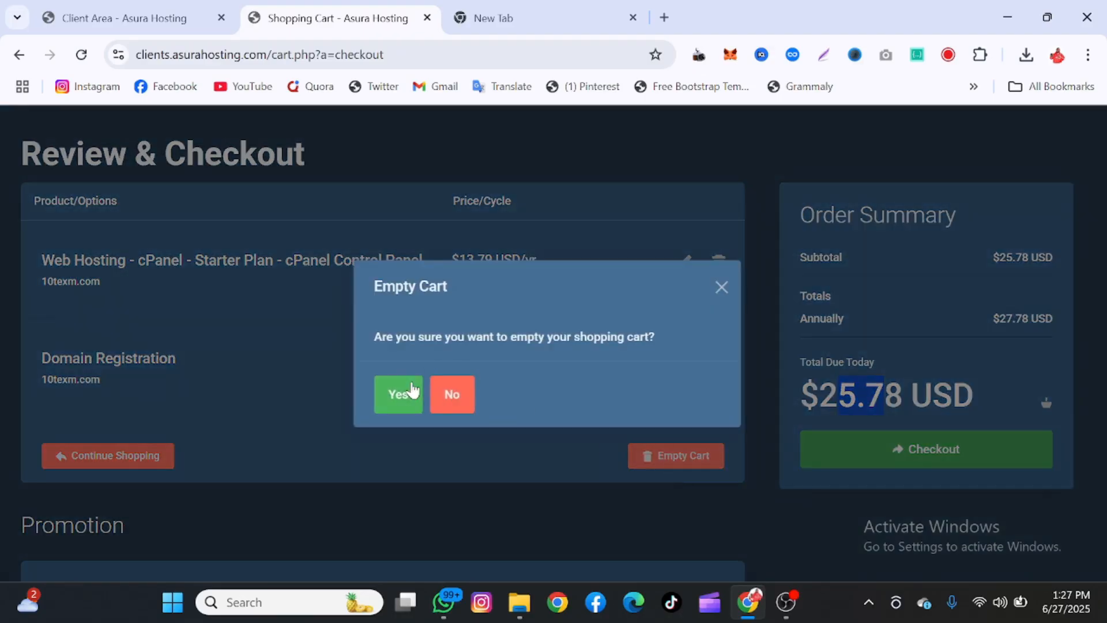
pyautogui.click(411, 390)
pyautogui.click(140, 7)
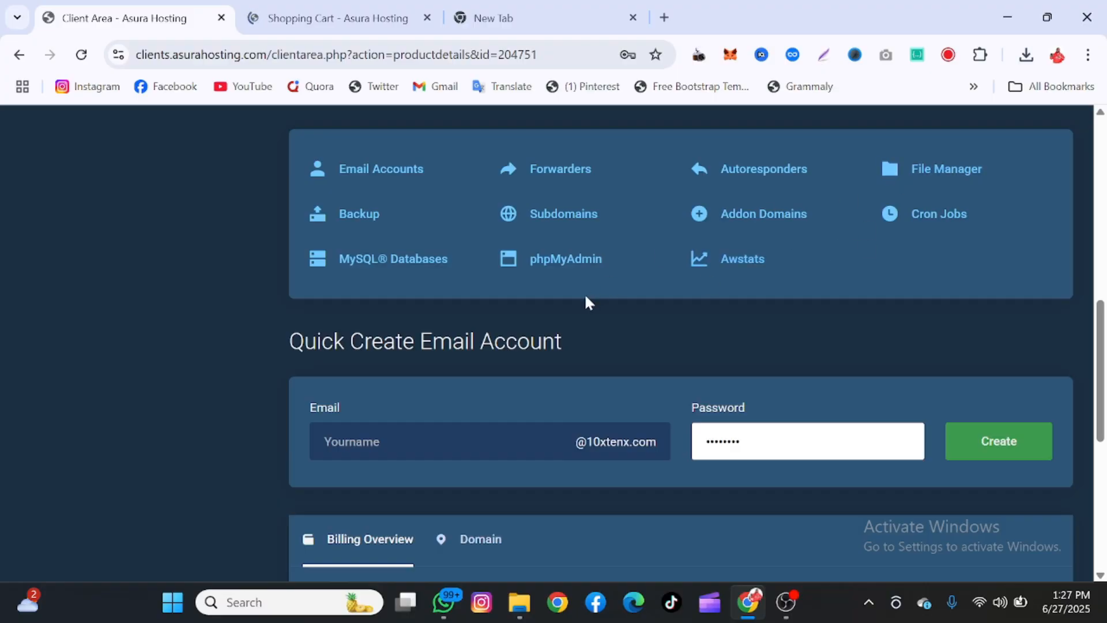
# Open cPanel File Manager in a new tab and close the leftover Shopping Cart tab
pyautogui.scroll(10, 655, 254)
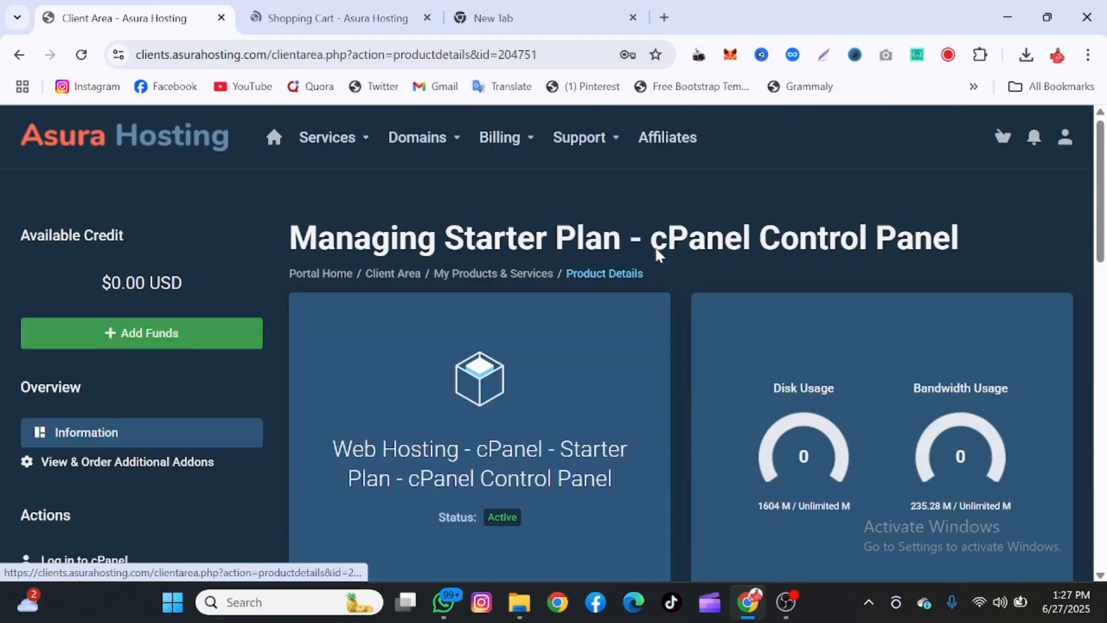
pyautogui.press('Down')
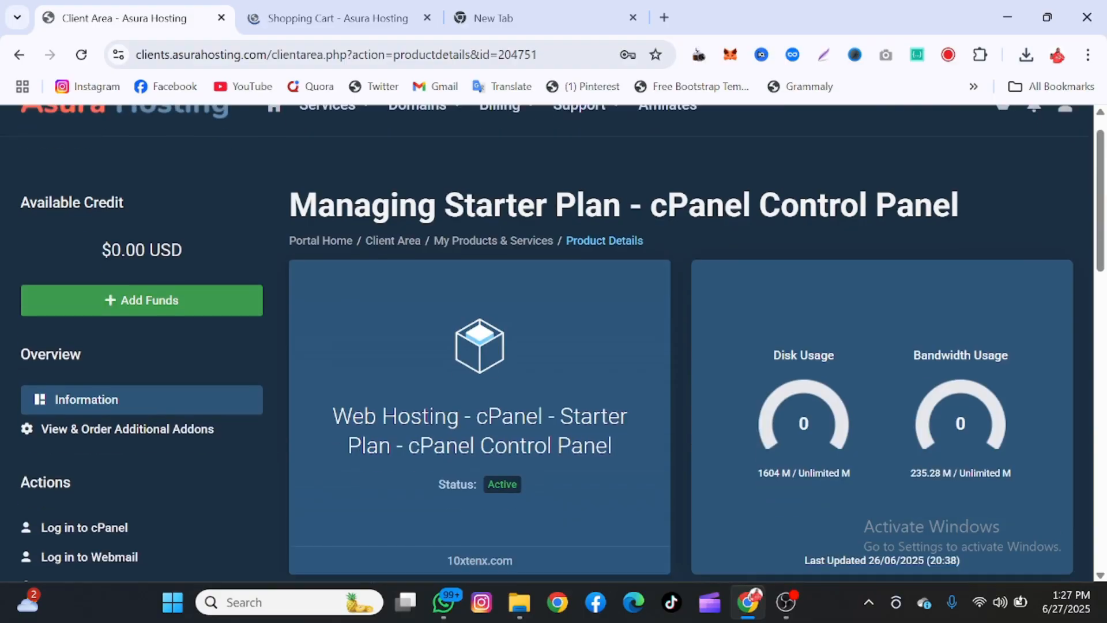
pyautogui.press('Up')
pyautogui.scroll(-8, 680, 343)
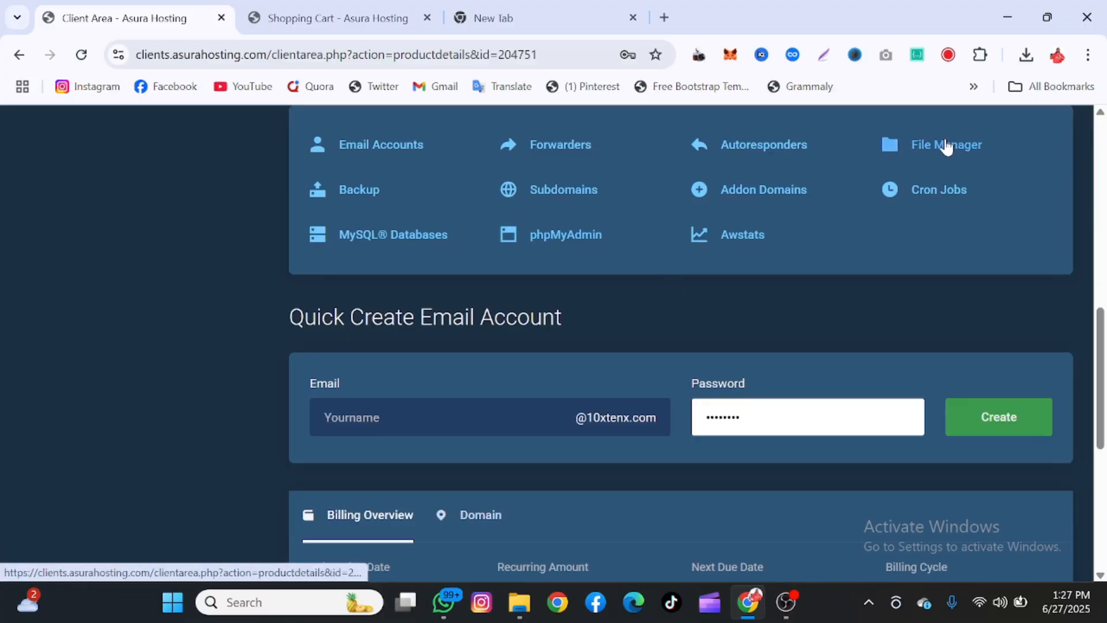
pyautogui.rightClick(948, 143)
pyautogui.click(904, 161)
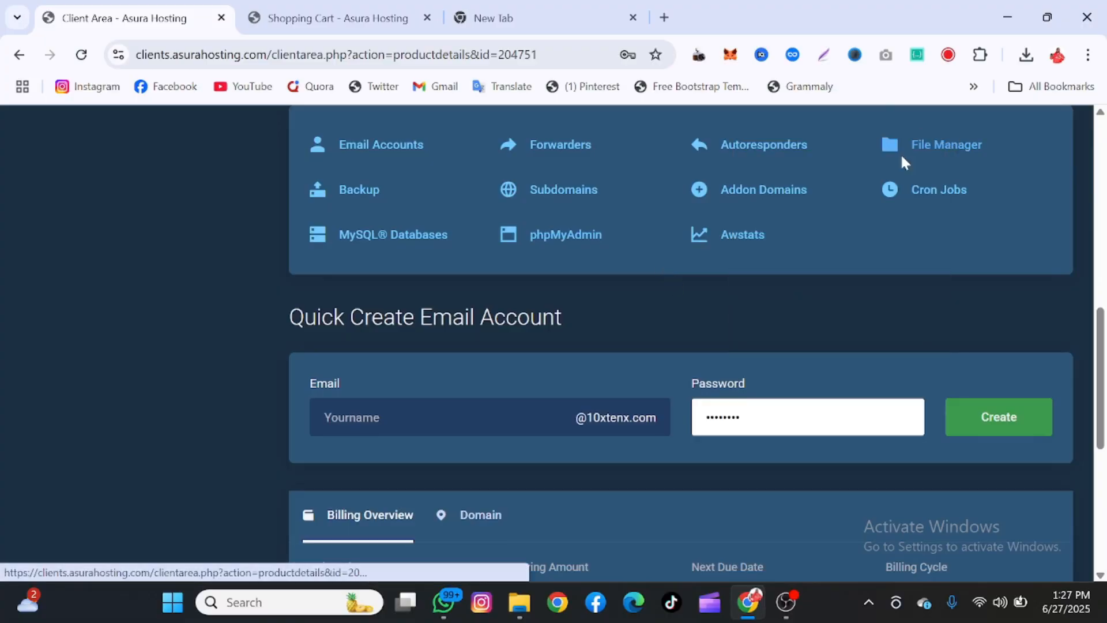
pyautogui.click(427, 18)
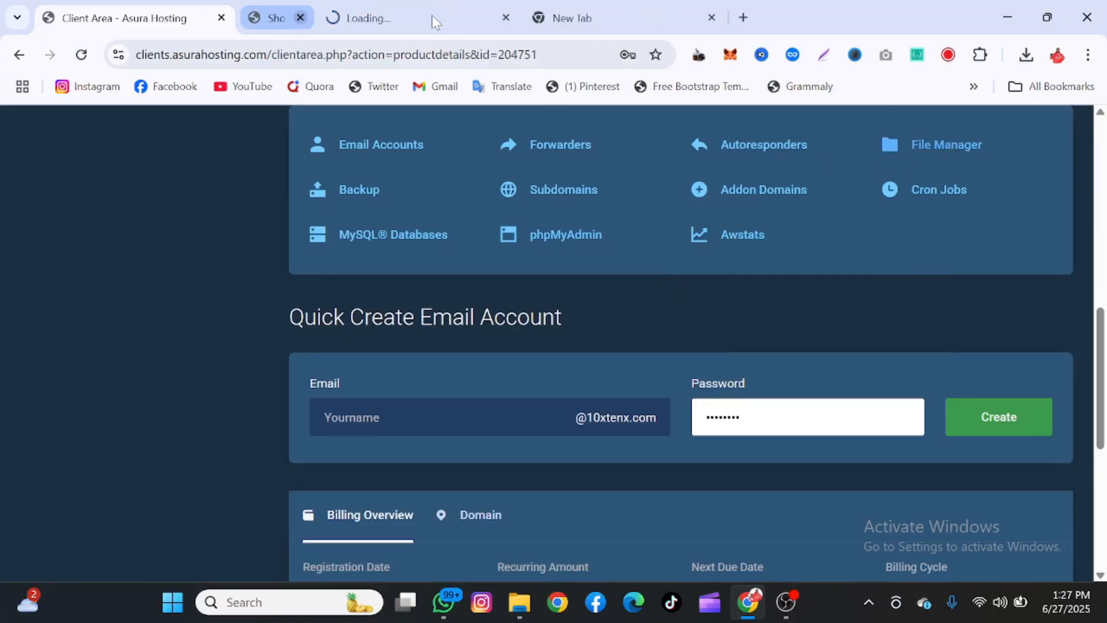
pyautogui.click(390, 14)
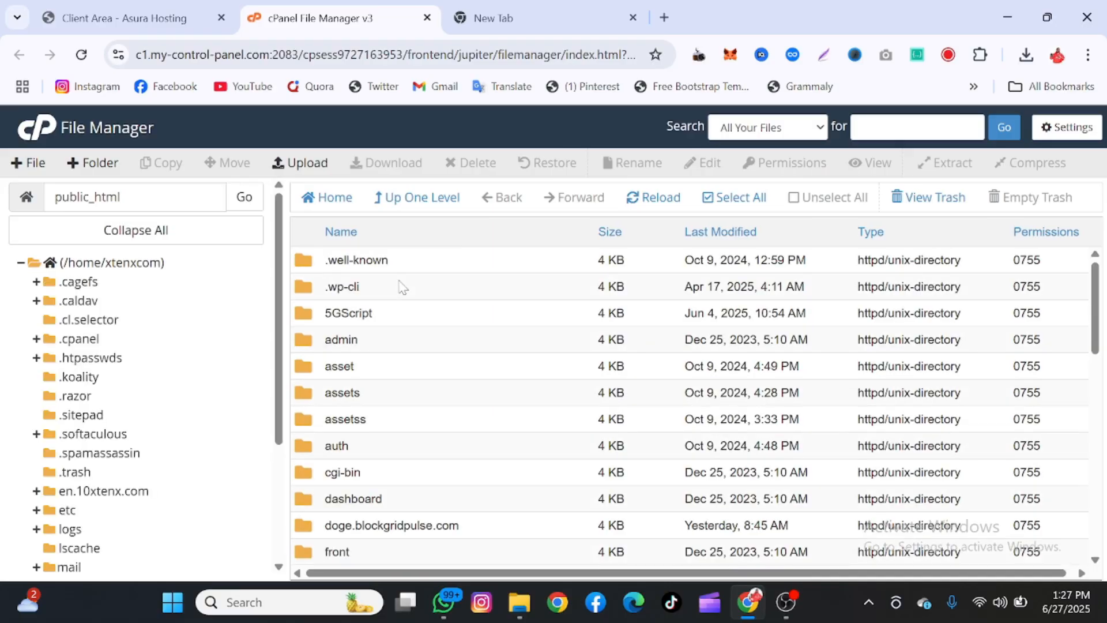
# Expand public_html and browse its contents, such as 5GScript, admin, assets and login.php
pyautogui.scroll(-1, 128, 486)
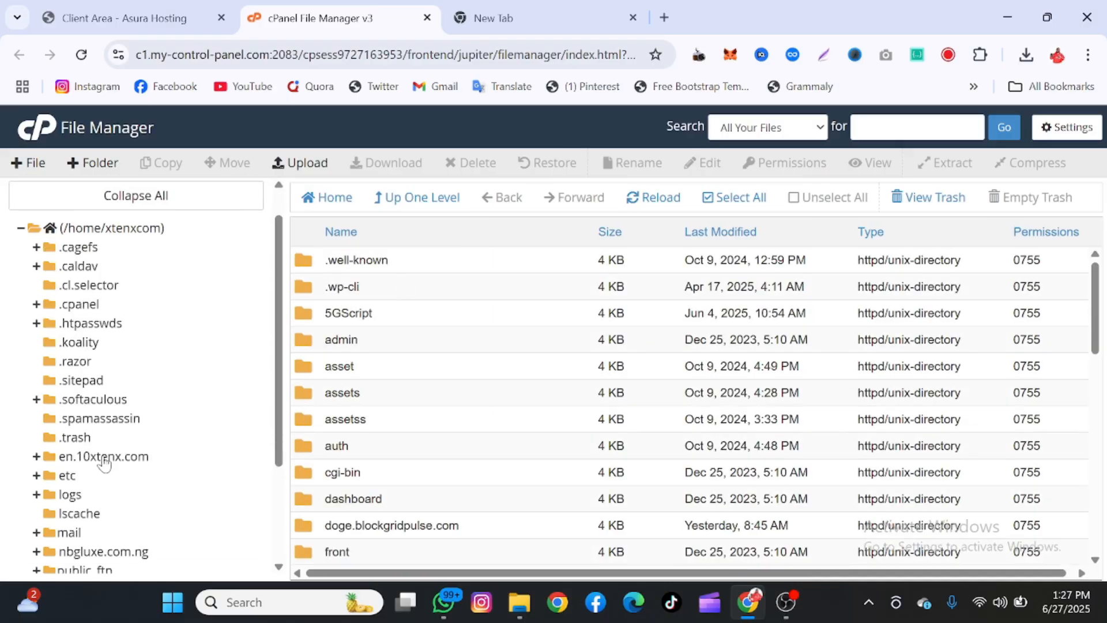
pyautogui.scroll(-3, 104, 461)
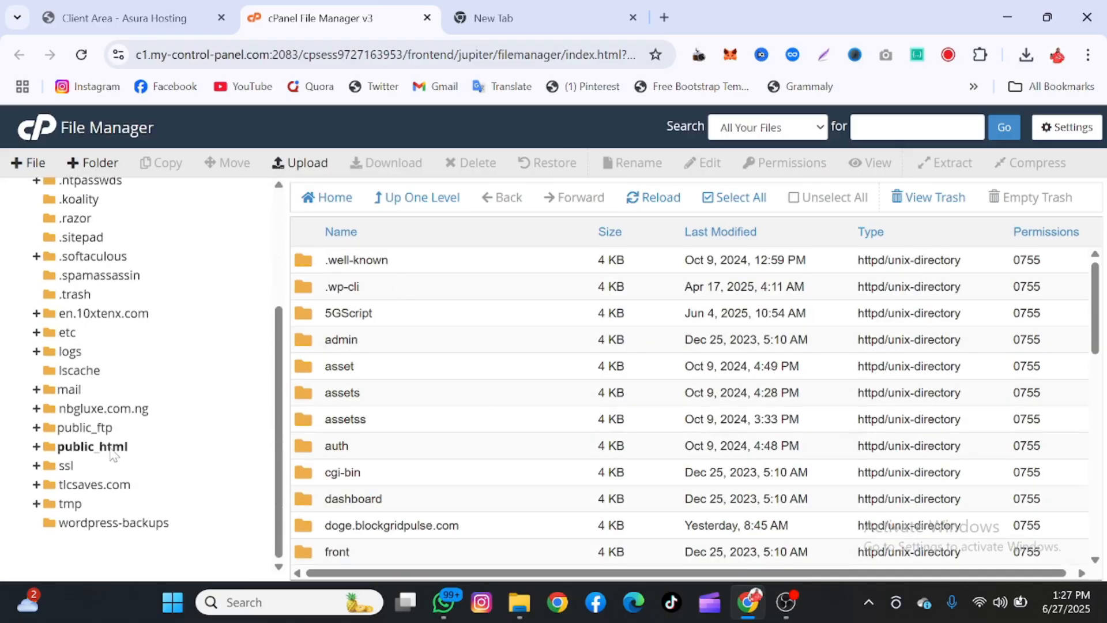
pyautogui.click(111, 448)
pyautogui.scroll(-3, 413, 435)
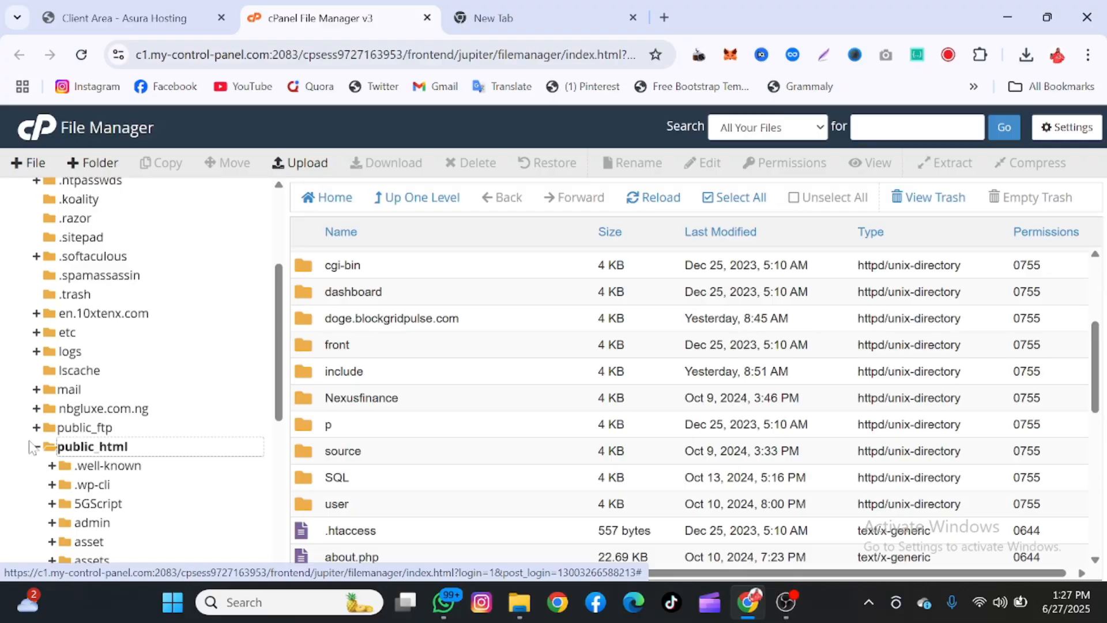
pyautogui.scroll(3, 392, 376)
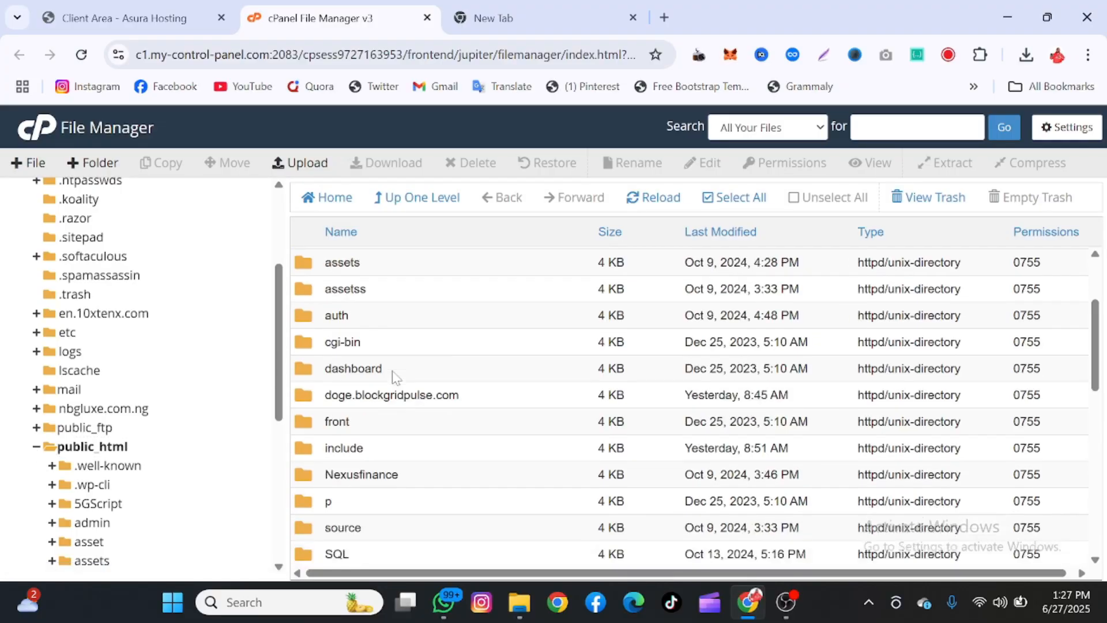
pyautogui.scroll(-1, 394, 376)
pyautogui.scroll(-10, 392, 376)
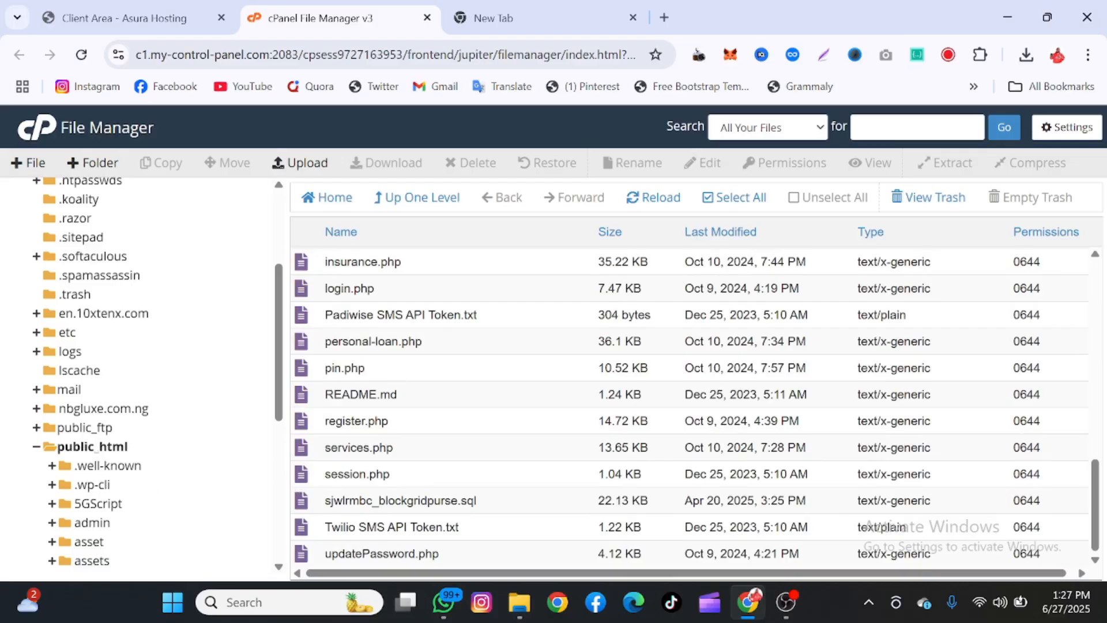
pyautogui.scroll(10, 466, 442)
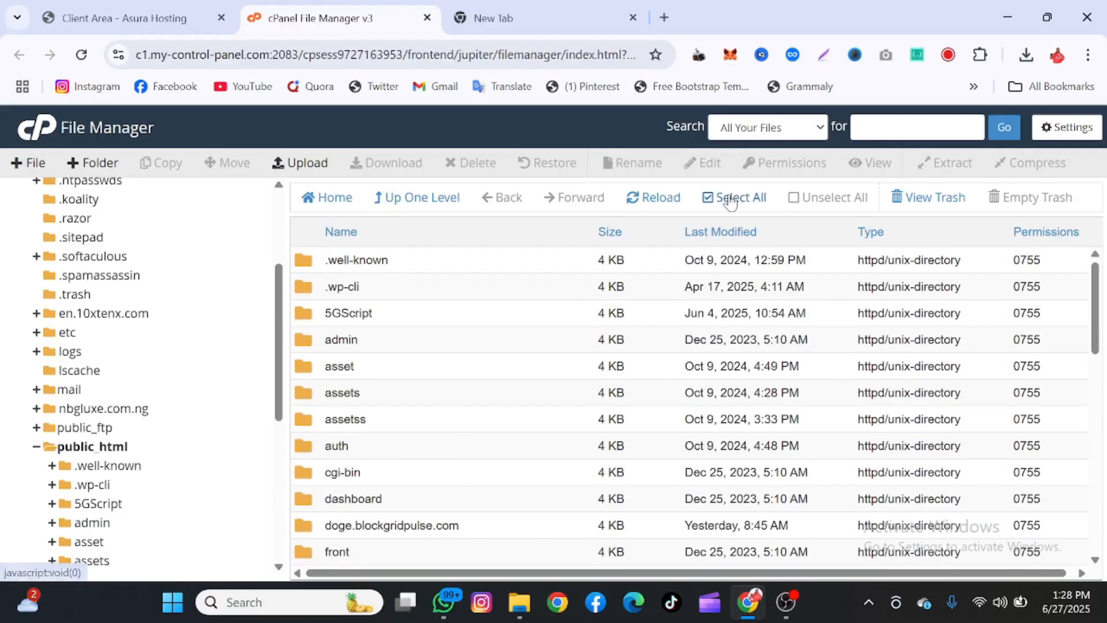
# Select every item in public_html and delete them permanently, skipping the trash
pyautogui.click(731, 202)
pyautogui.scroll(-10, 563, 367)
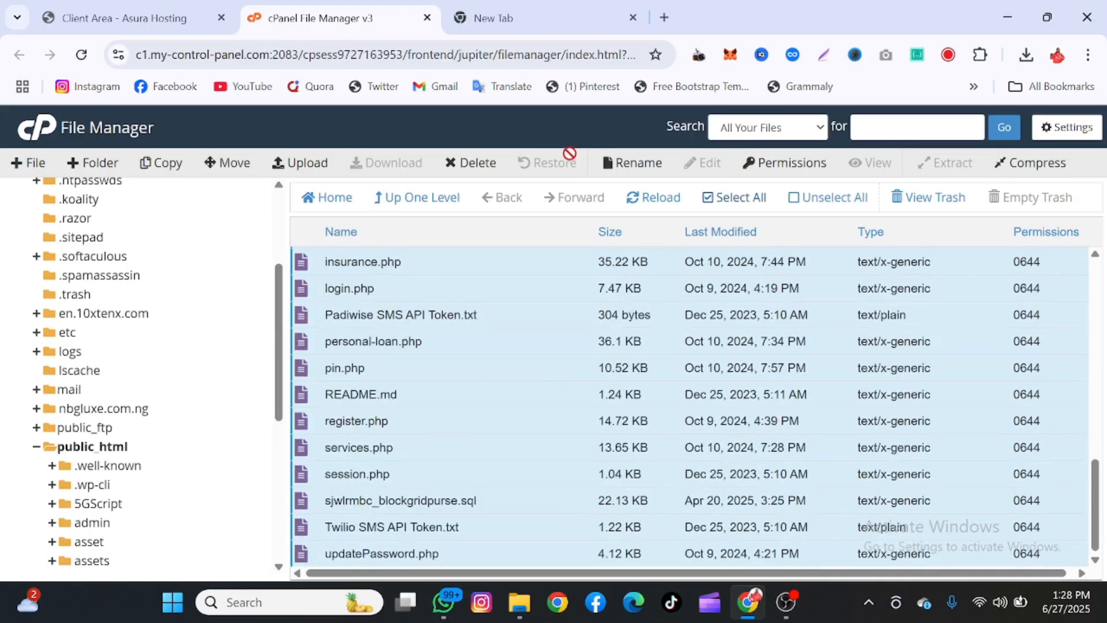
pyautogui.rightClick(508, 340)
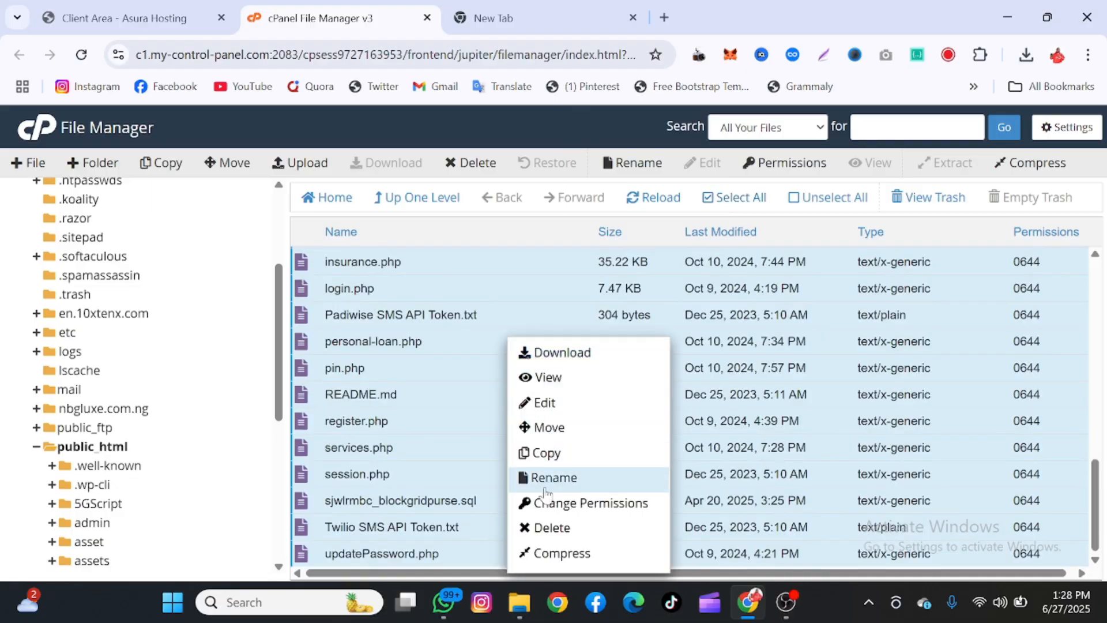
pyautogui.click(553, 533)
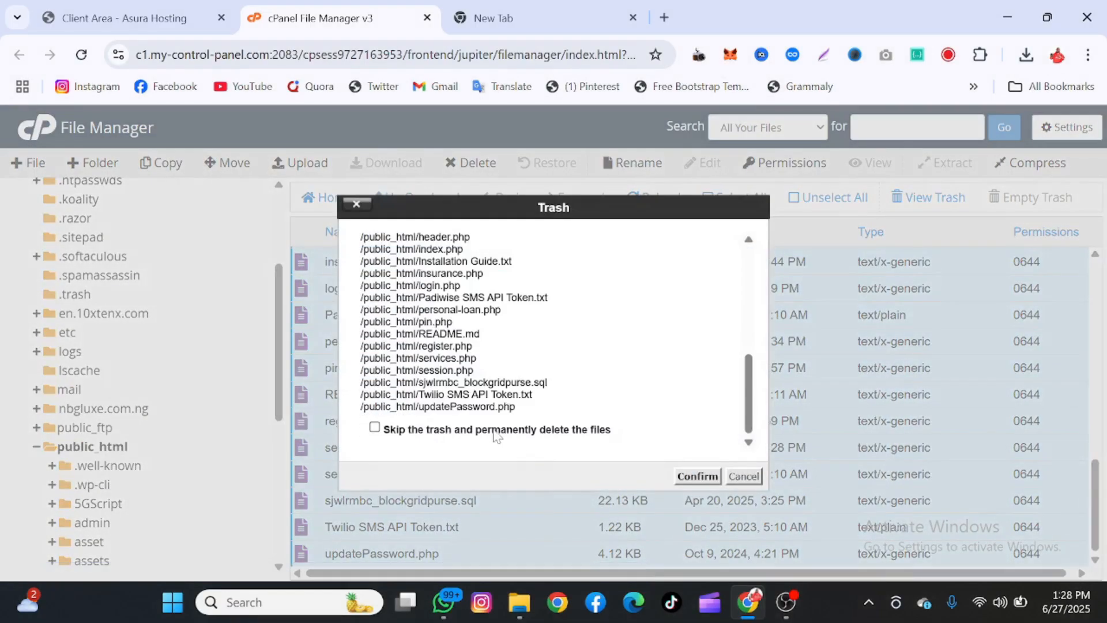
pyautogui.click(489, 433)
pyautogui.click(698, 475)
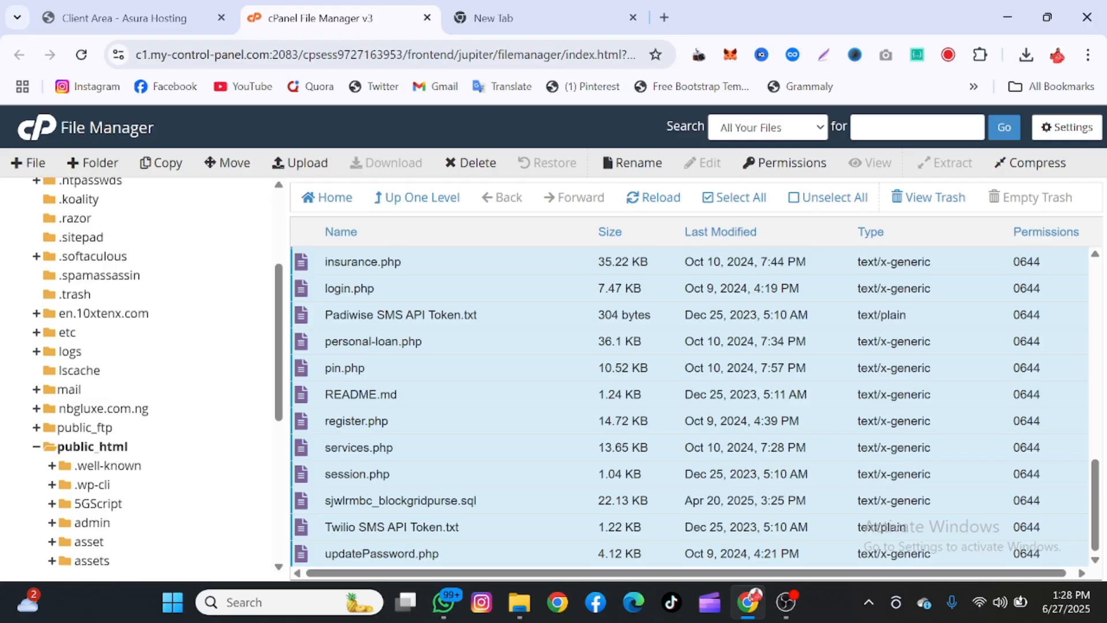
pyautogui.scroll(10, 605, 394)
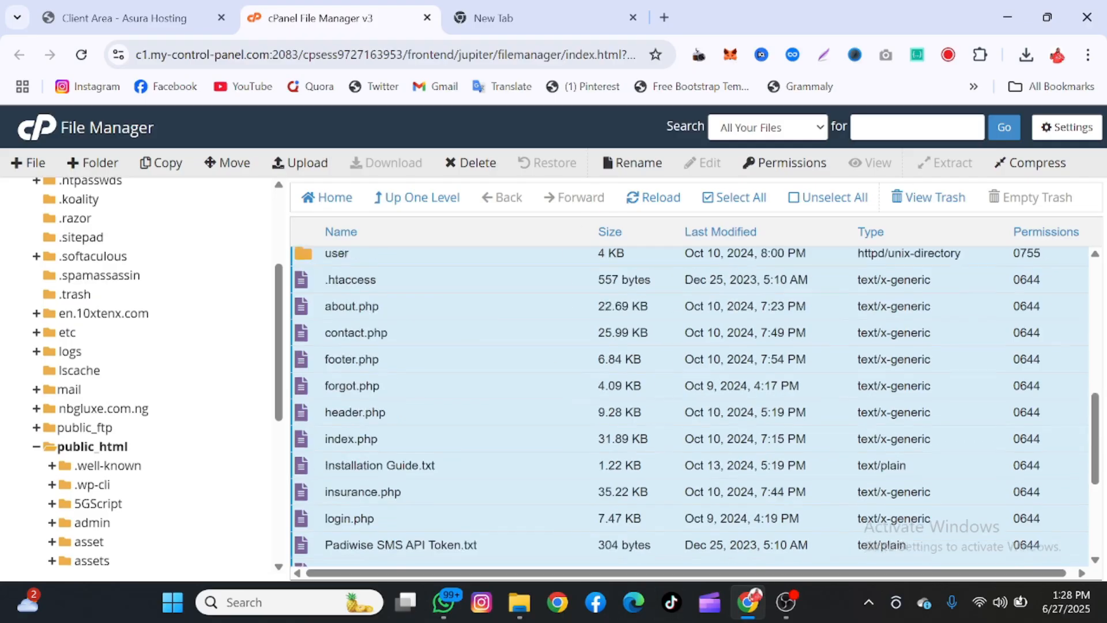
pyautogui.scroll(3, 606, 395)
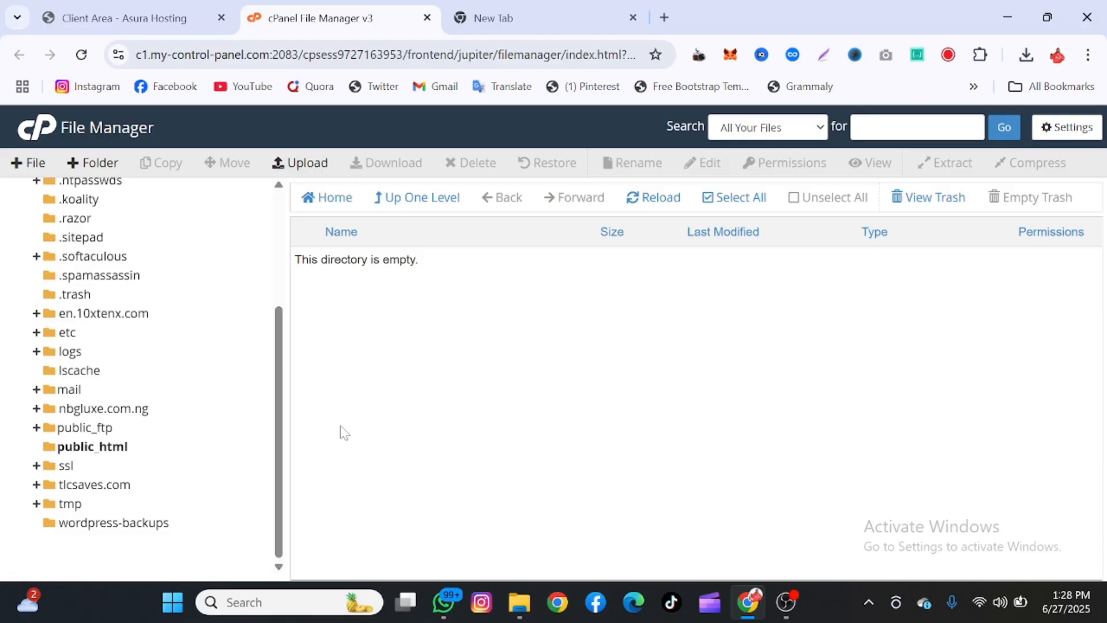
# Upload TonaBank v1.0.zip from Downloads > TonaBank v1.0 into public_html
pyautogui.click(306, 168)
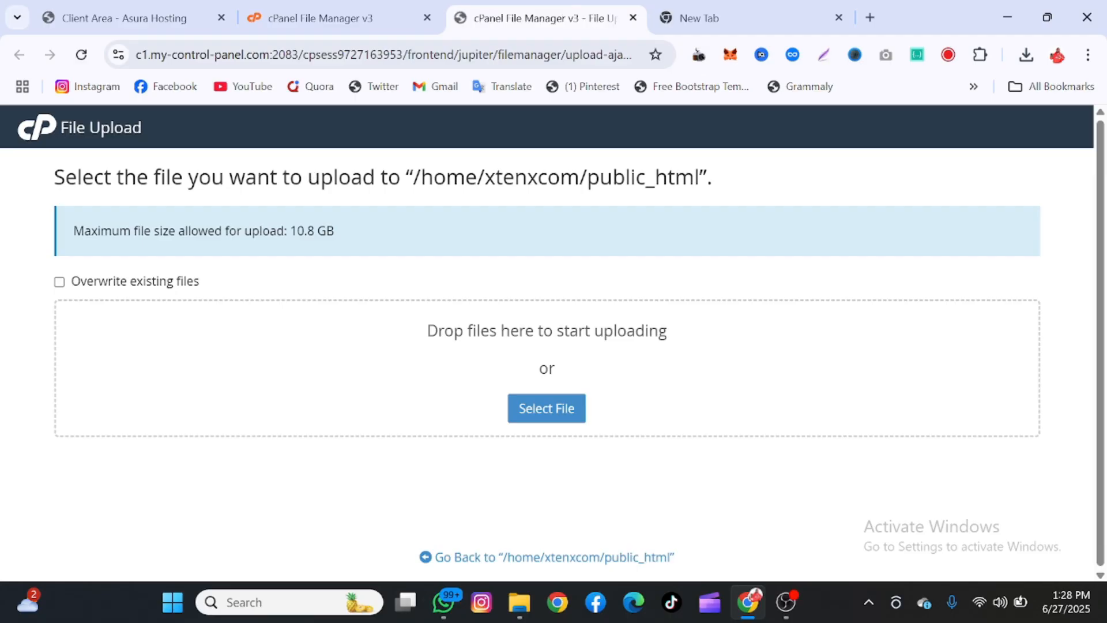
pyautogui.click(529, 428)
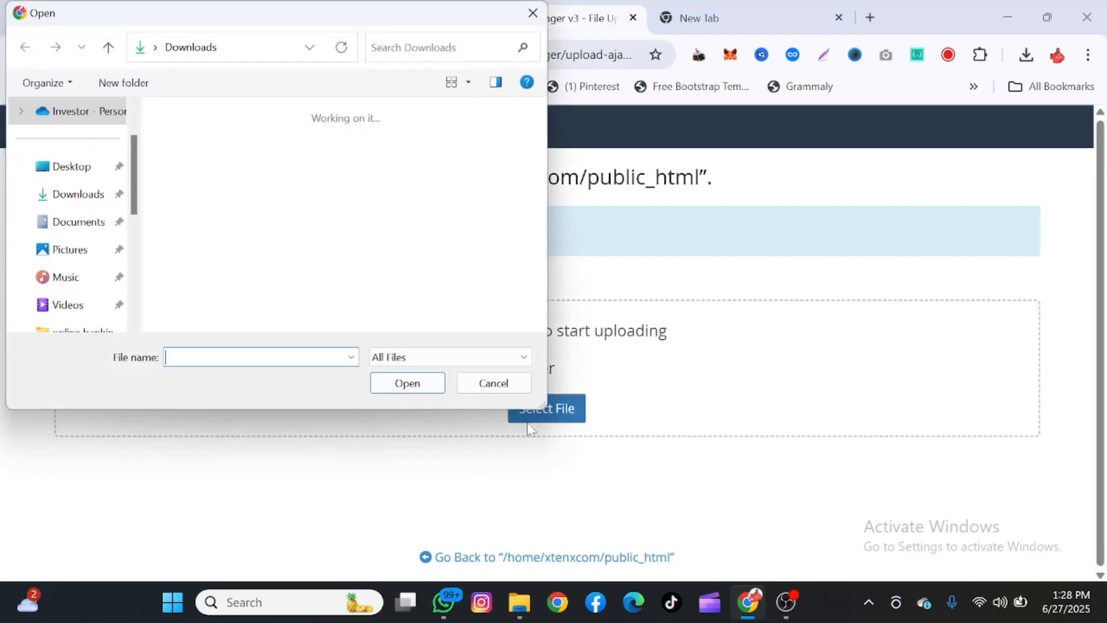
pyautogui.click(192, 178)
pyautogui.doubleClick(192, 178)
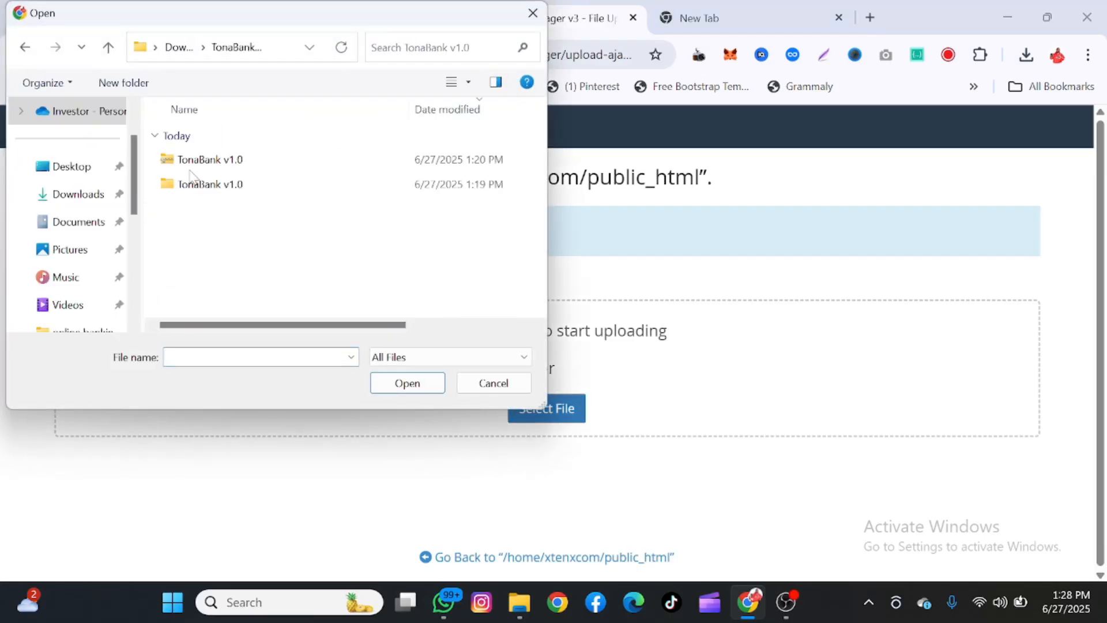
pyautogui.click(248, 156)
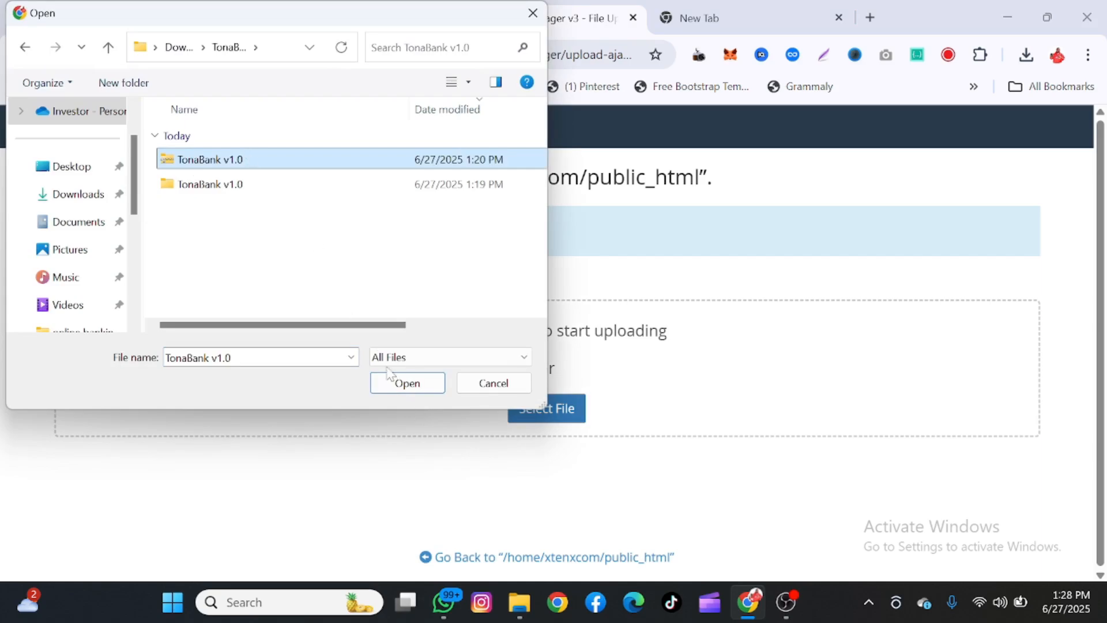
pyautogui.click(396, 383)
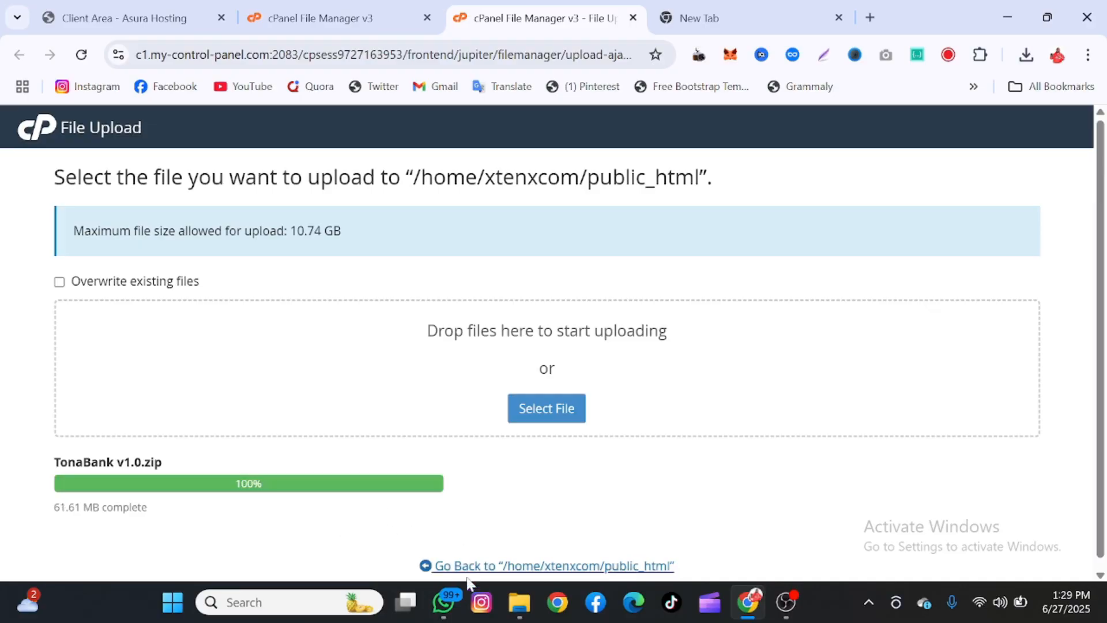
# Select TonaBank v1.0.zip in public_html and cancel the accidental browser download of it
pyautogui.click(499, 570)
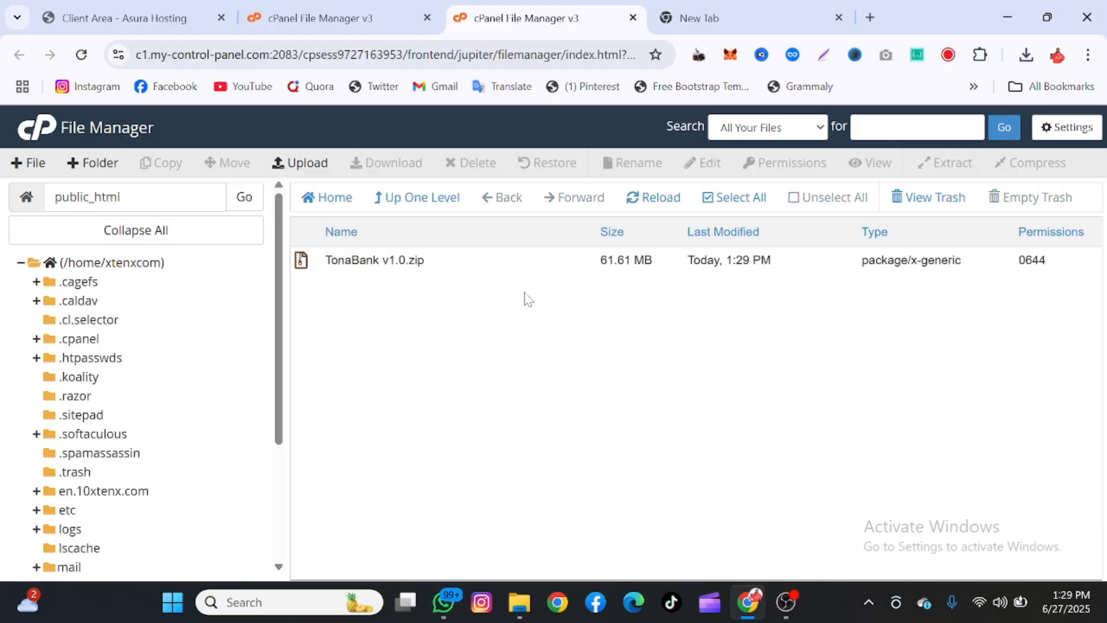
pyautogui.click(499, 271)
pyautogui.click(499, 271)
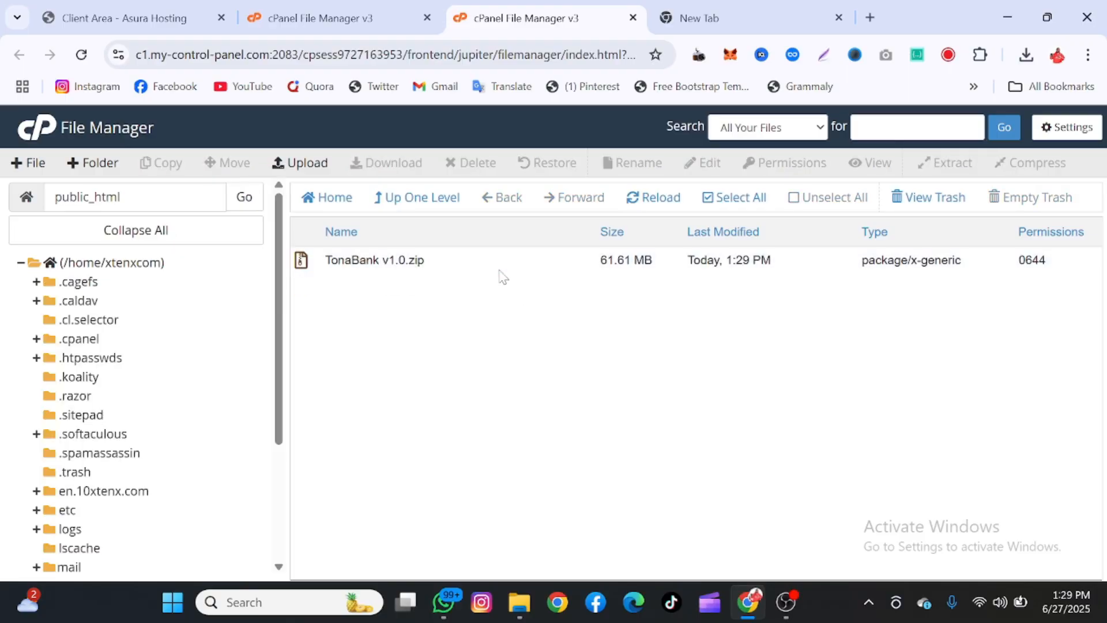
pyautogui.click(470, 265)
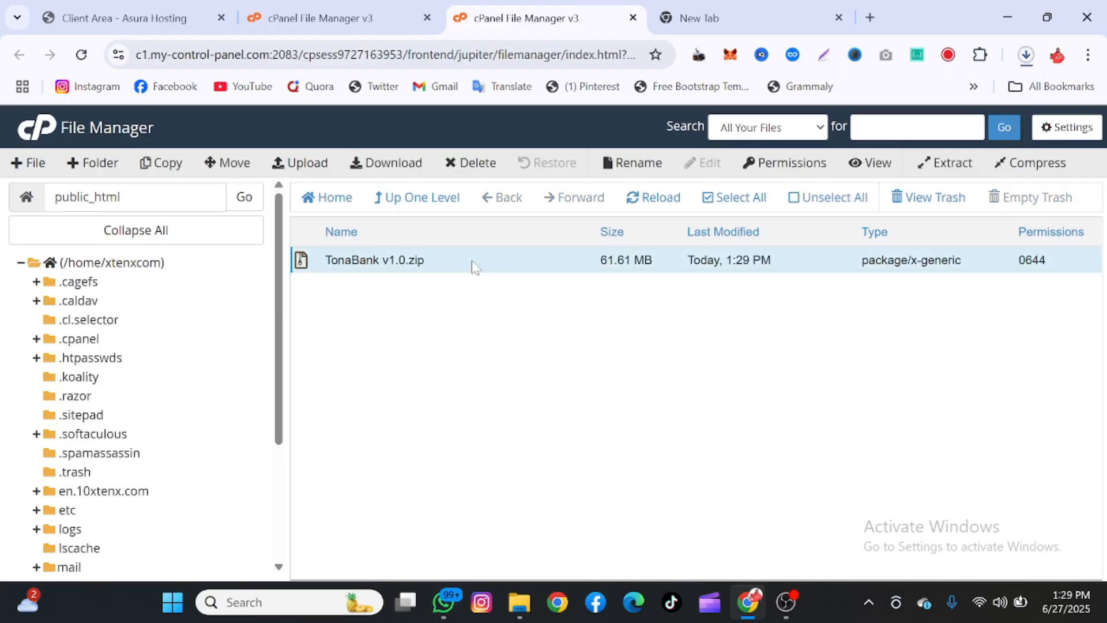
pyautogui.click(1026, 54)
pyautogui.click(1010, 132)
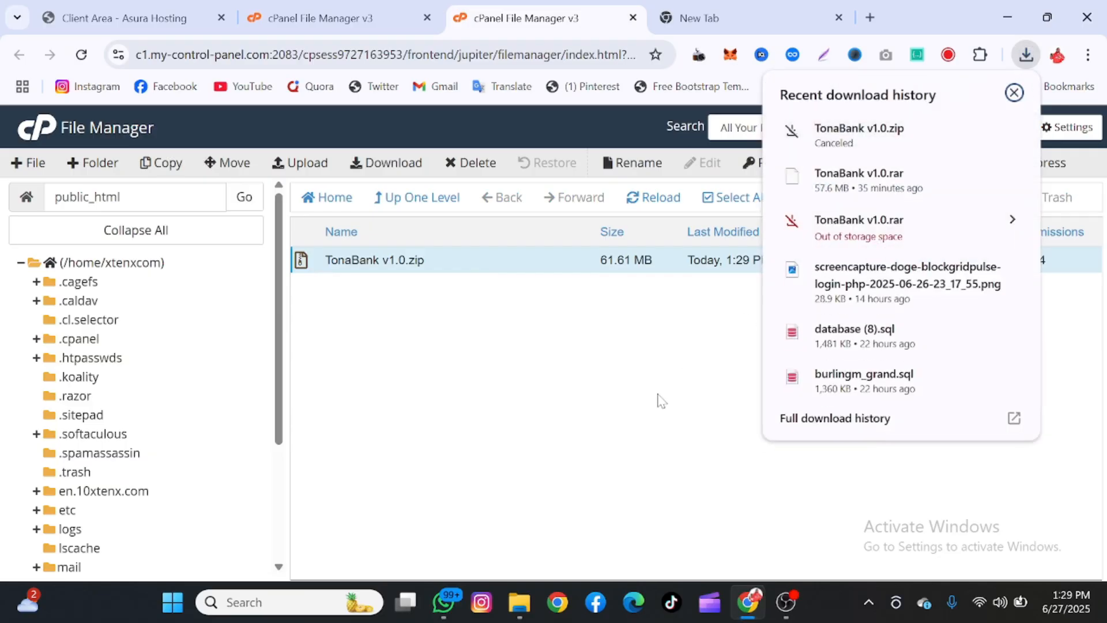
pyautogui.click(657, 395)
# Extract TonaBank v1.0.zip into public_html and close the extraction results
pyautogui.rightClick(542, 259)
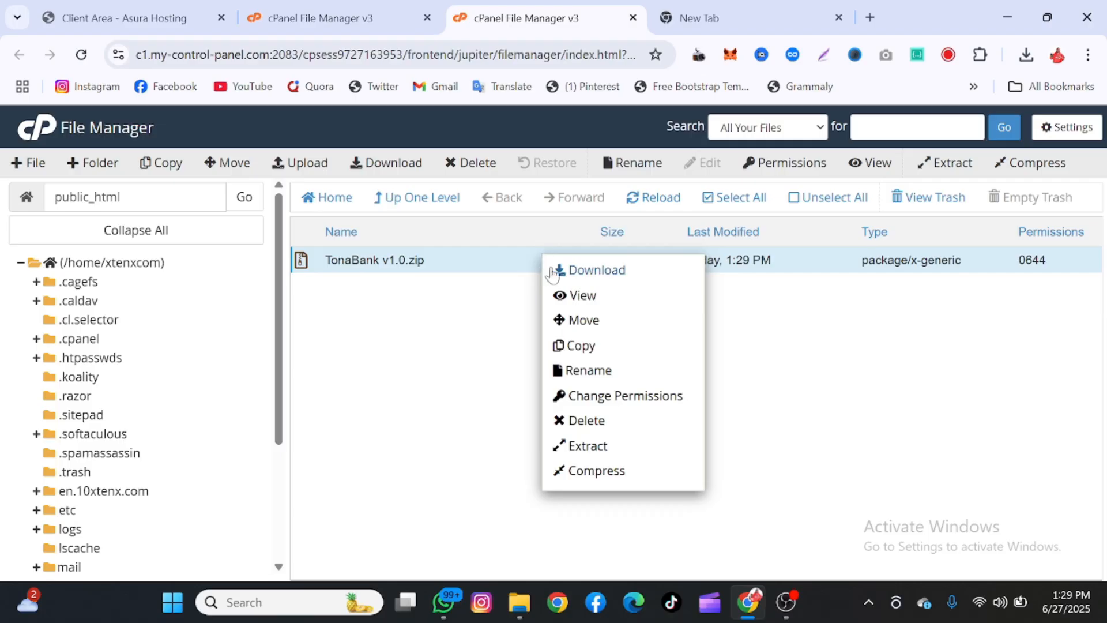
pyautogui.click(589, 447)
pyautogui.click(696, 431)
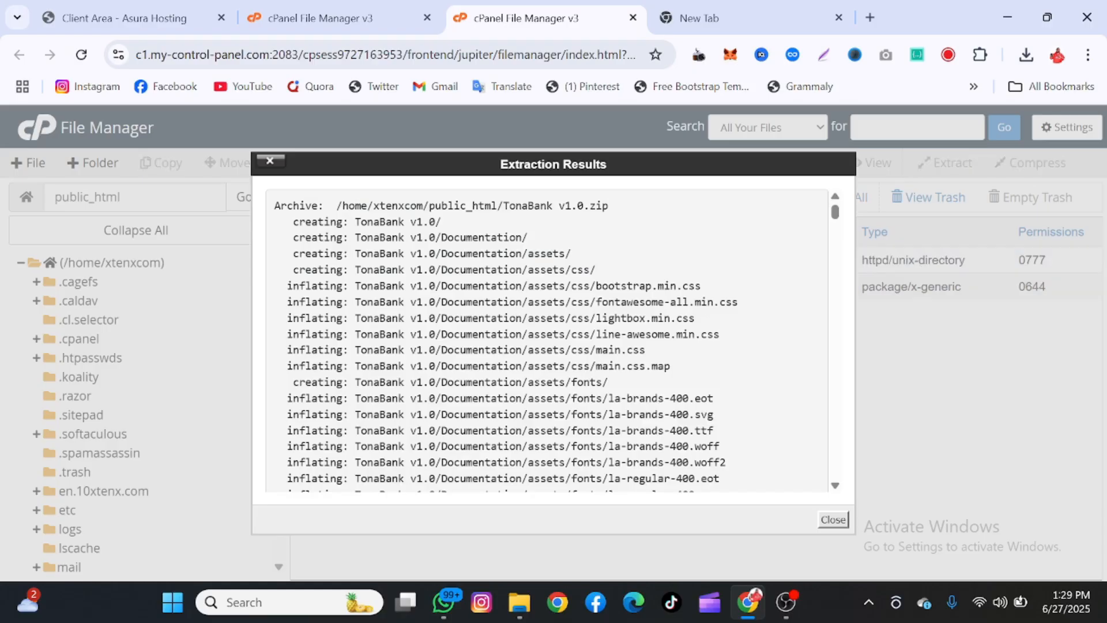
pyautogui.click(832, 519)
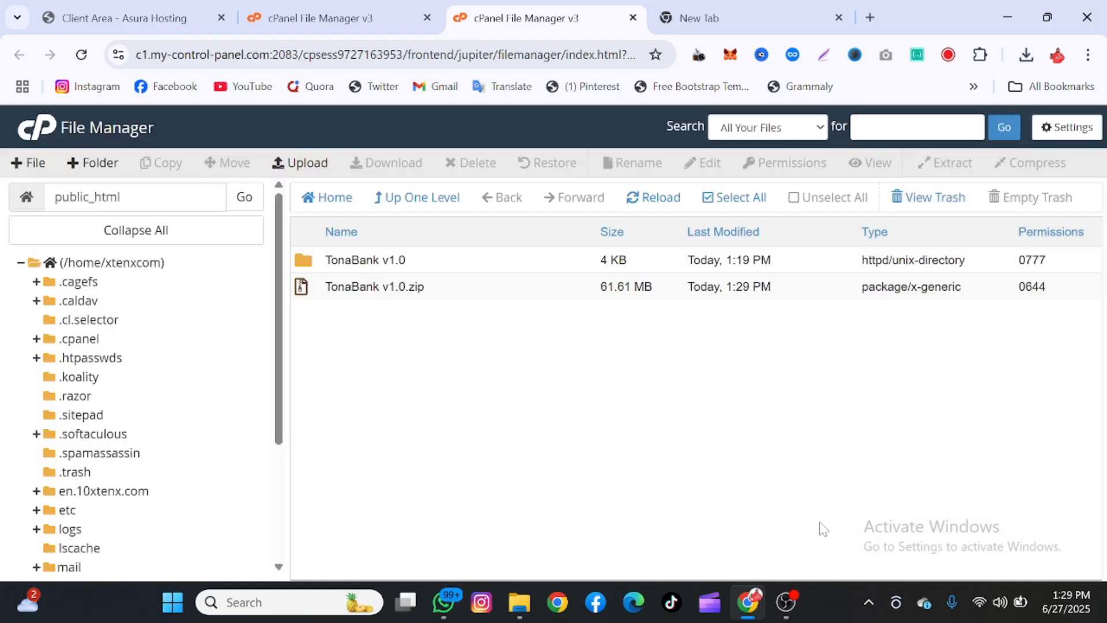
# Open TonaBank v1.0/Files and select all its contents for moving
pyautogui.doubleClick(464, 266)
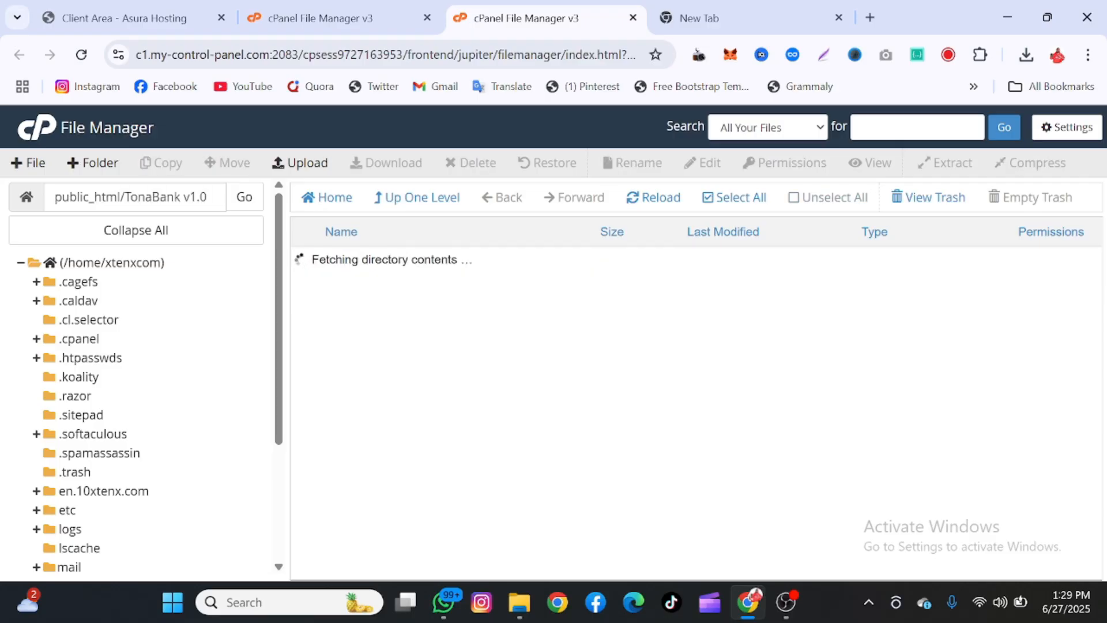
pyautogui.click(464, 267)
pyautogui.doubleClick(450, 293)
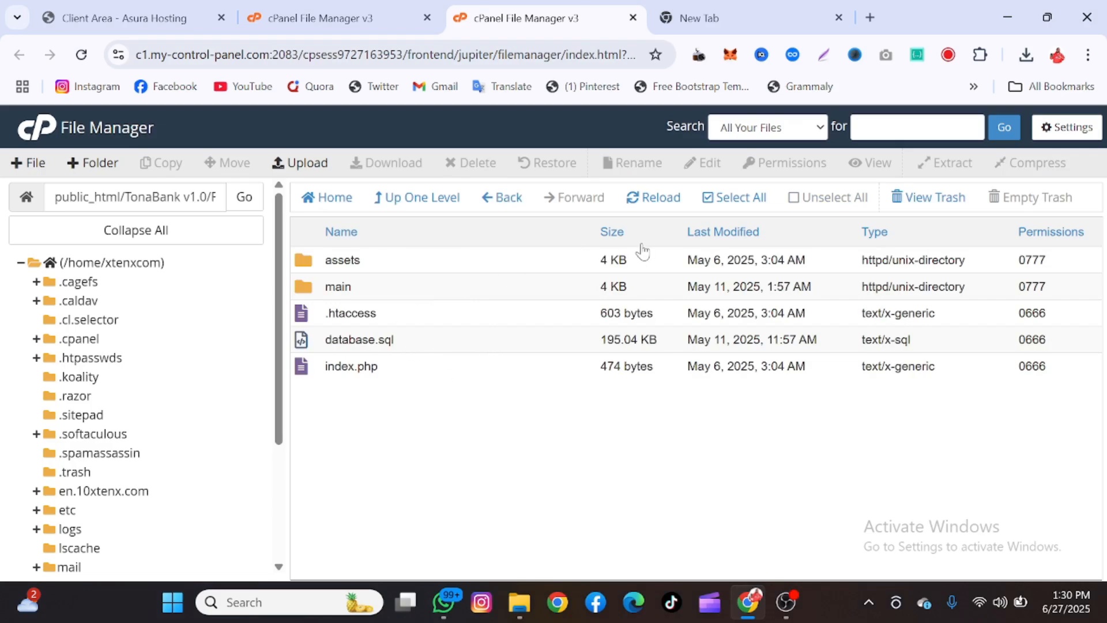
pyautogui.click(760, 199)
pyautogui.rightClick(489, 366)
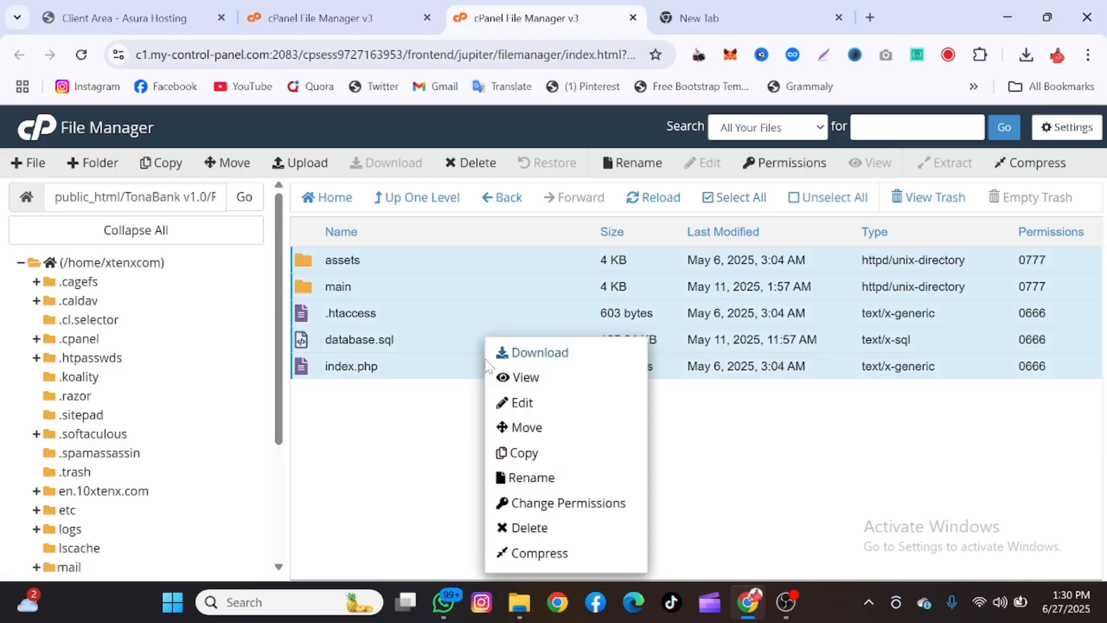
pyautogui.click(532, 428)
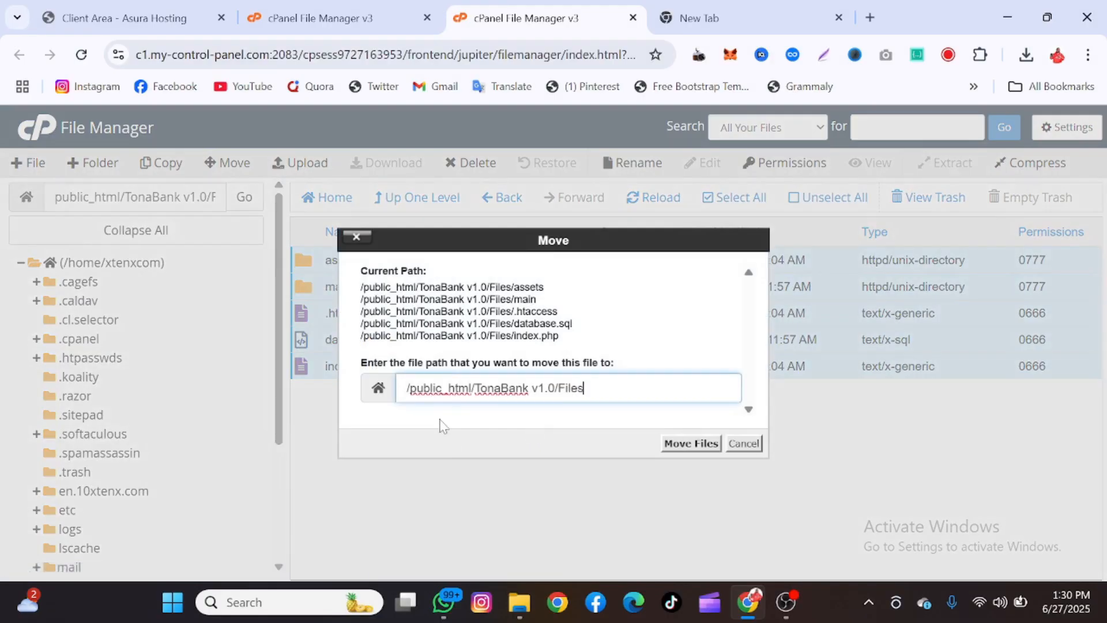
# Set the move destination to /public_html, move the files, and return to public_html
pyautogui.moveTo(471, 387); pyautogui.dragTo(692, 374)
pyautogui.press('BackSpace')
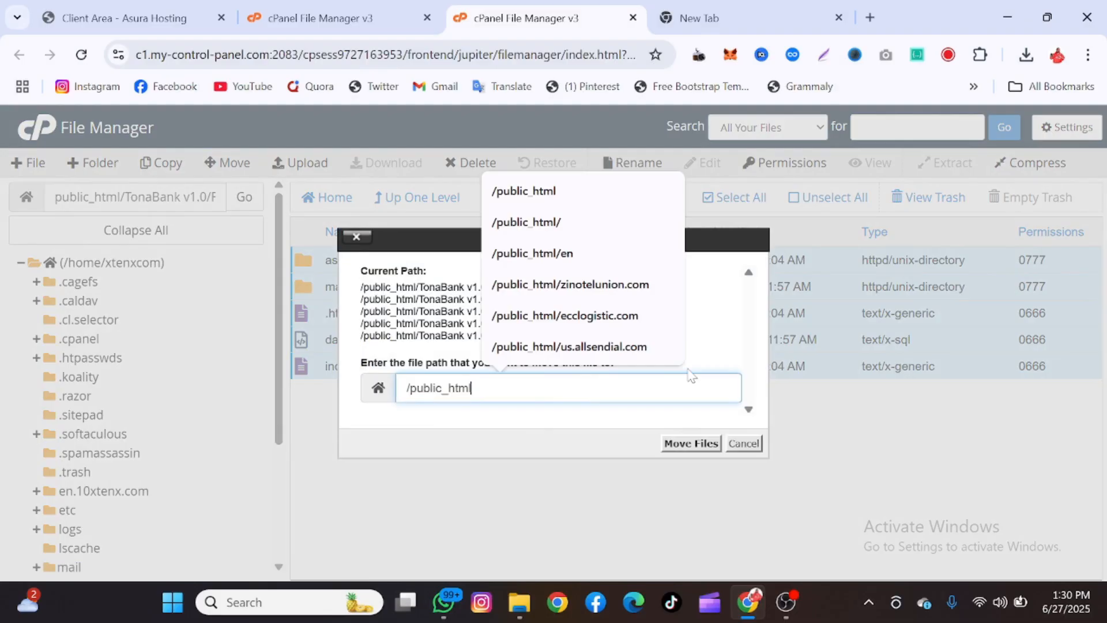
pyautogui.click(690, 444)
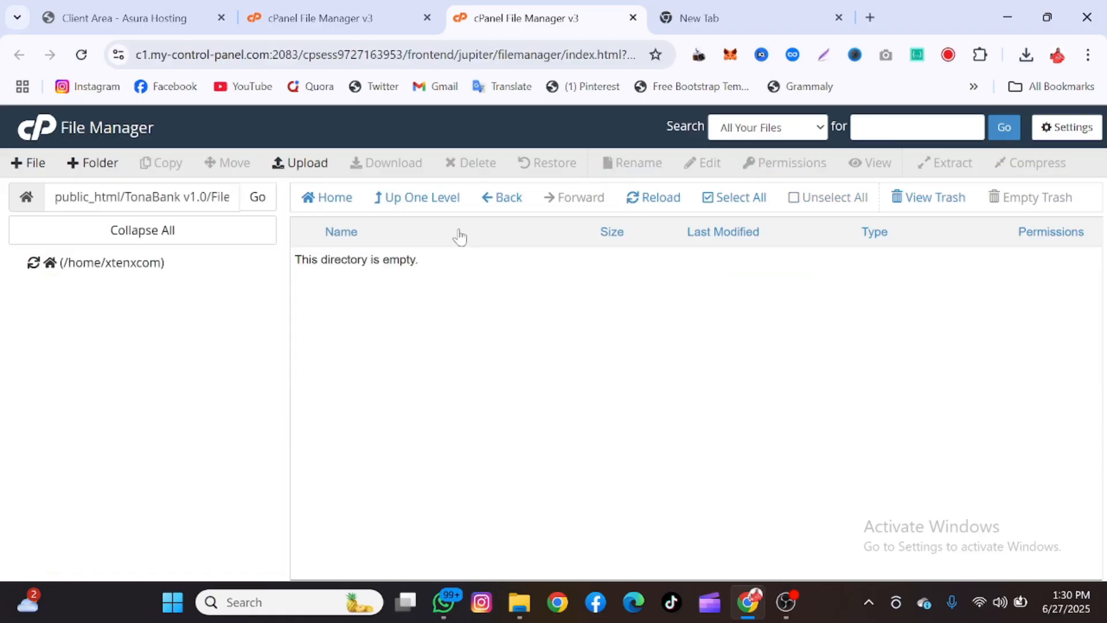
pyautogui.click(435, 200)
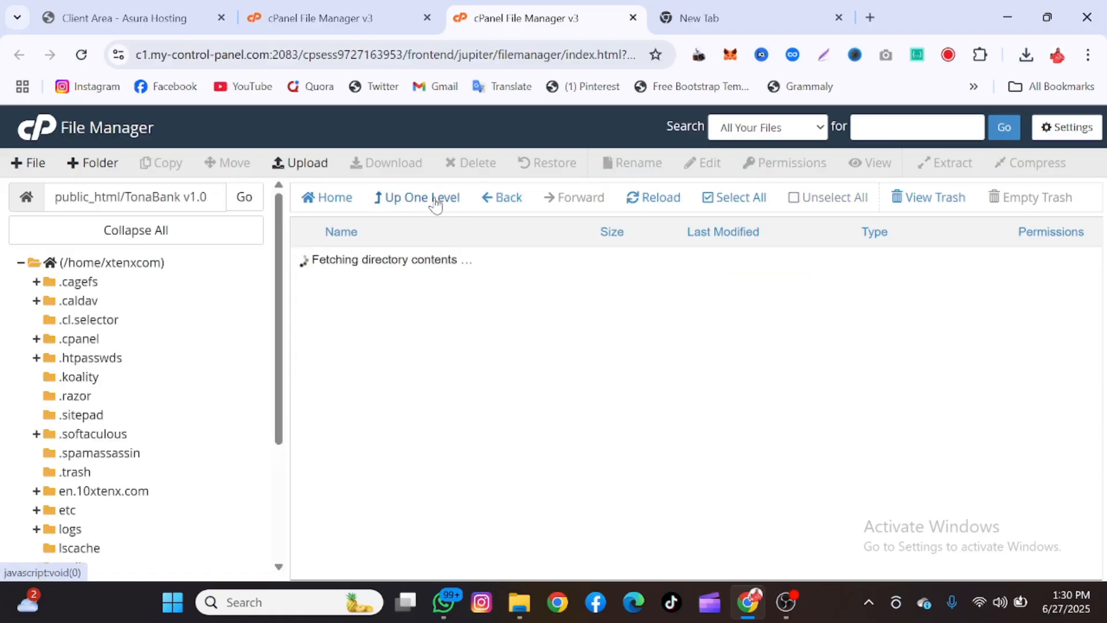
pyautogui.click(434, 200)
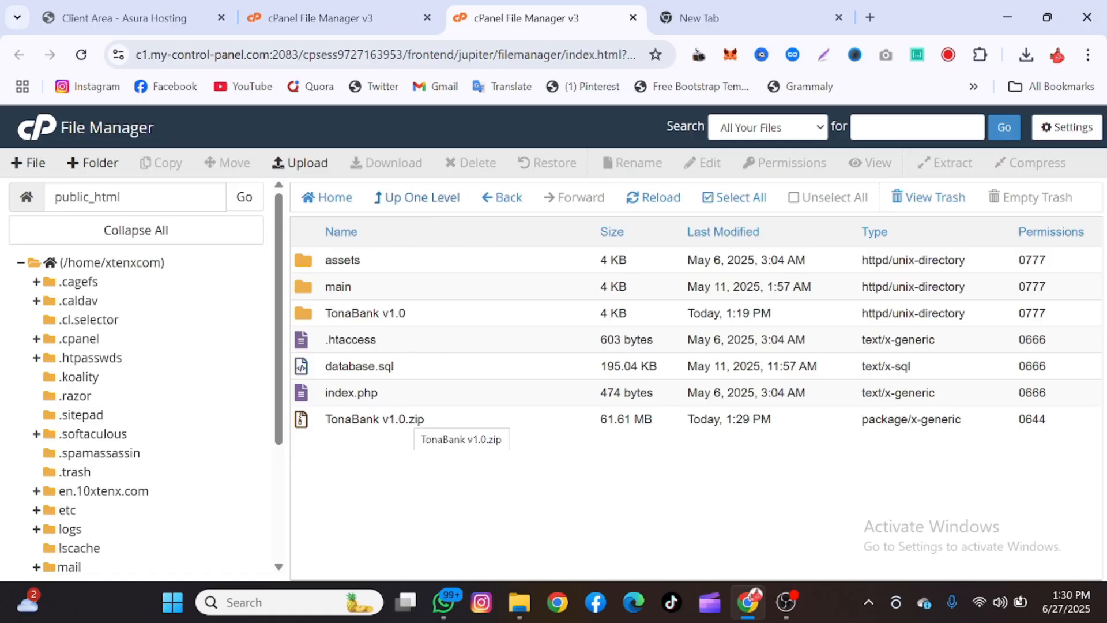
# Open the main folder and save preferences defaulting to the 10xtenx.com document root with hidden files shown
pyautogui.doubleClick(374, 288)
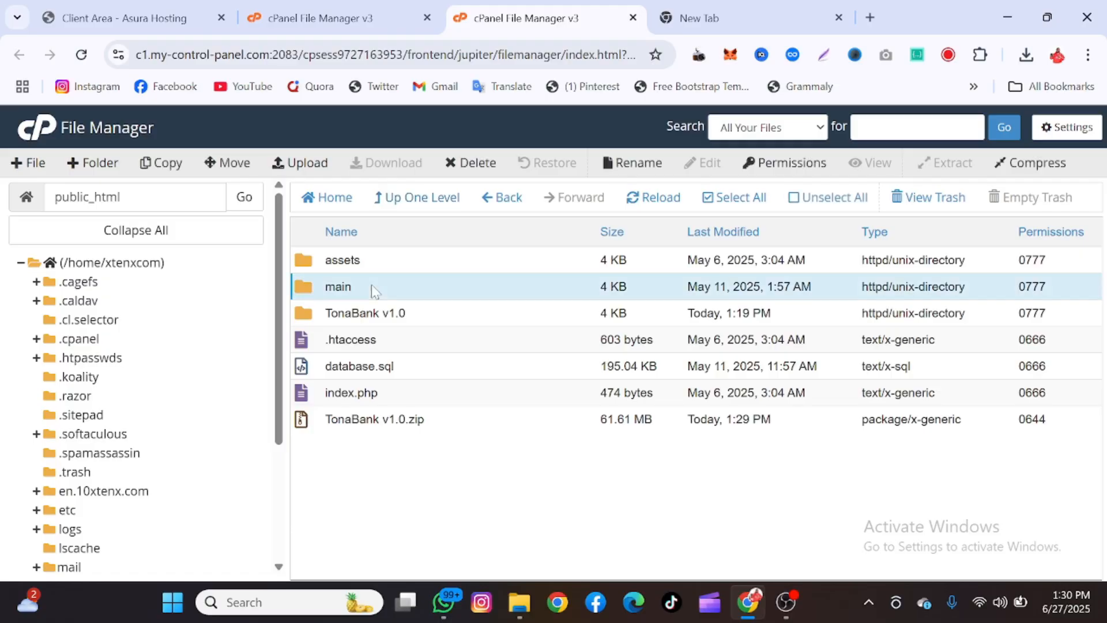
pyautogui.scroll(-3, 406, 462)
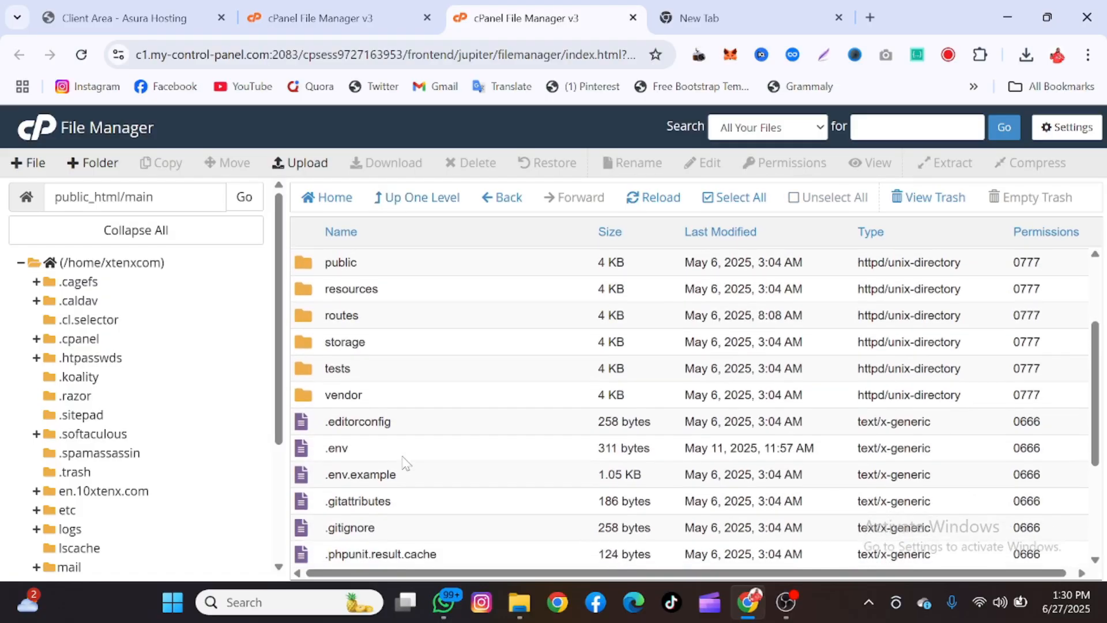
pyautogui.scroll(3, 378, 440)
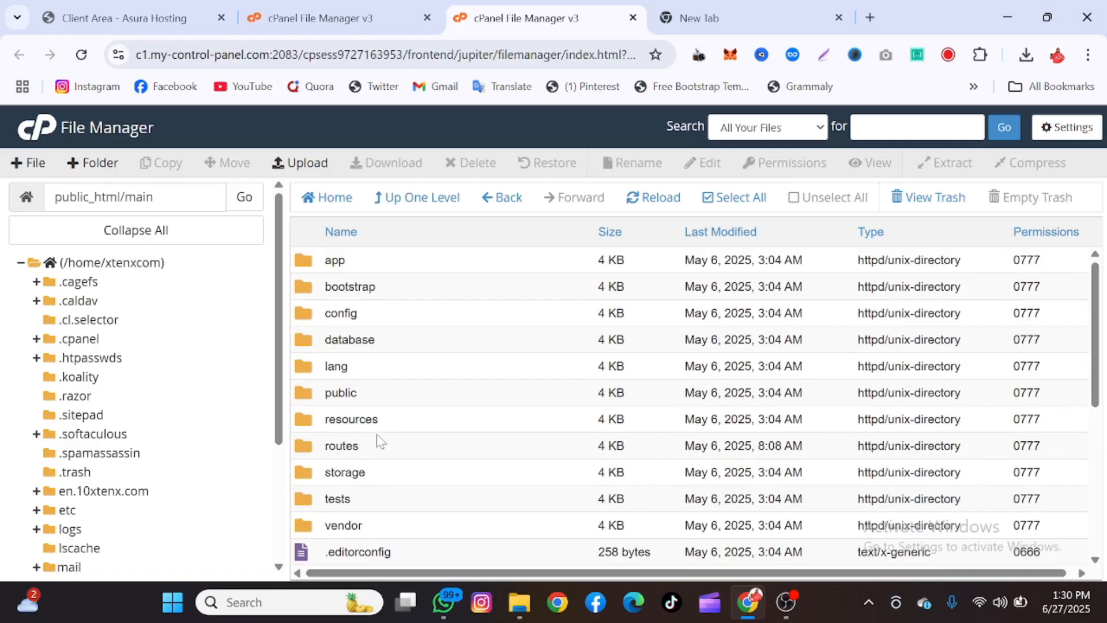
pyautogui.scroll(-2, 377, 440)
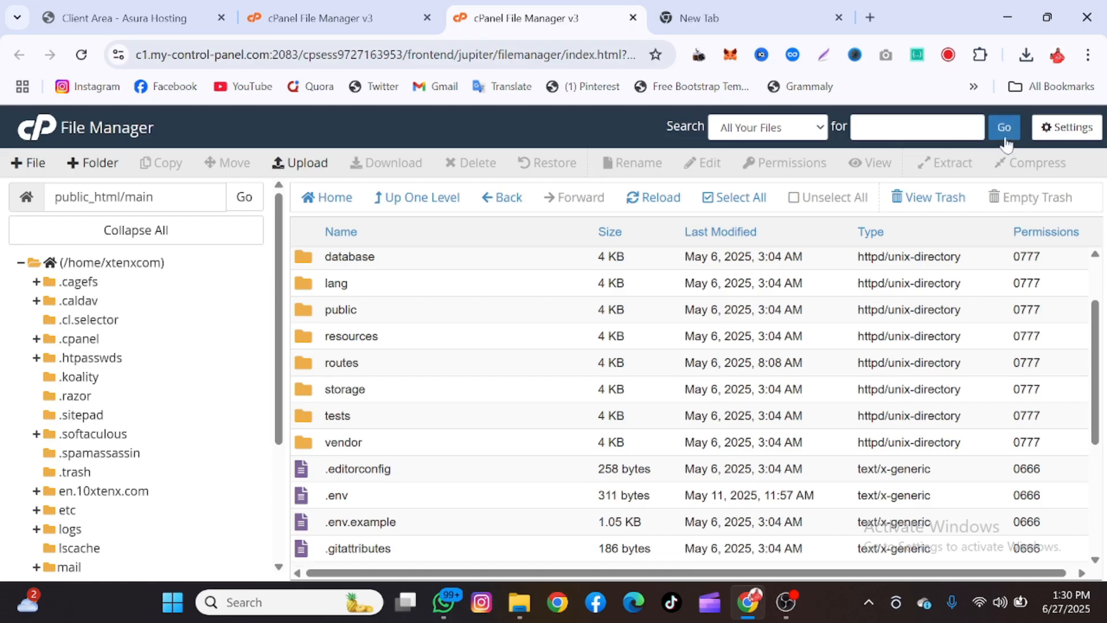
pyautogui.click(1066, 127)
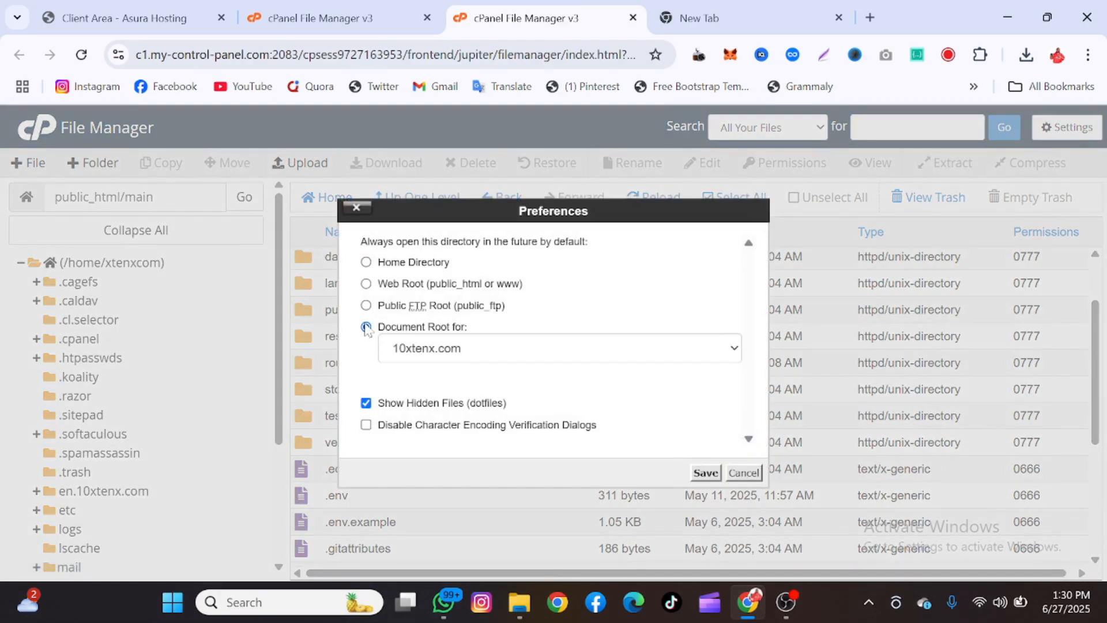
pyautogui.click(365, 327)
pyautogui.click(705, 473)
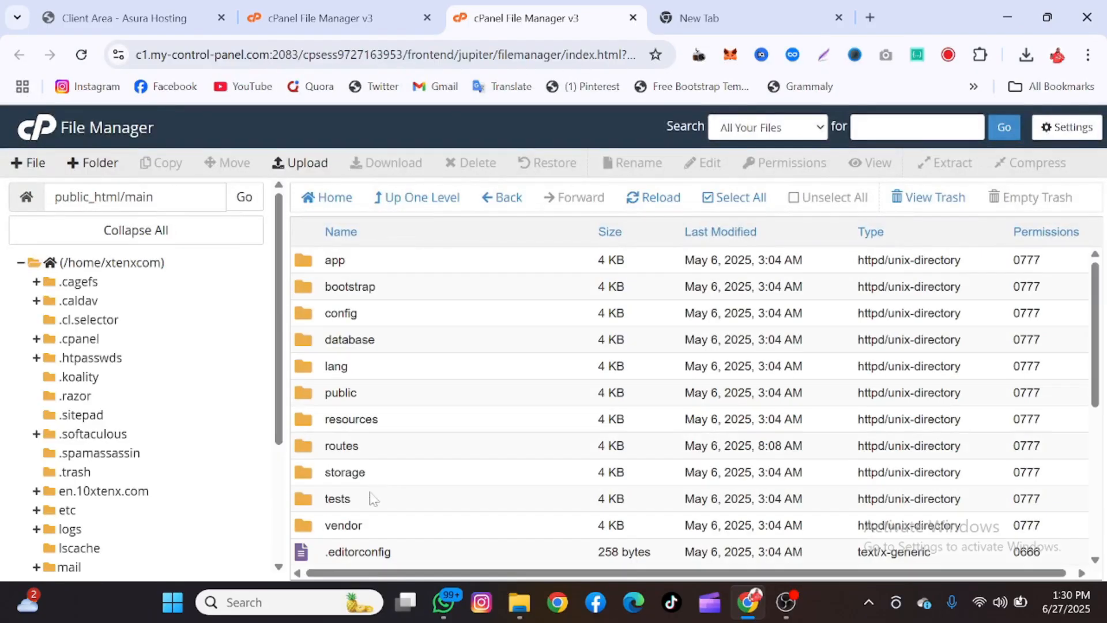
pyautogui.scroll(-3, 377, 502)
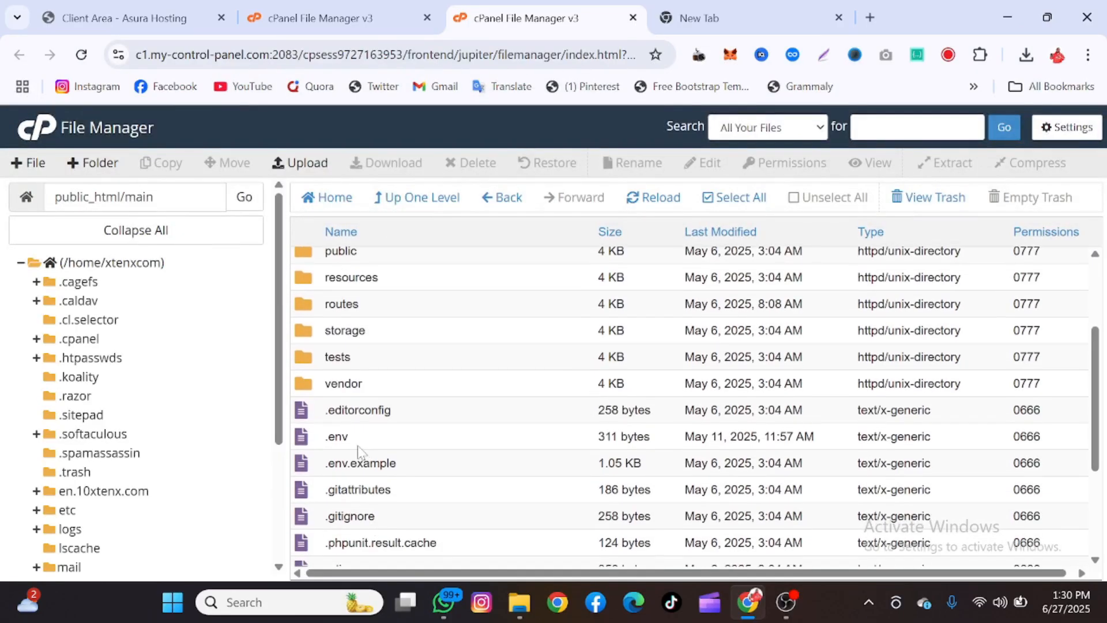
# Open the .env file in cPanel's editor
pyautogui.rightClick(358, 448)
pyautogui.click(383, 400)
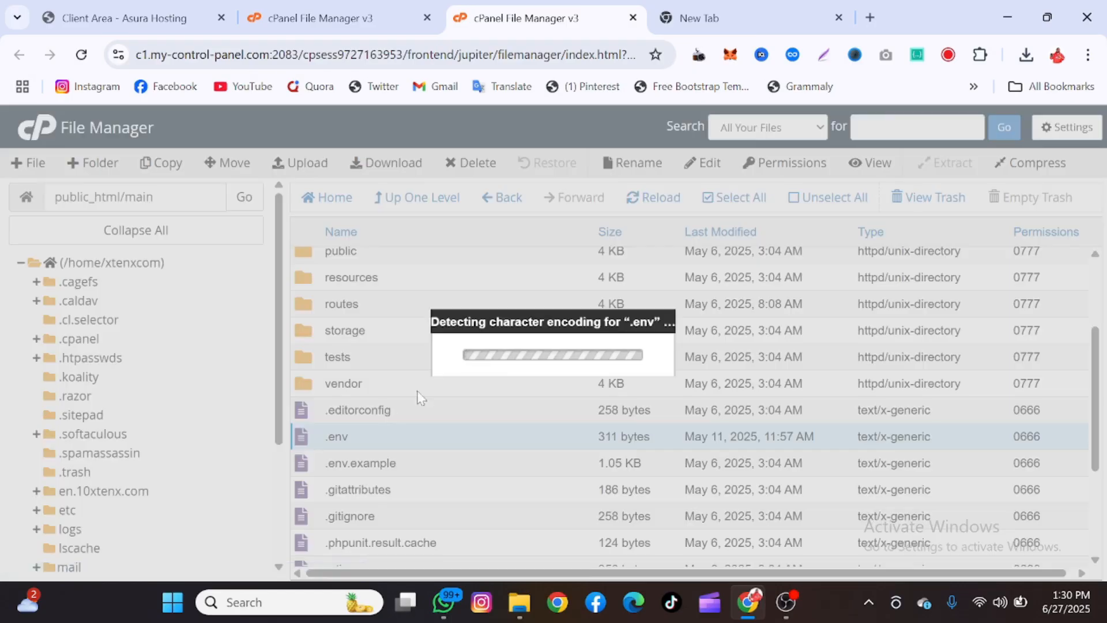
pyautogui.click(710, 474)
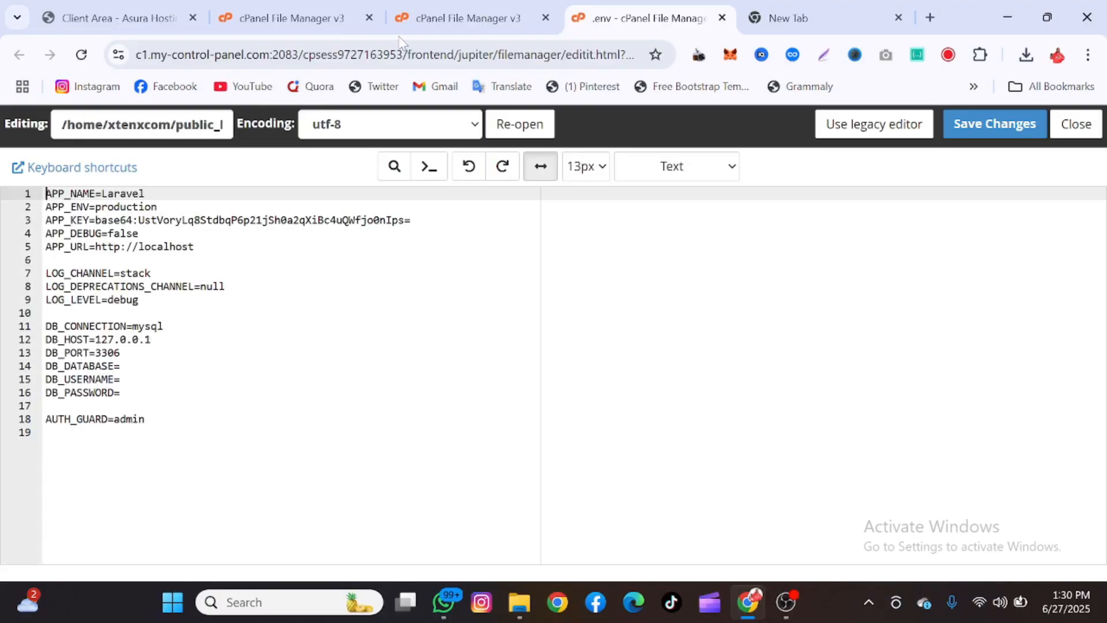
# Search cPanel tools for 'dat' and open the Database Wizard in a new tab
pyautogui.click(314, 18)
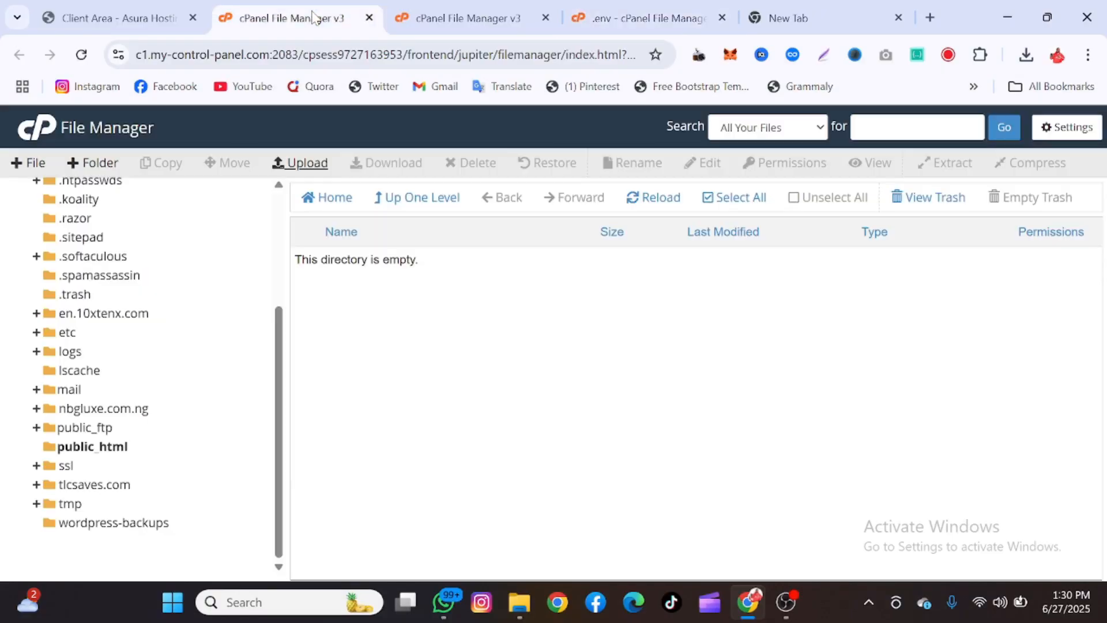
pyautogui.click(30, 133)
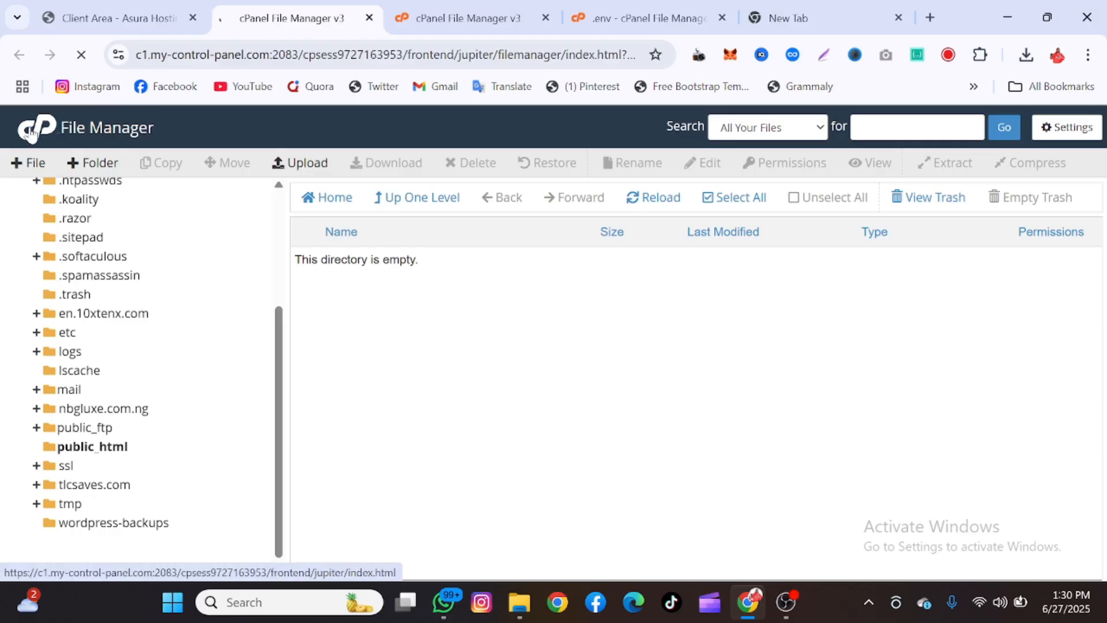
pyautogui.scroll(-3, 427, 285)
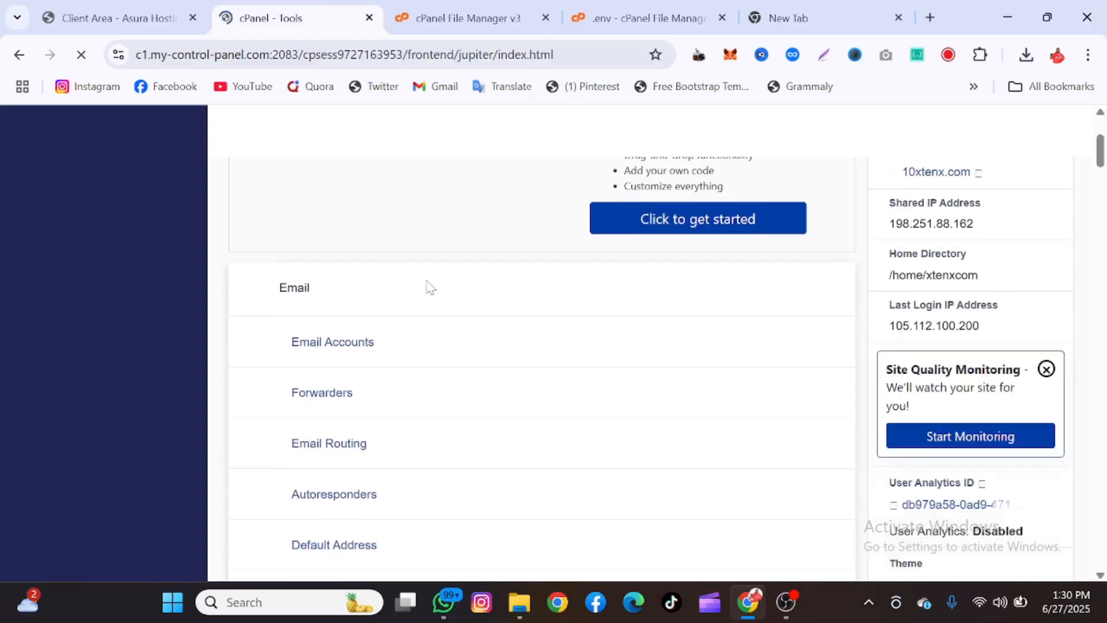
pyautogui.scroll(1, 429, 287)
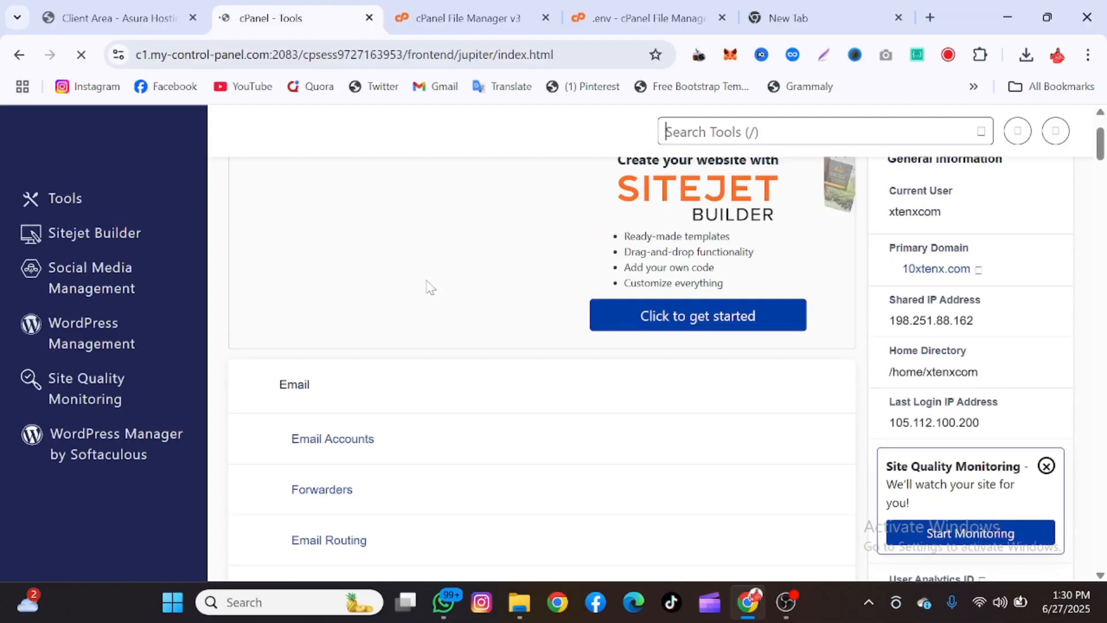
pyautogui.click(713, 124)
pyautogui.write('dat')
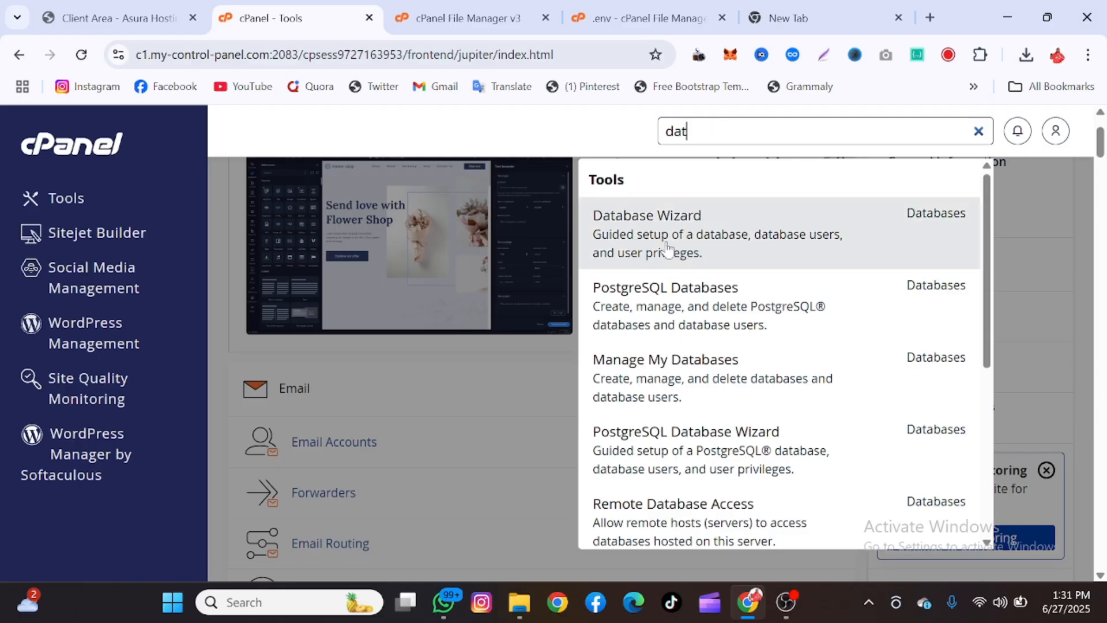
pyautogui.rightClick(671, 249)
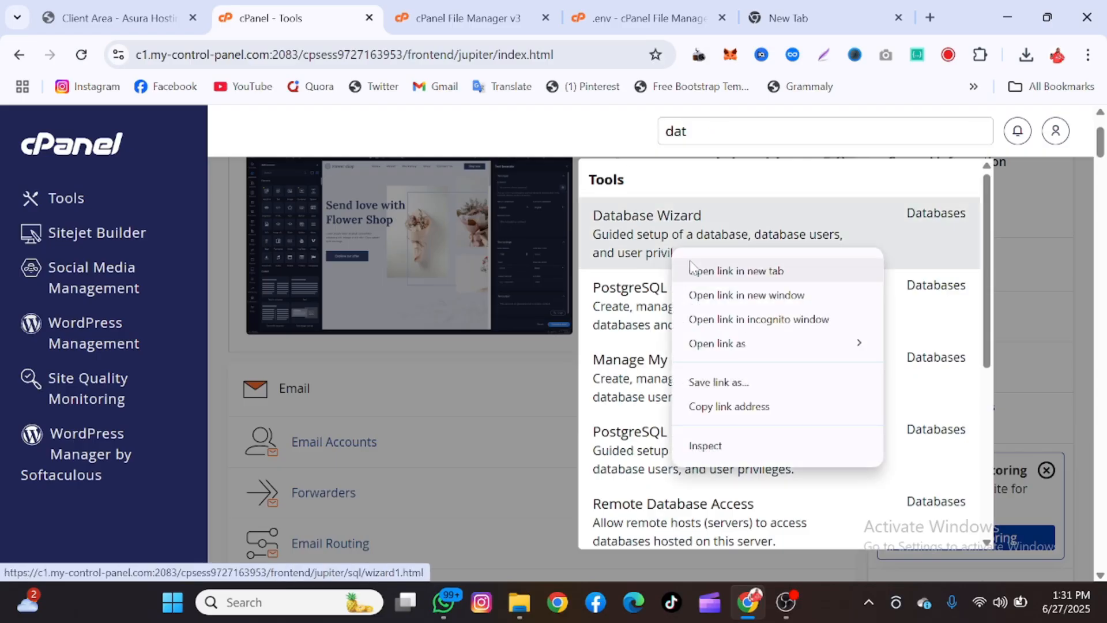
pyautogui.click(736, 271)
pyautogui.click(369, 18)
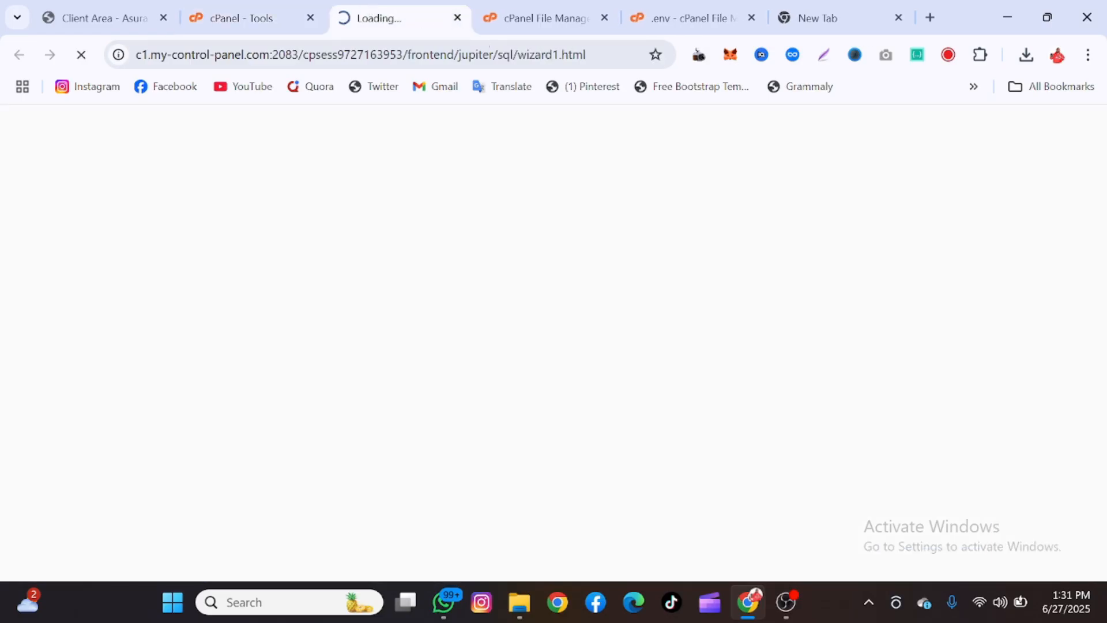
pyautogui.click(273, 5)
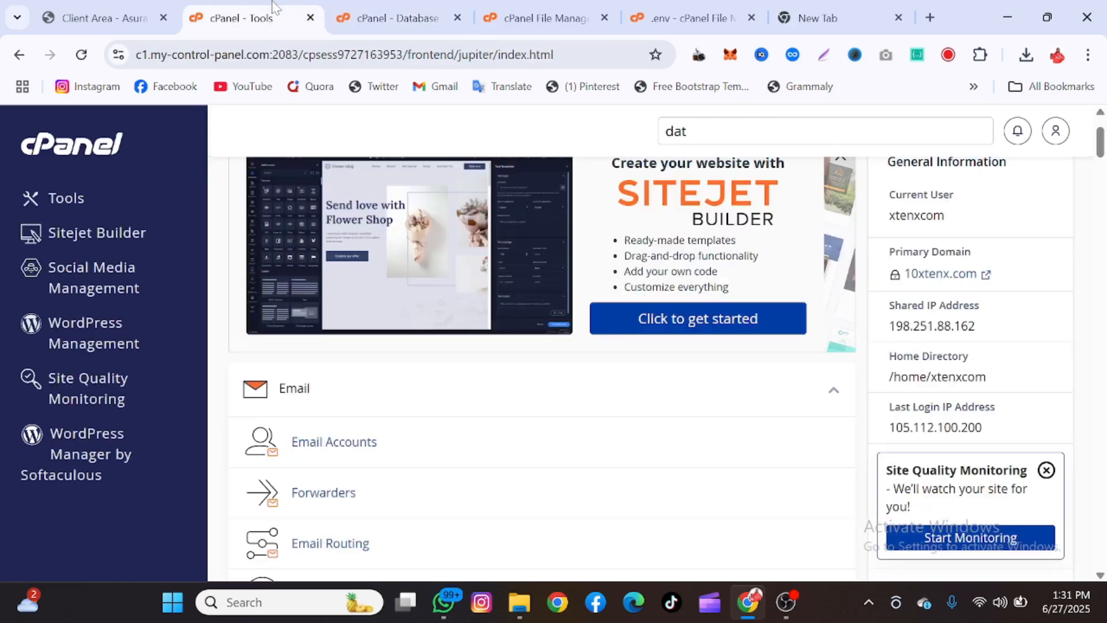
pyautogui.scroll(2, 795, 284)
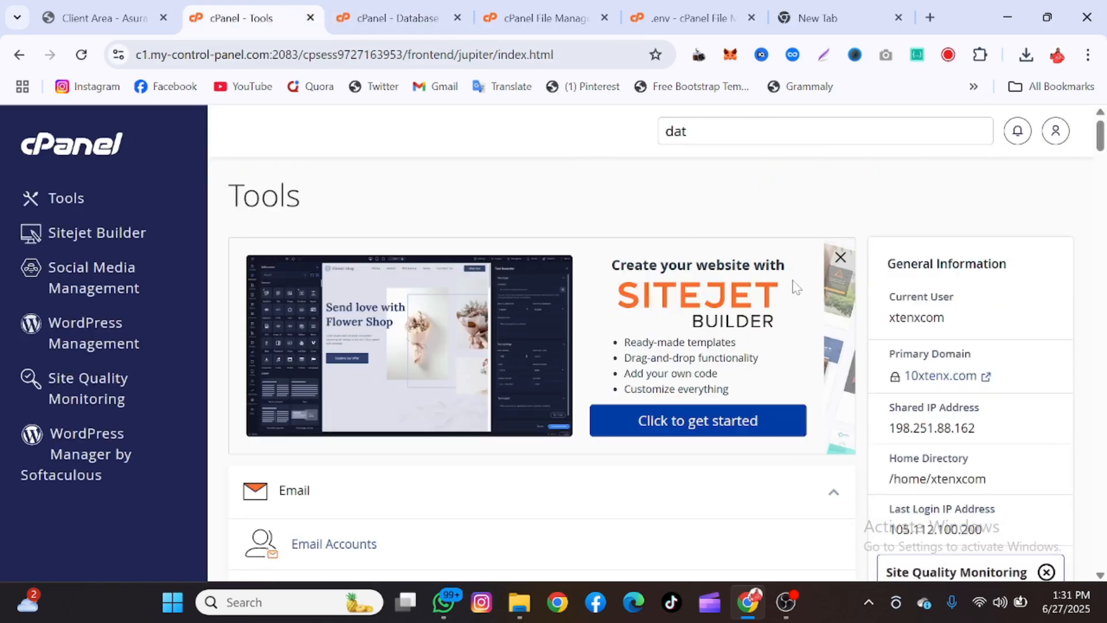
pyautogui.rightClick(945, 381)
pyautogui.click(830, 327)
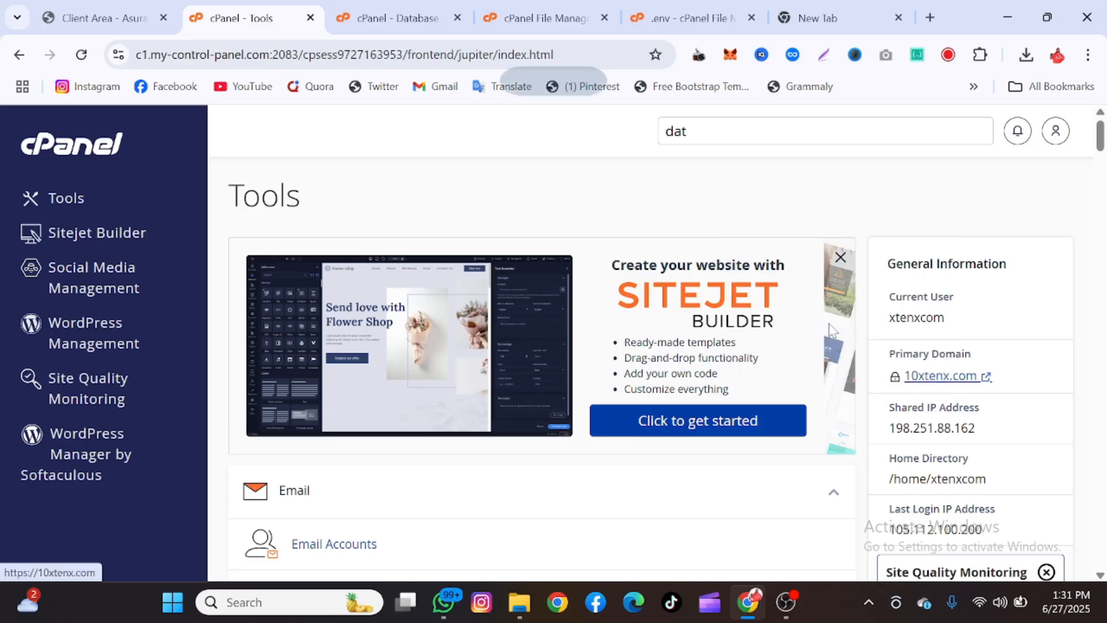
pyautogui.click(718, 2)
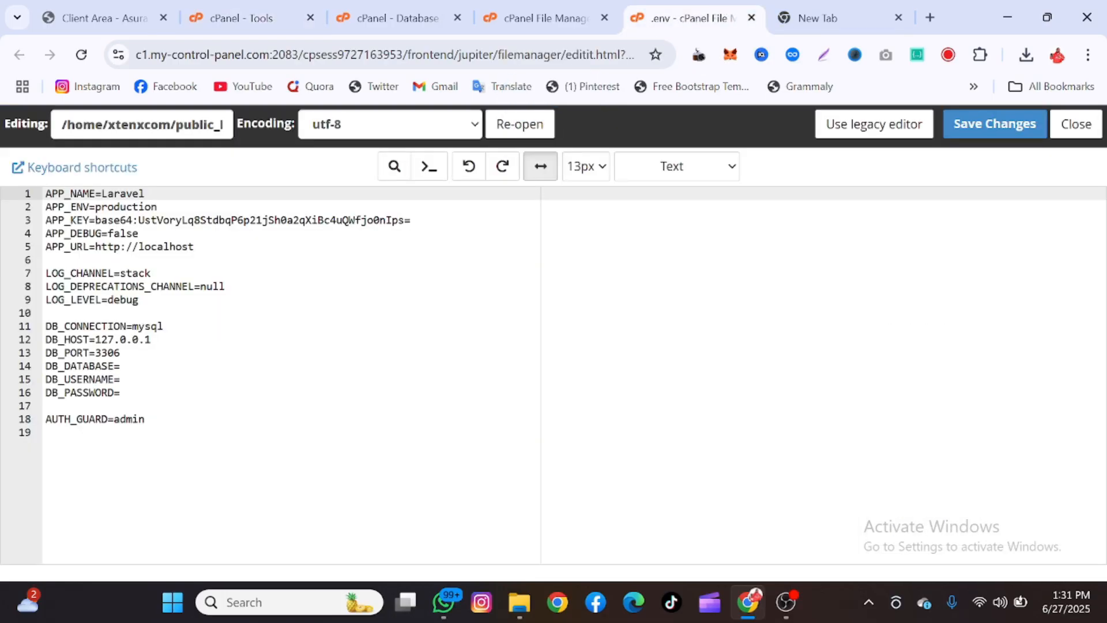
pyautogui.moveTo(193, 246); pyautogui.dragTo(95, 246)
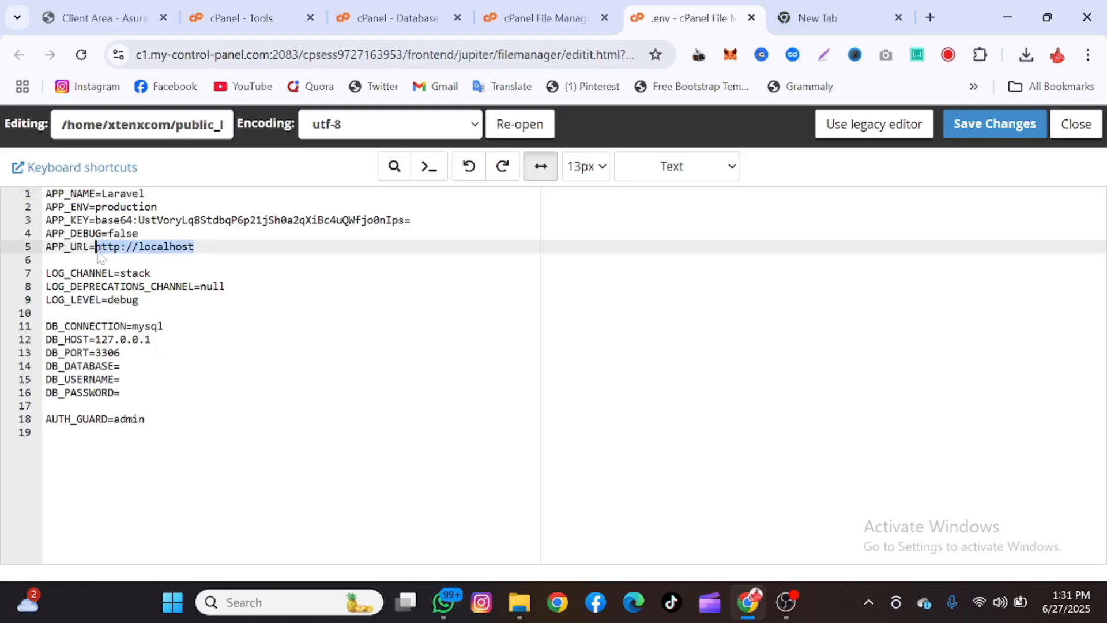
pyautogui.hotkey('ctrl', 'v')
pyautogui.press('BackSpace')
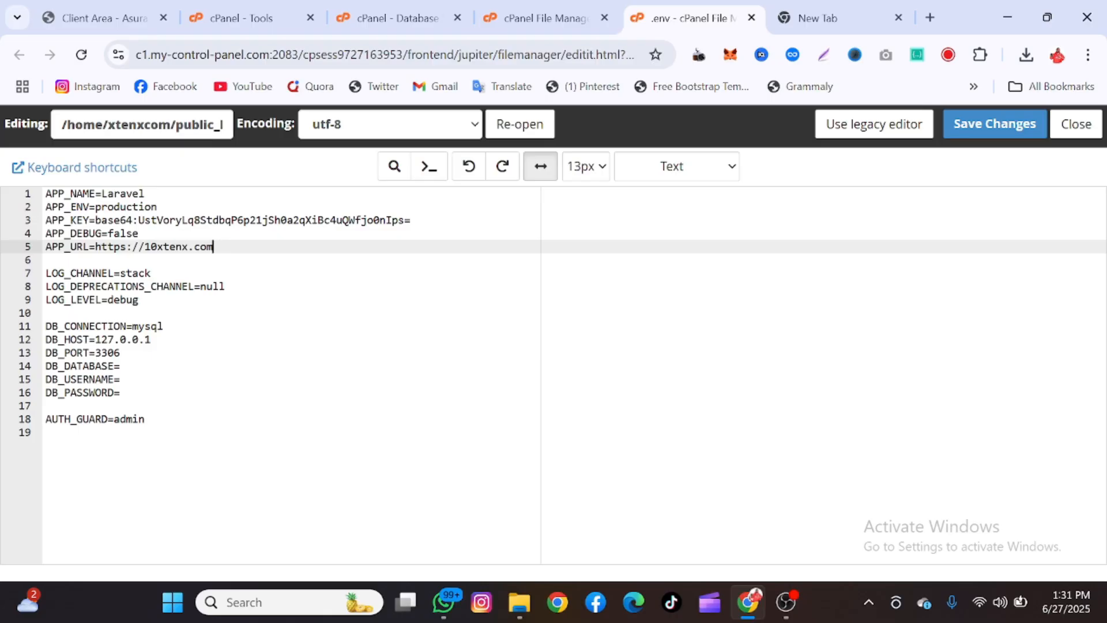
# Place the cursor on the DB_DATABASE, DB_USERNAME and DB_PASSWORD lines, then go to the Database Wizard
pyautogui.click(121, 366)
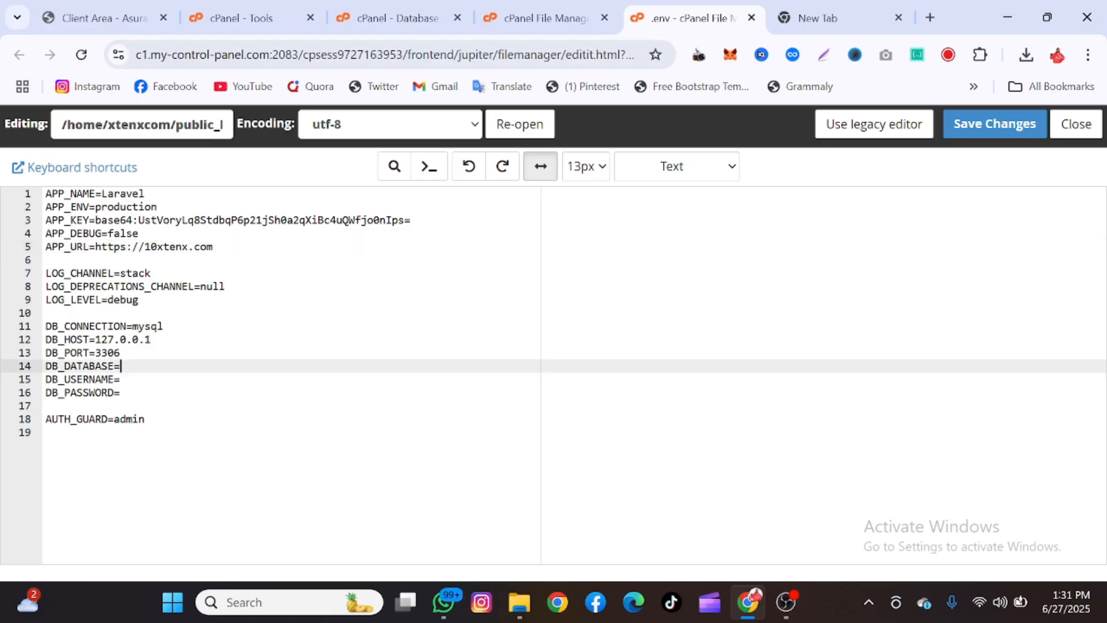
pyautogui.click(121, 379)
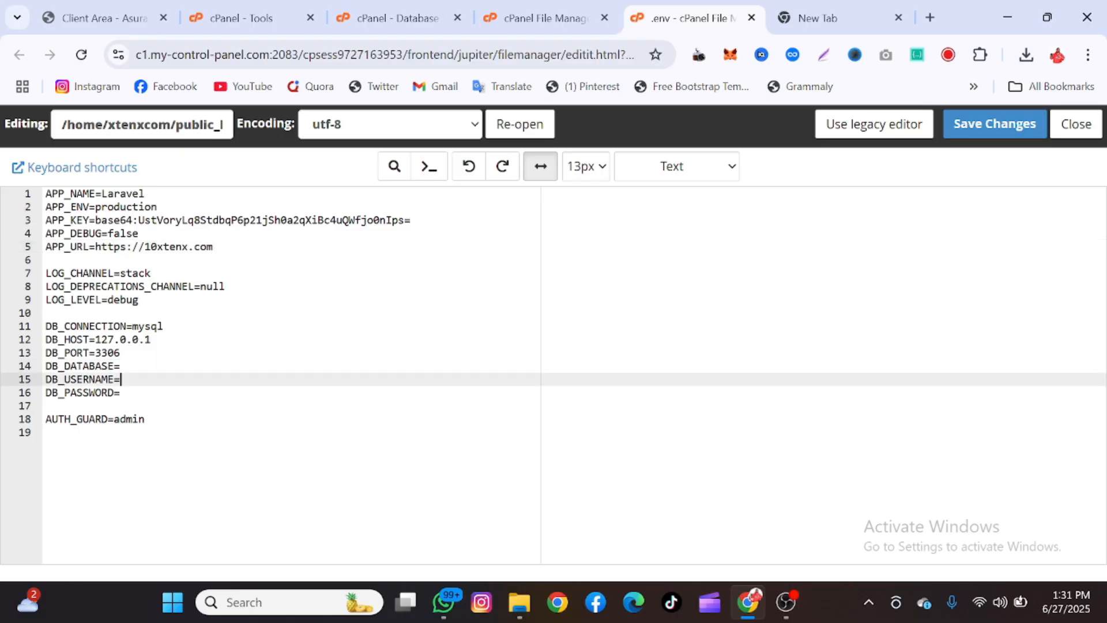
pyautogui.click(121, 393)
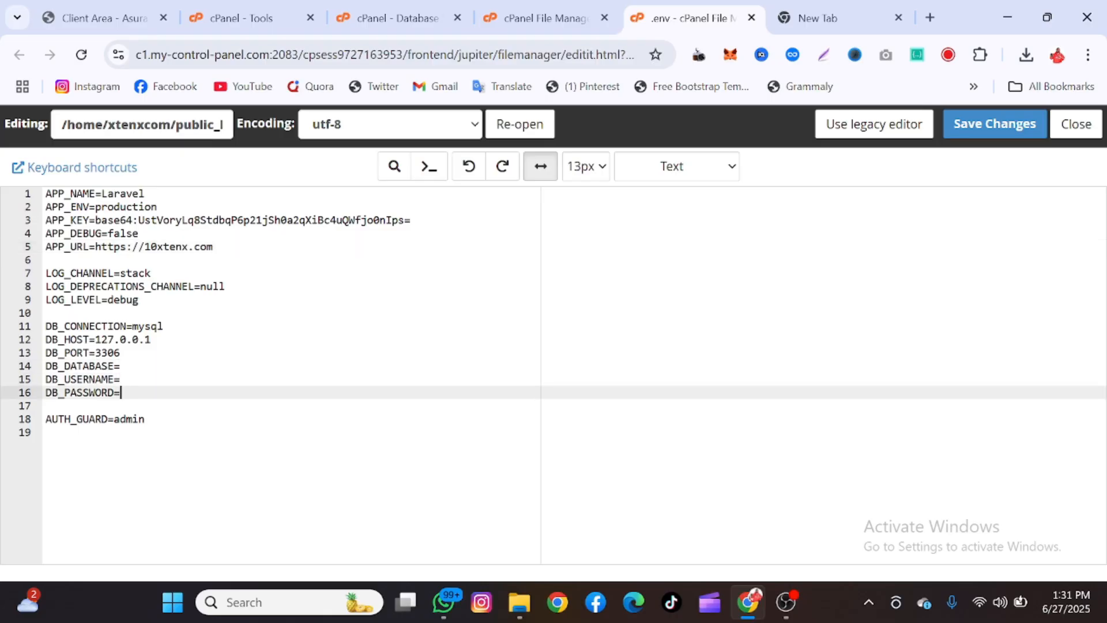
pyautogui.click(432, 3)
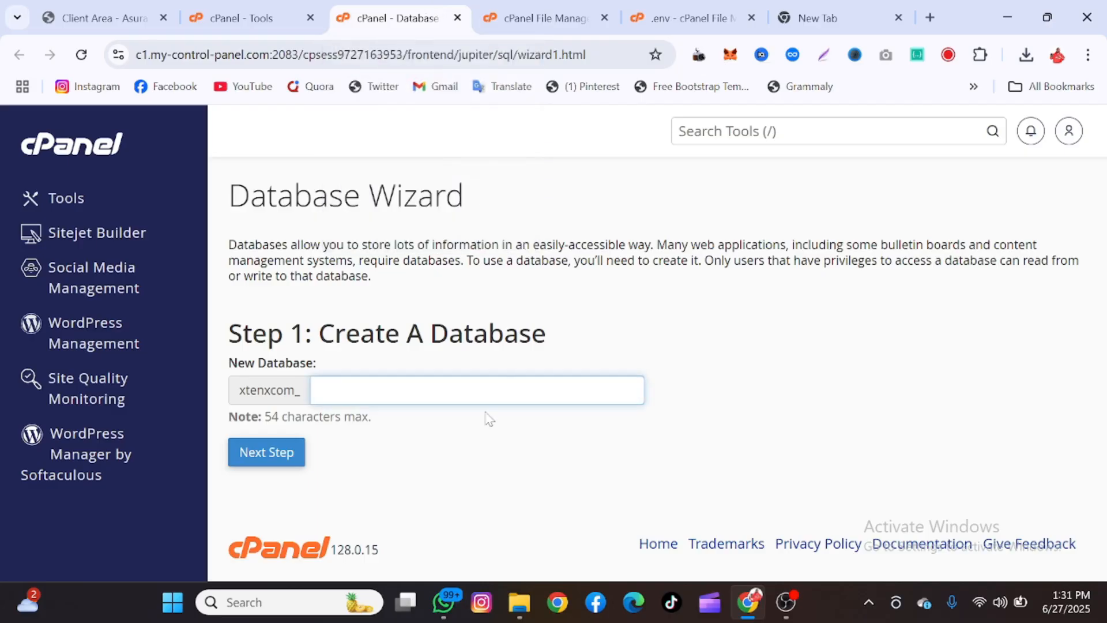
# Create the database v3dd in the Database Wizard
pyautogui.write('v3d')
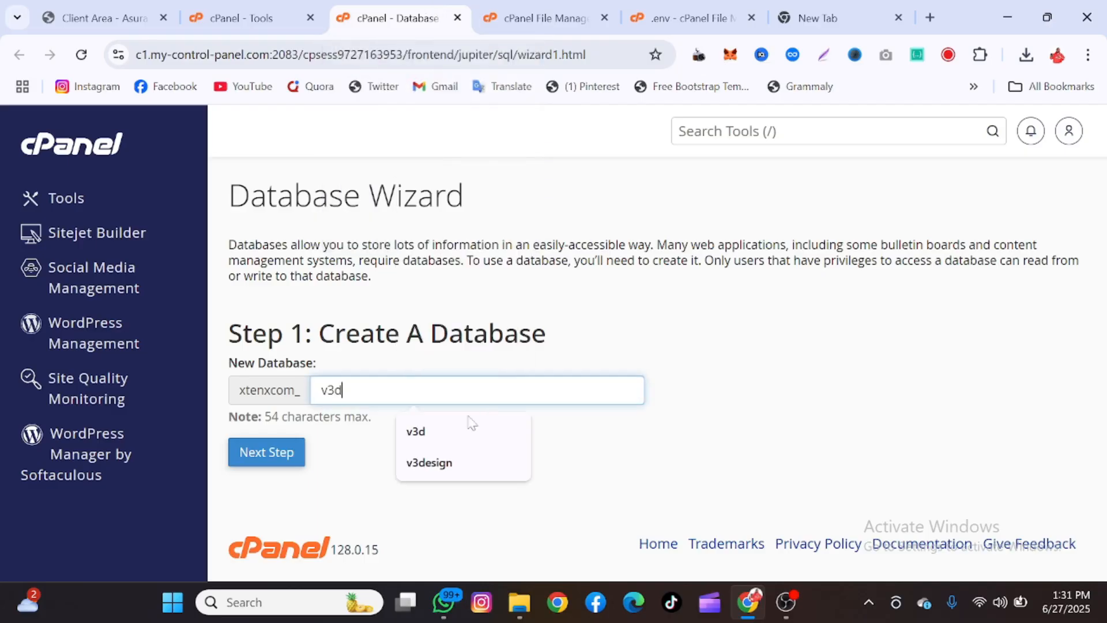
pyautogui.write('d')
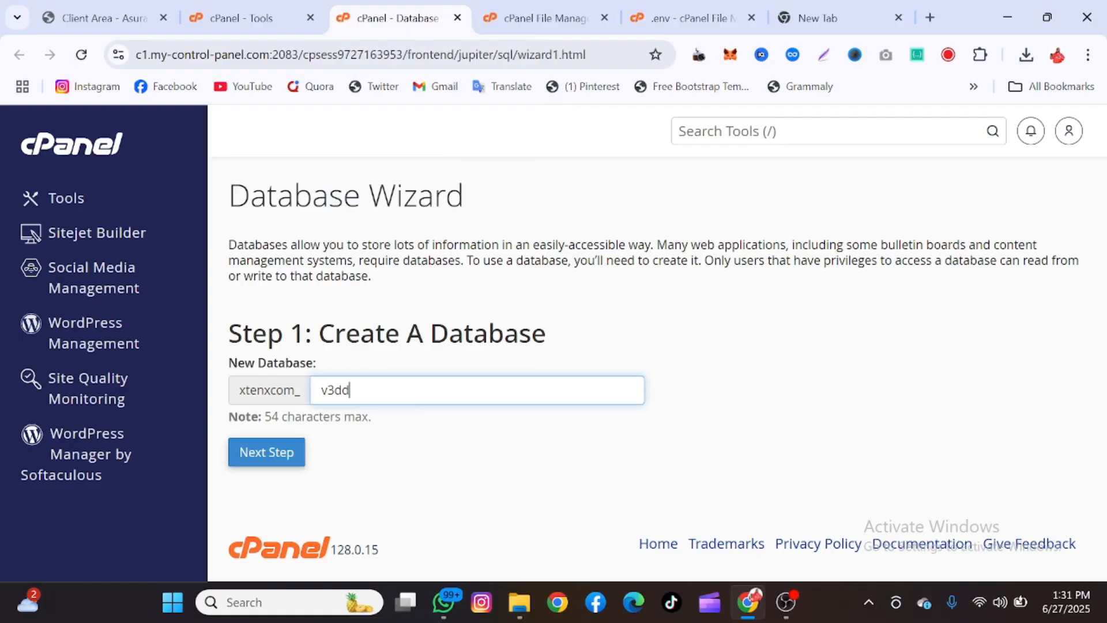
pyautogui.hotkey('ctrl', 'a')
pyautogui.click(292, 450)
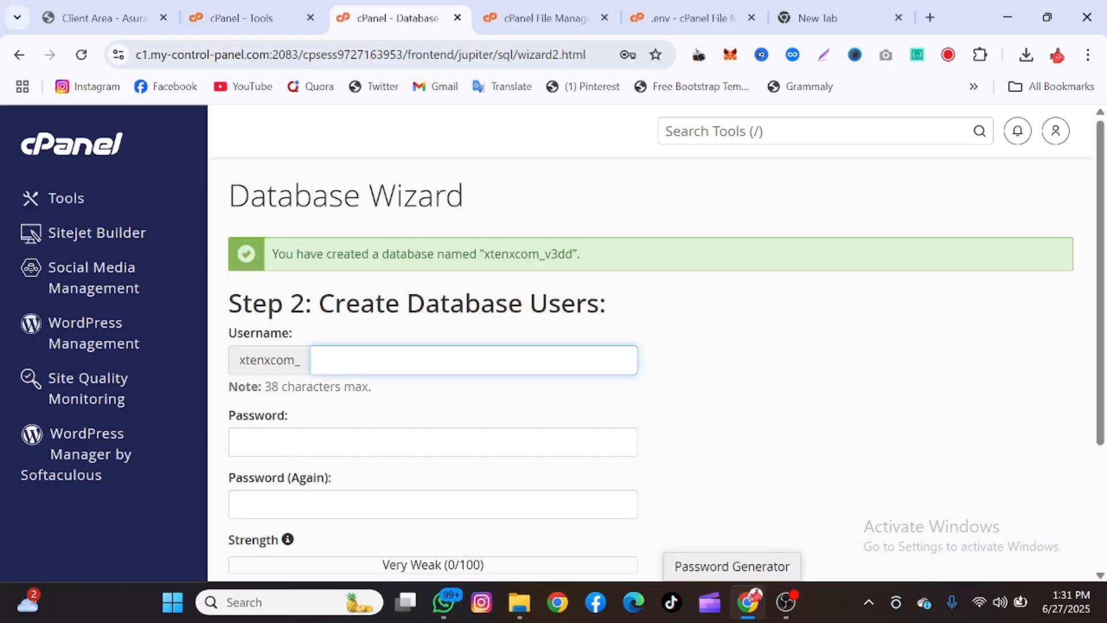
# Create database user v3dd, using the full database name as its password
pyautogui.hotkey('ctrl', 'v')
pyautogui.moveTo(573, 254); pyautogui.dragTo(483, 254)
pyautogui.hotkey('ctrl', 'c')
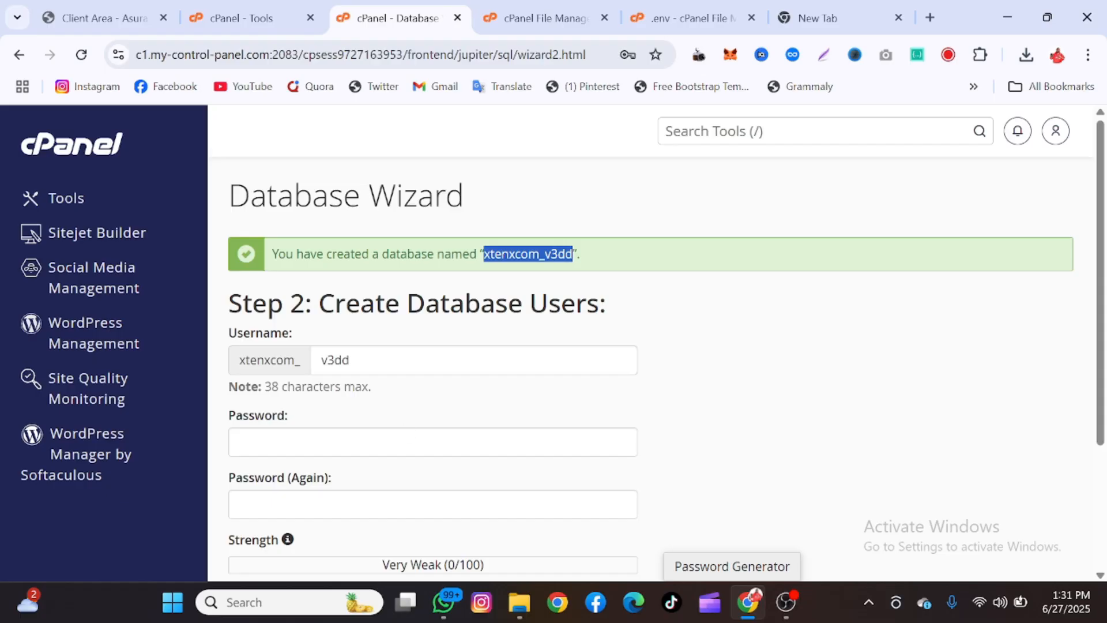
pyautogui.click(432, 442)
pyautogui.hotkey('ctrl', 'v')
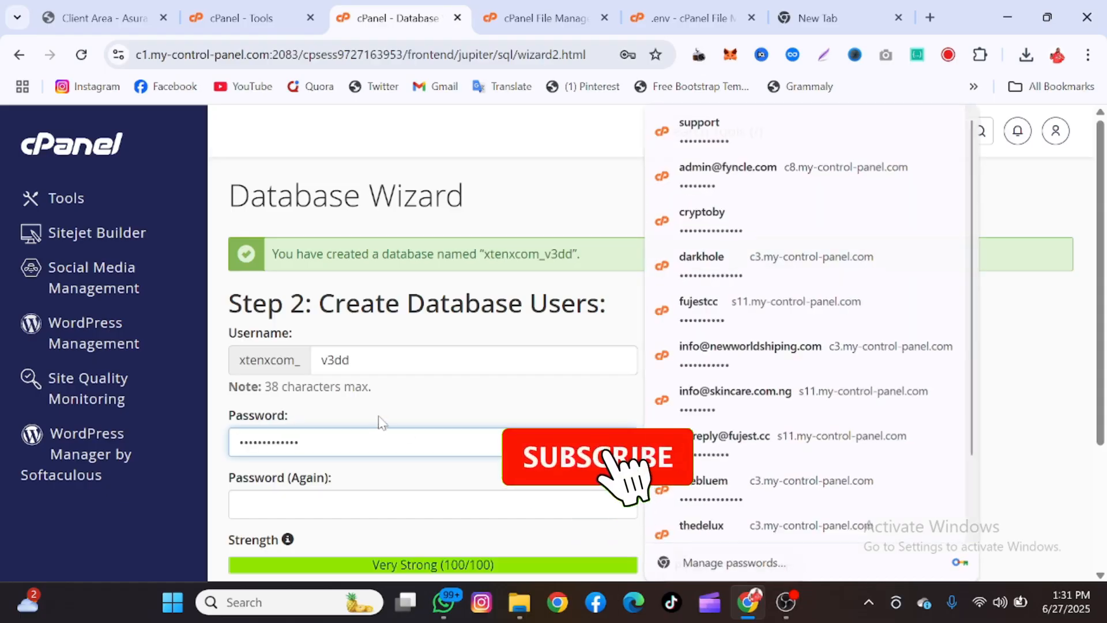
pyautogui.click(381, 420)
pyautogui.click(378, 504)
pyautogui.hotkey('ctrl', 'v')
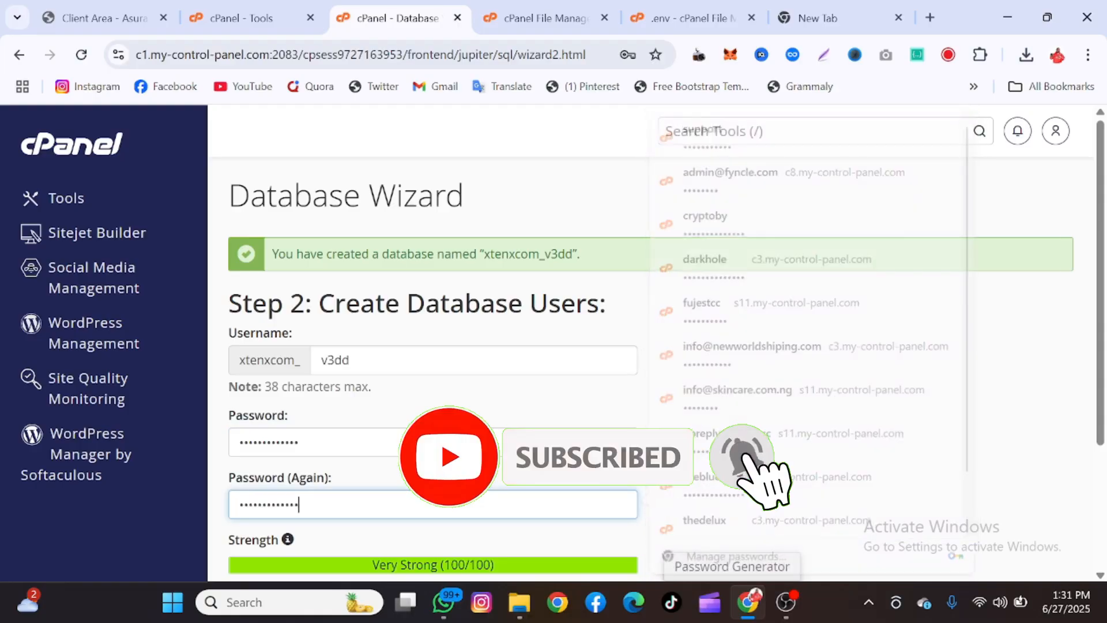
pyautogui.scroll(-2, 323, 489)
pyautogui.click(283, 470)
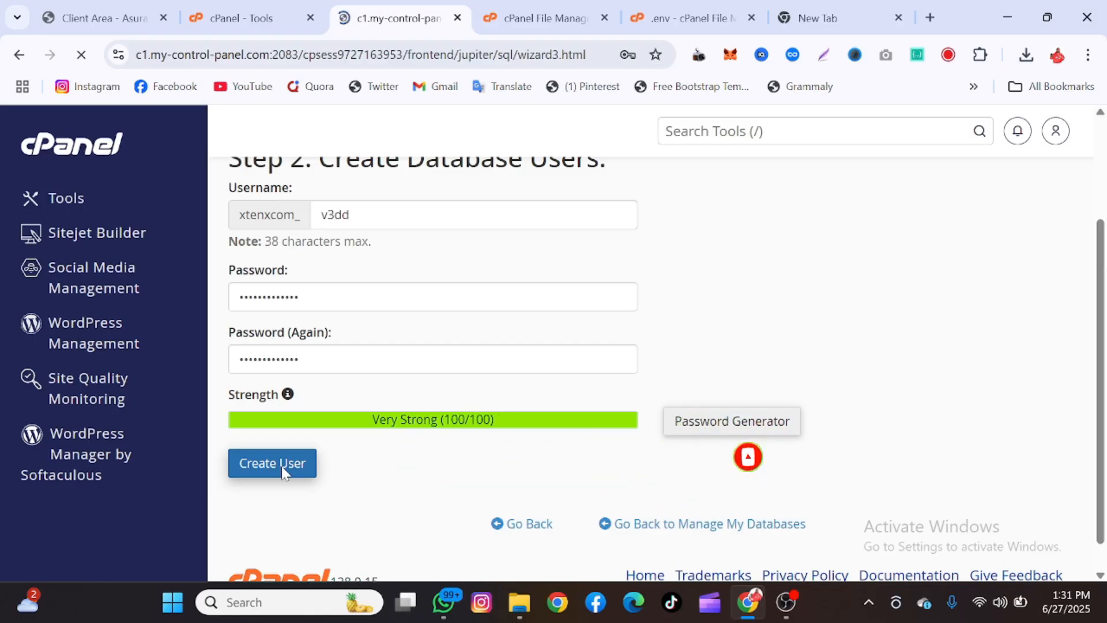
pyautogui.click(647, 97)
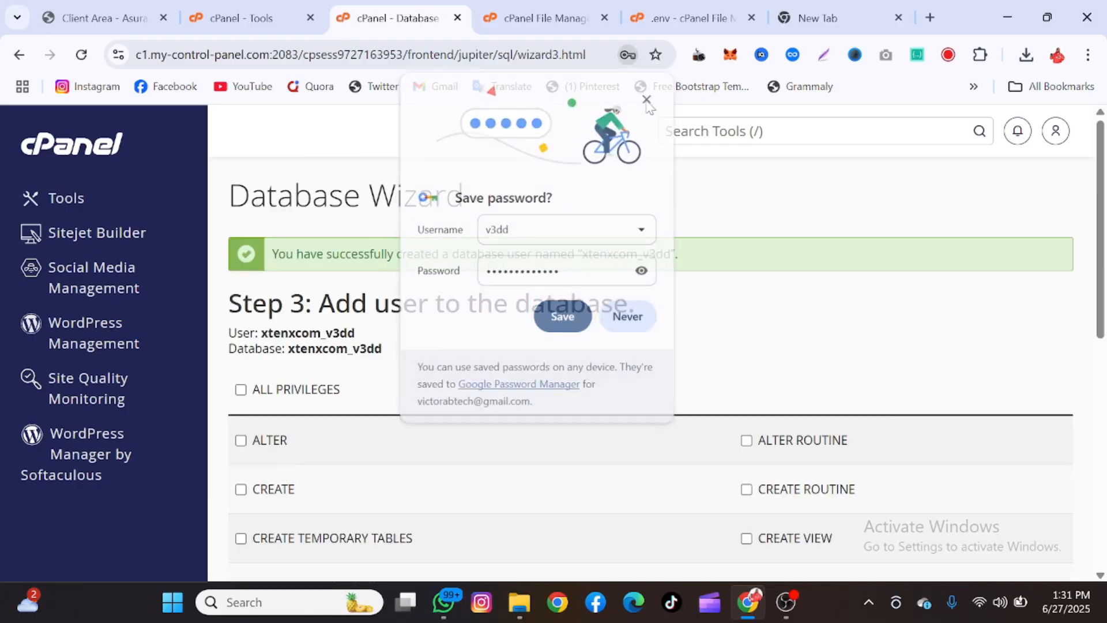
# Grant the user ALL PRIVILEGES on the database and return to the .env editor
pyautogui.click(292, 394)
pyautogui.scroll(-9, 289, 388)
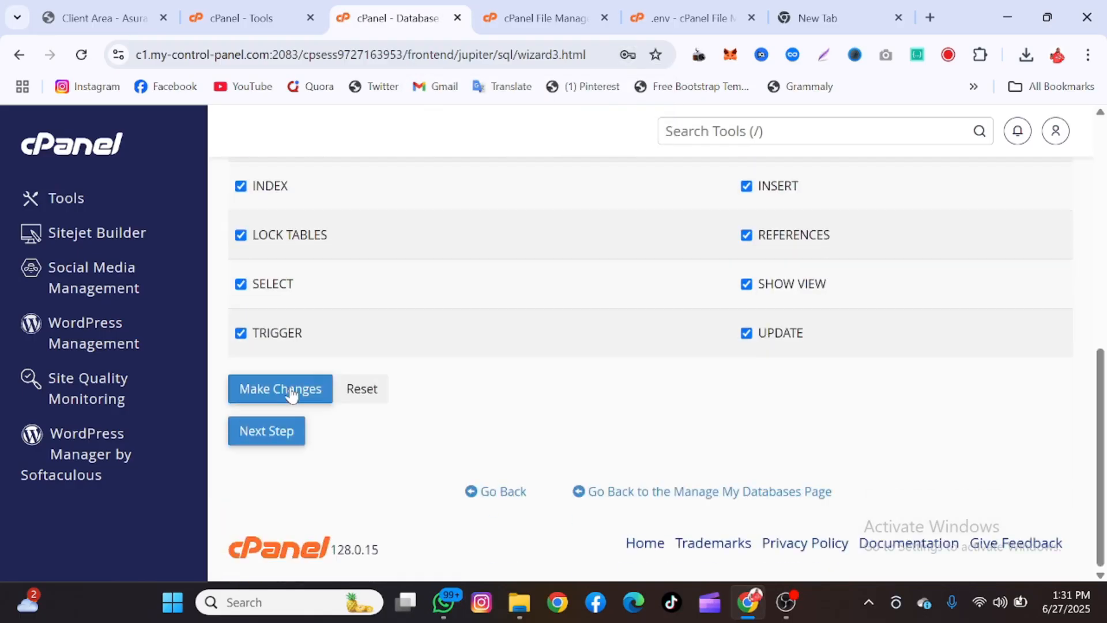
pyautogui.click(282, 388)
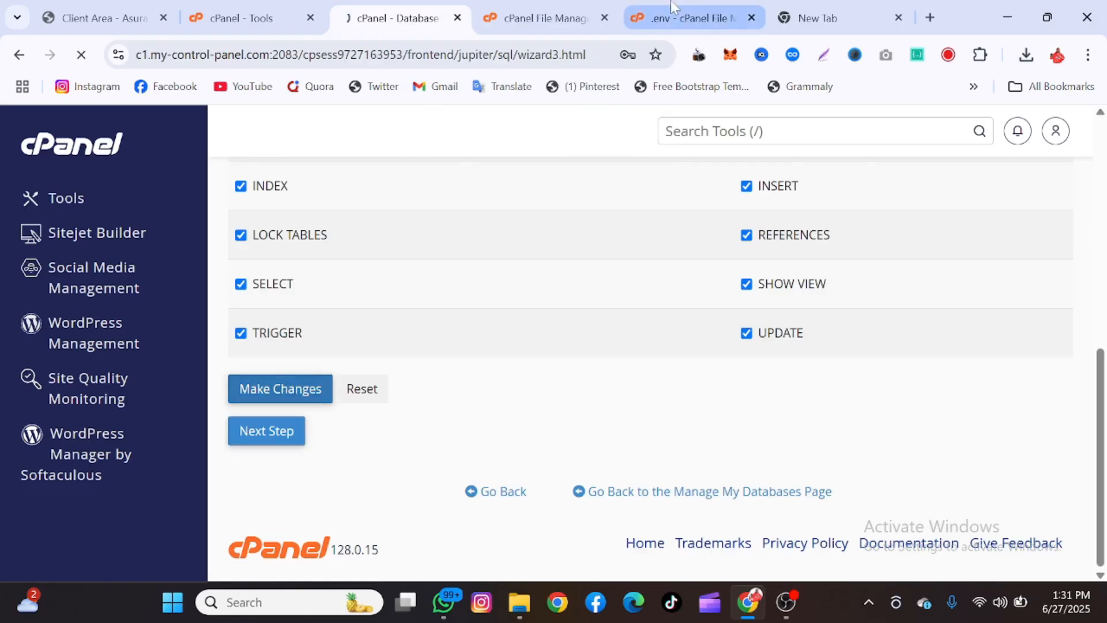
pyautogui.click(726, 18)
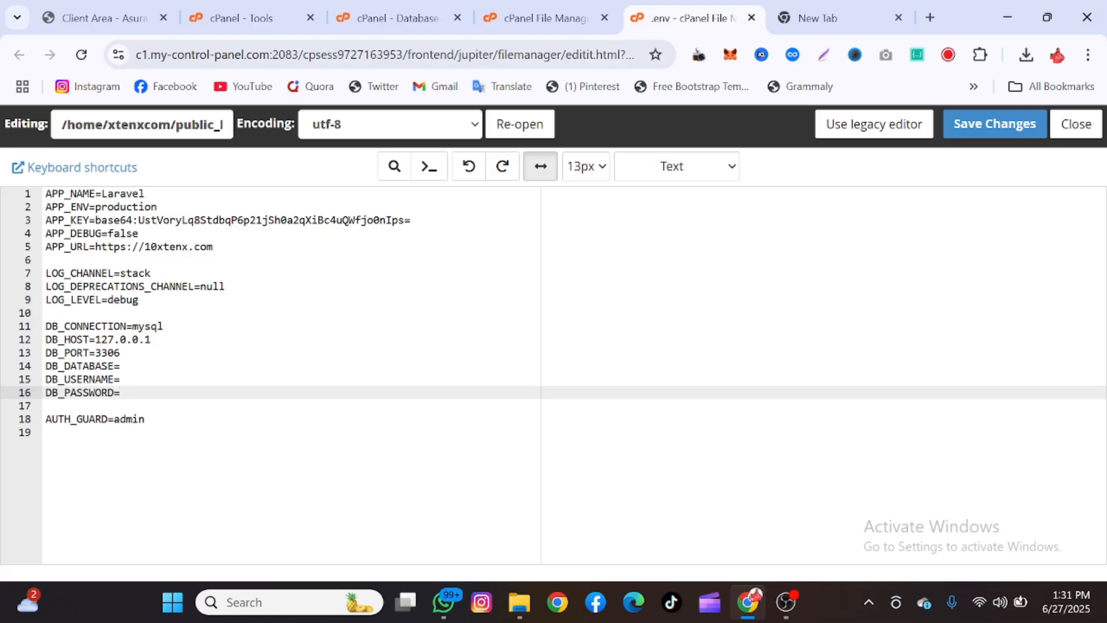
# Fill DB_PASSWORD, DB_USERNAME and DB_DATABASE in .env with the new database values and save
pyautogui.hotkey('ctrl', 'v')
pyautogui.click(121, 379)
pyautogui.hotkey('ctrl', 'v')
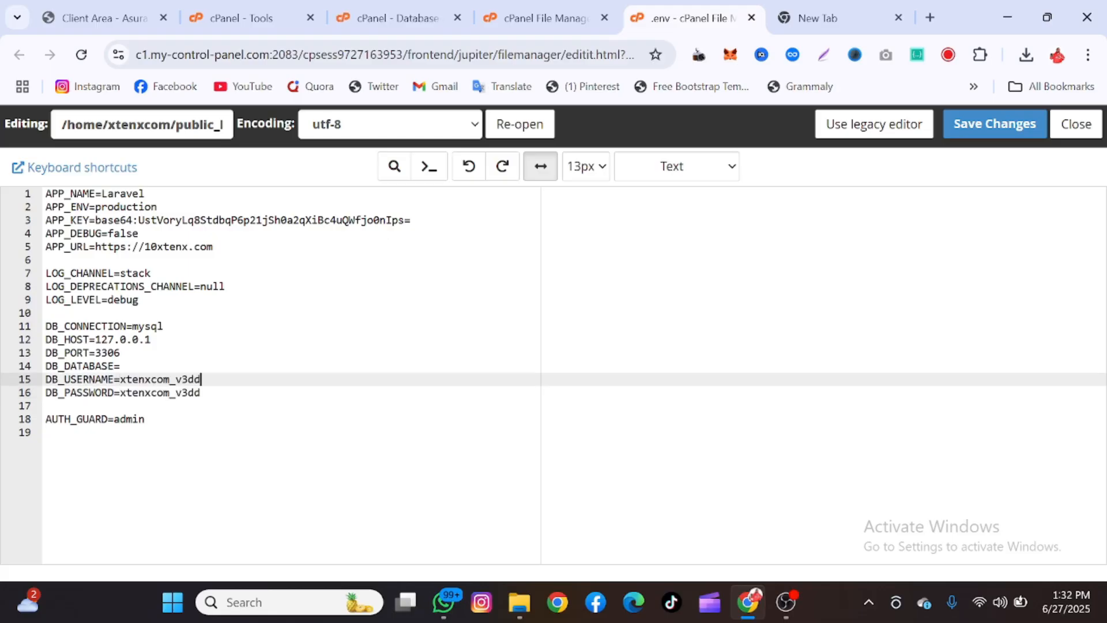
pyautogui.click(121, 366)
pyautogui.hotkey('ctrl', 'v')
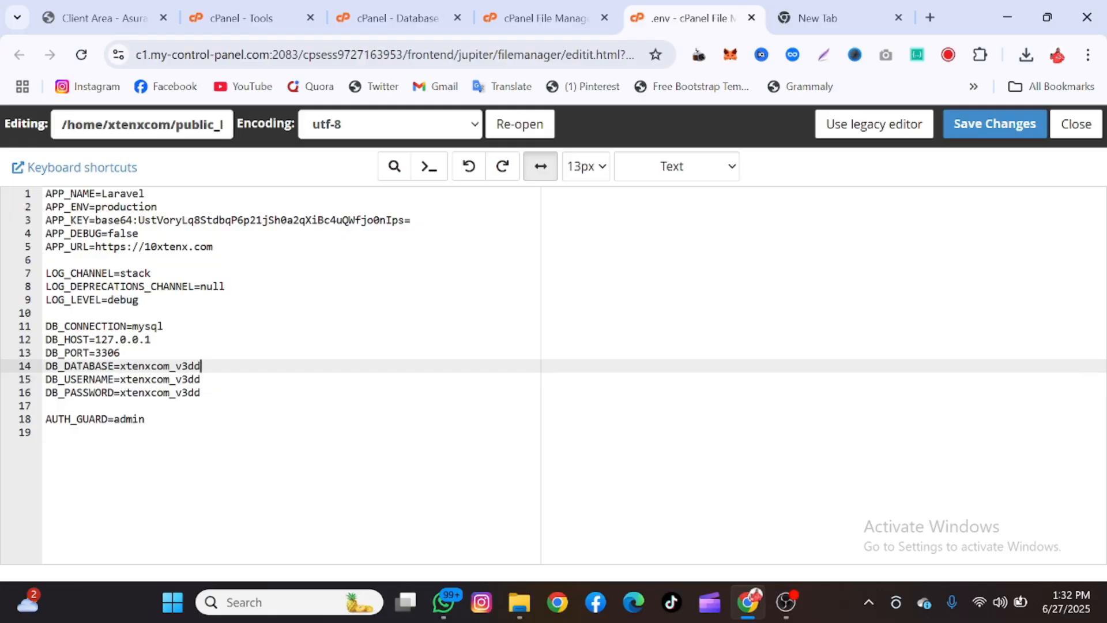
pyautogui.click(995, 123)
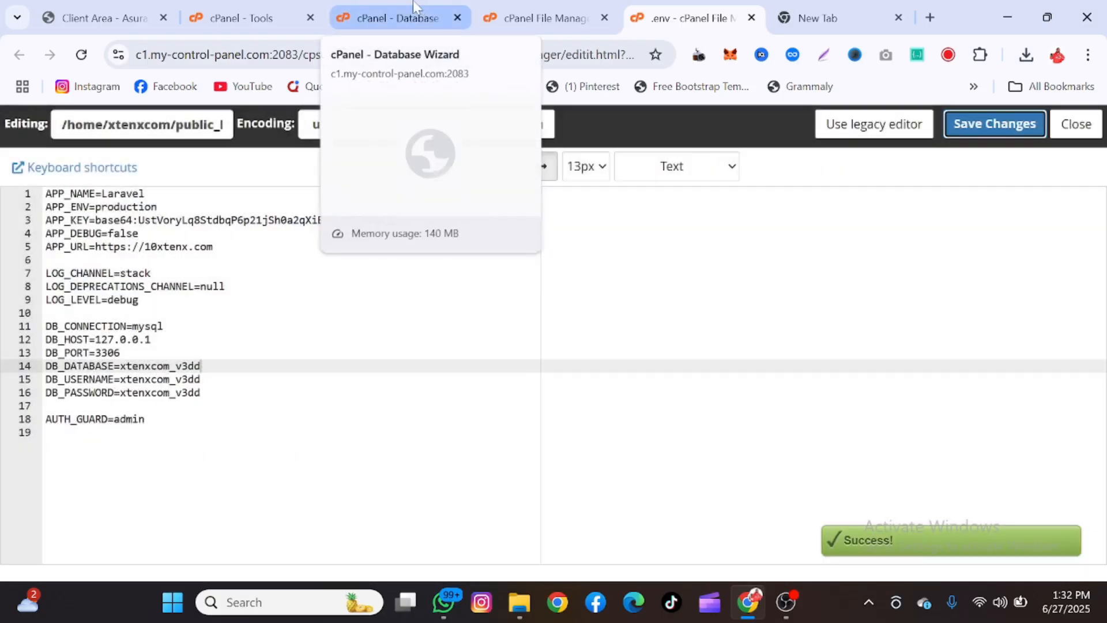
# Search cPanel tools for 'php' and open phpMyAdmin, returning the file listing to public_html
pyautogui.click(412, 7)
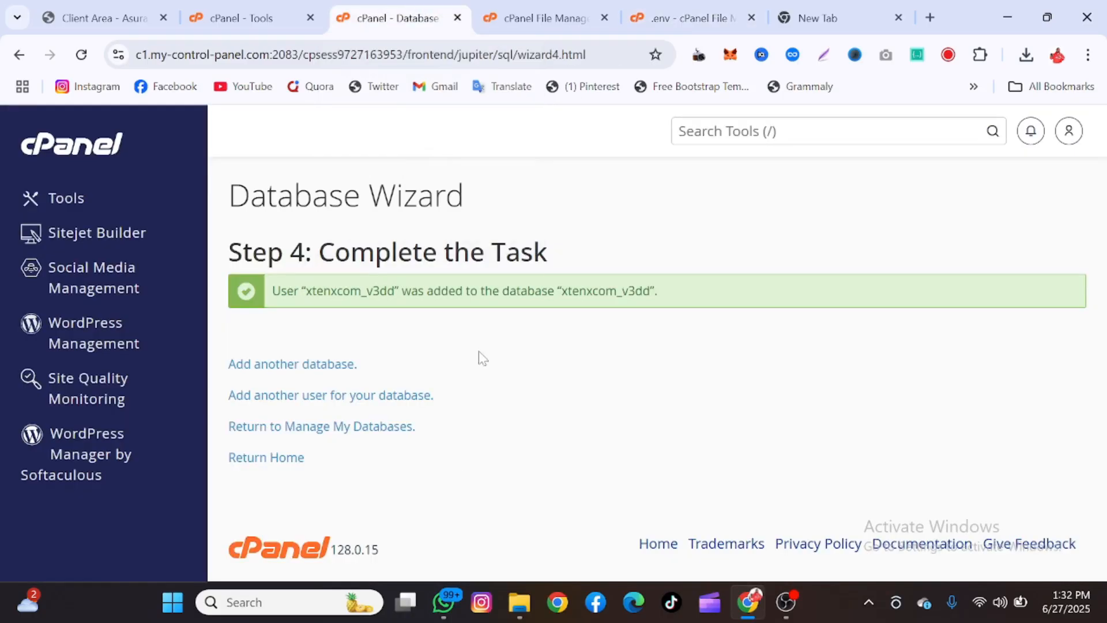
pyautogui.press('/')
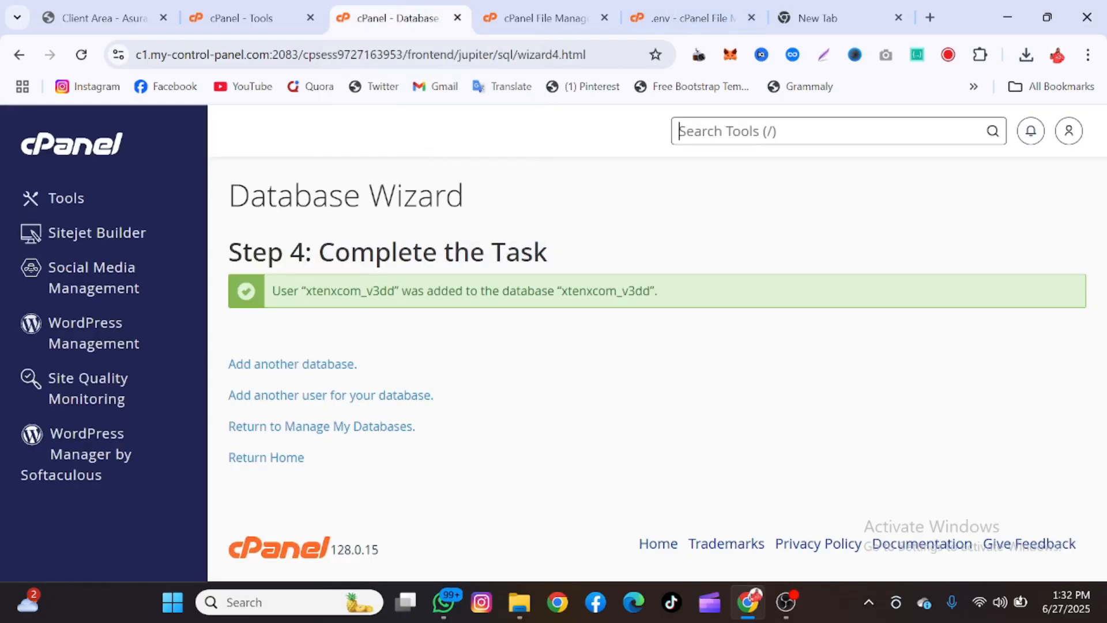
pyautogui.write('ph')
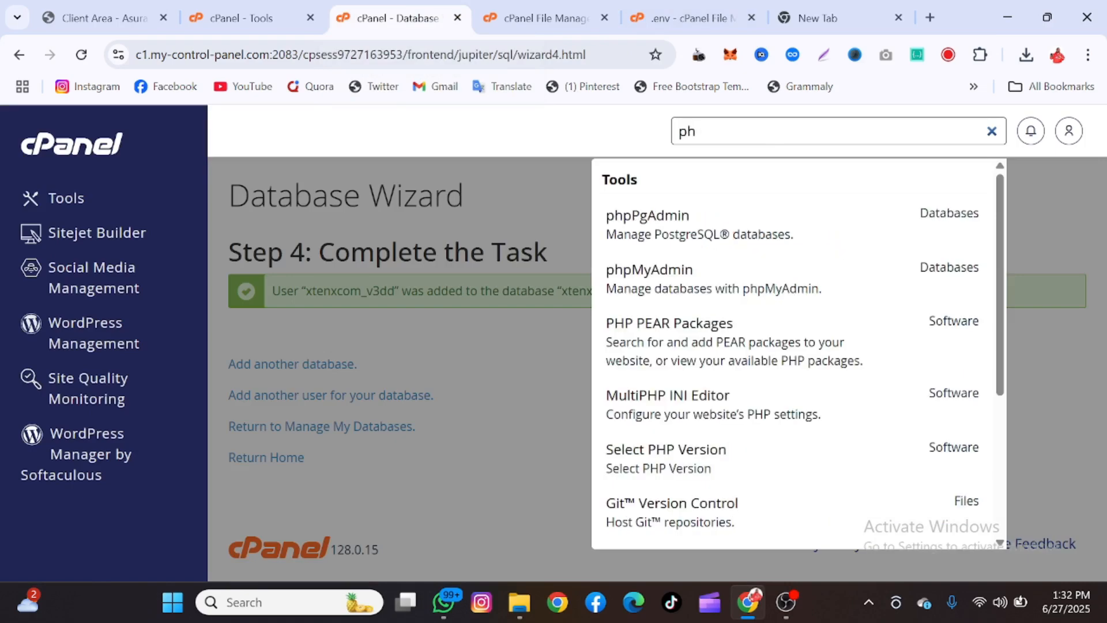
pyautogui.write('p')
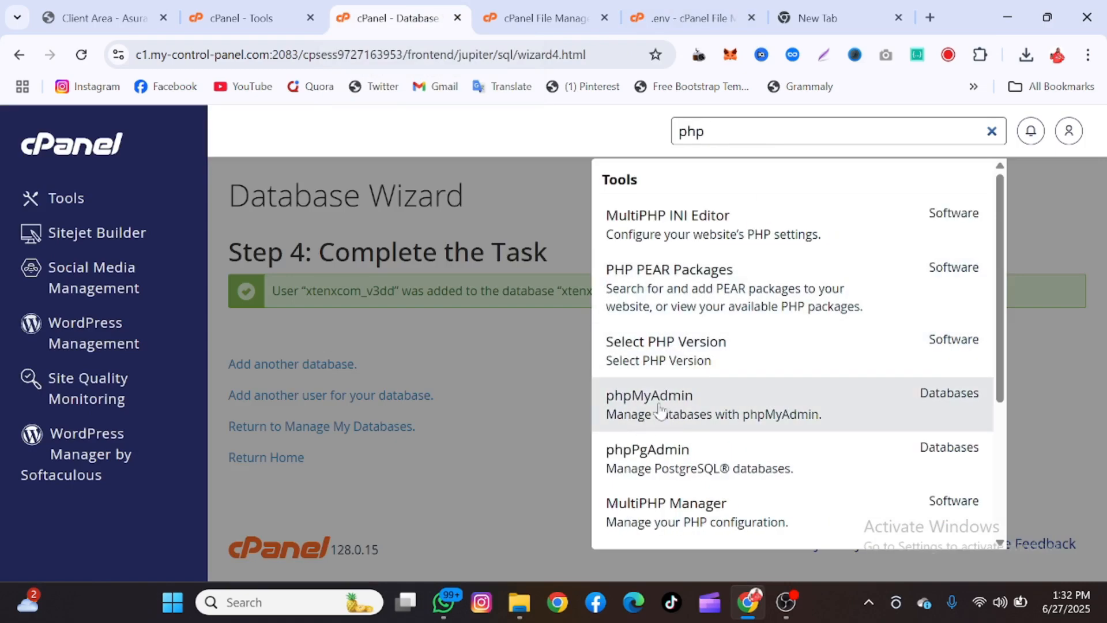
pyautogui.click(662, 413)
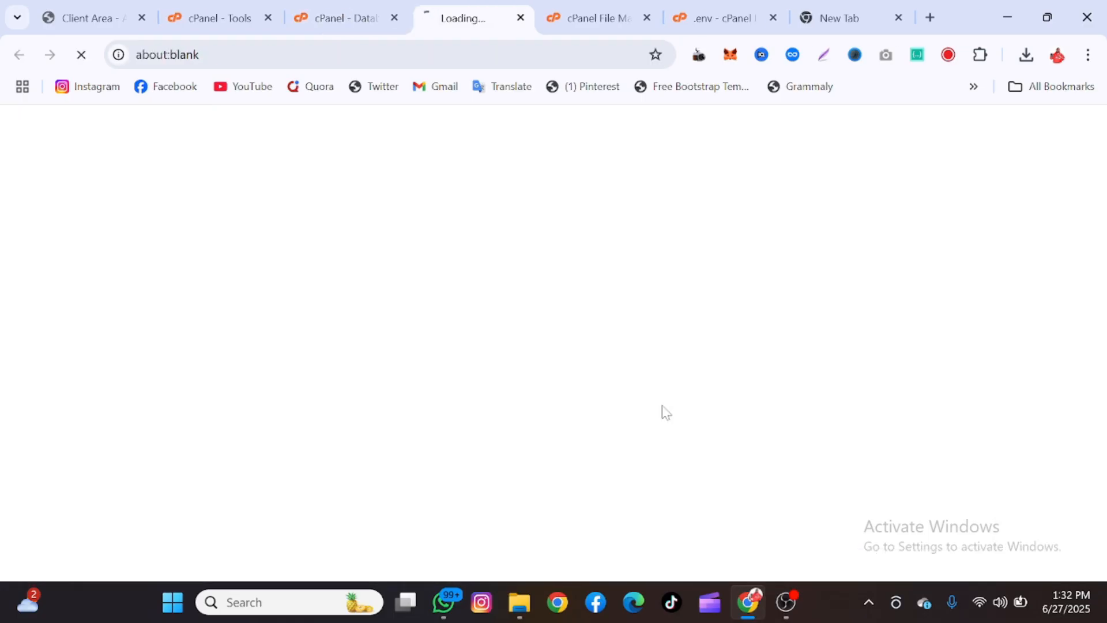
pyautogui.click(594, 16)
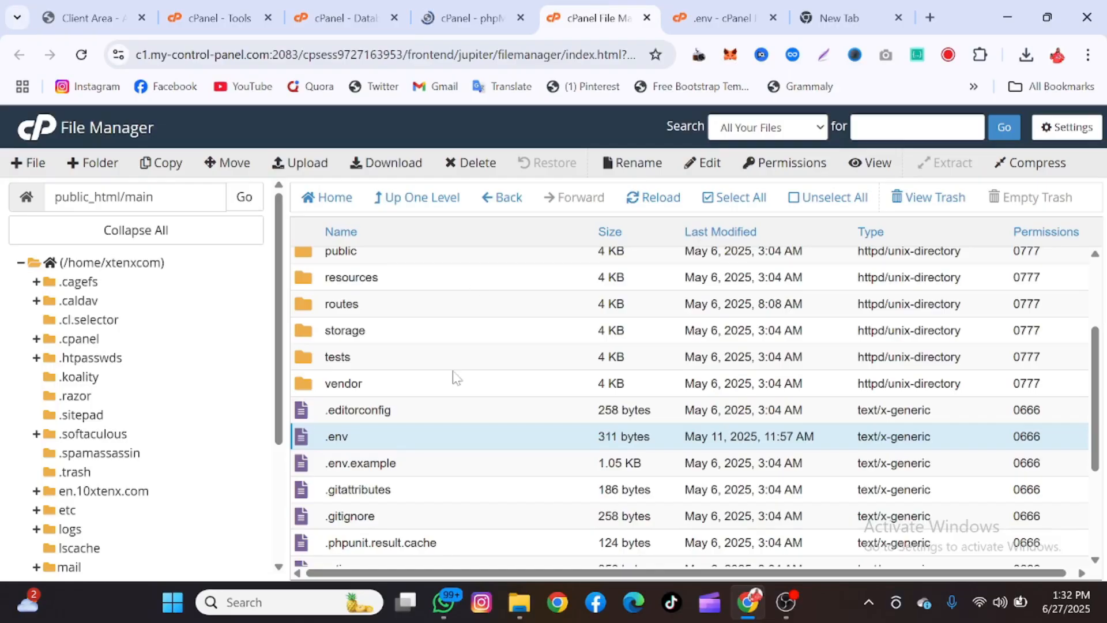
pyautogui.click(422, 200)
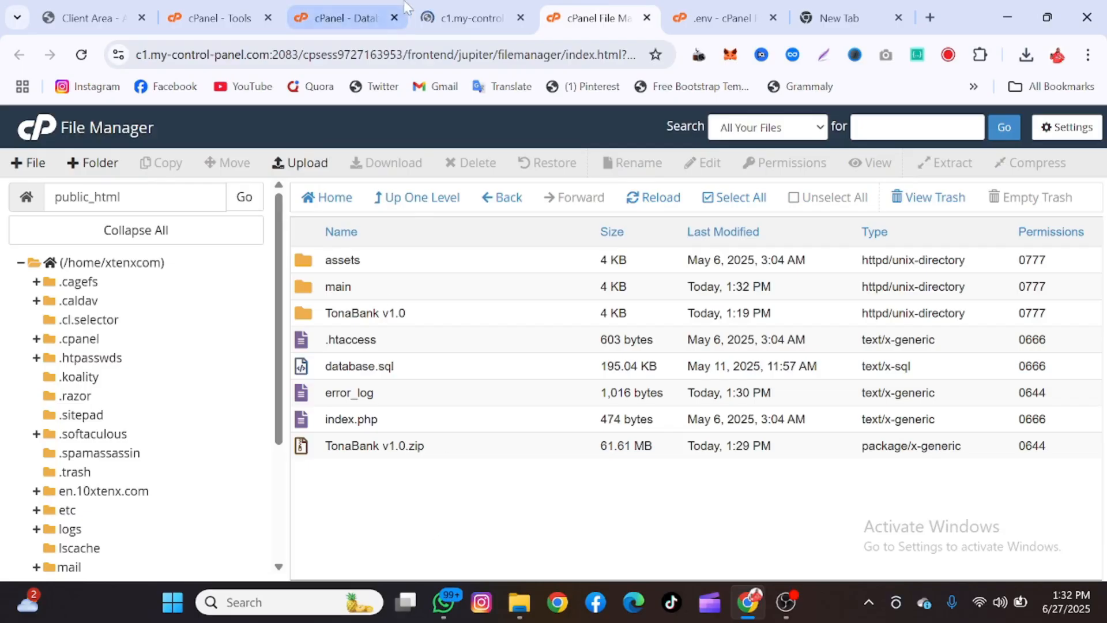
pyautogui.click(459, 14)
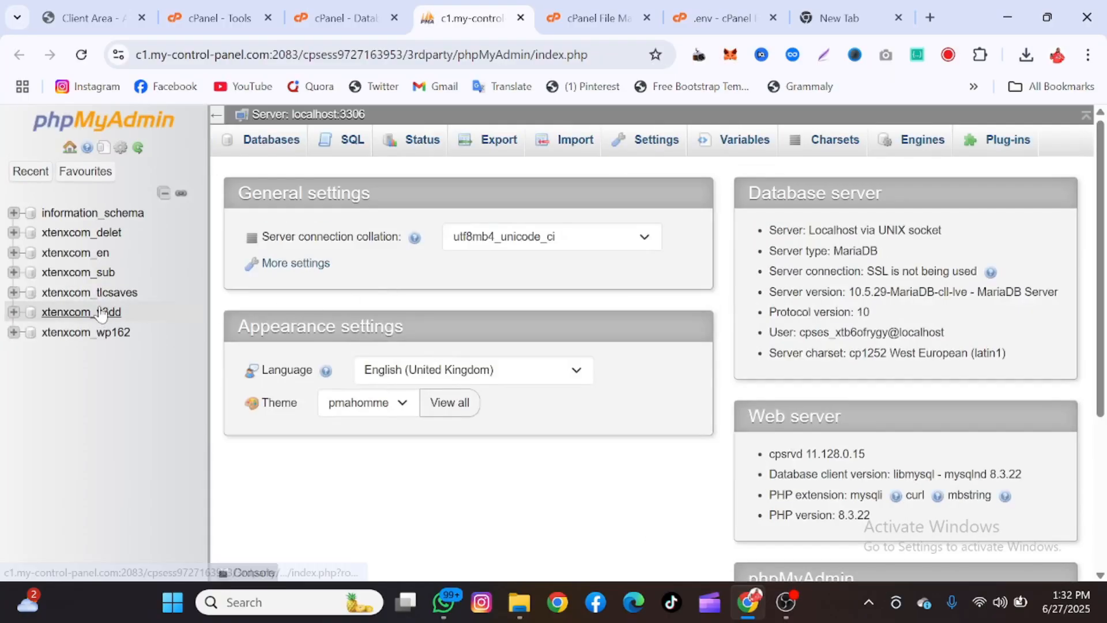
# Import TonaBank v1.0/Files/database.sql into xtenxcom_v3dd from phpMyAdmin's Import page
pyautogui.click(101, 312)
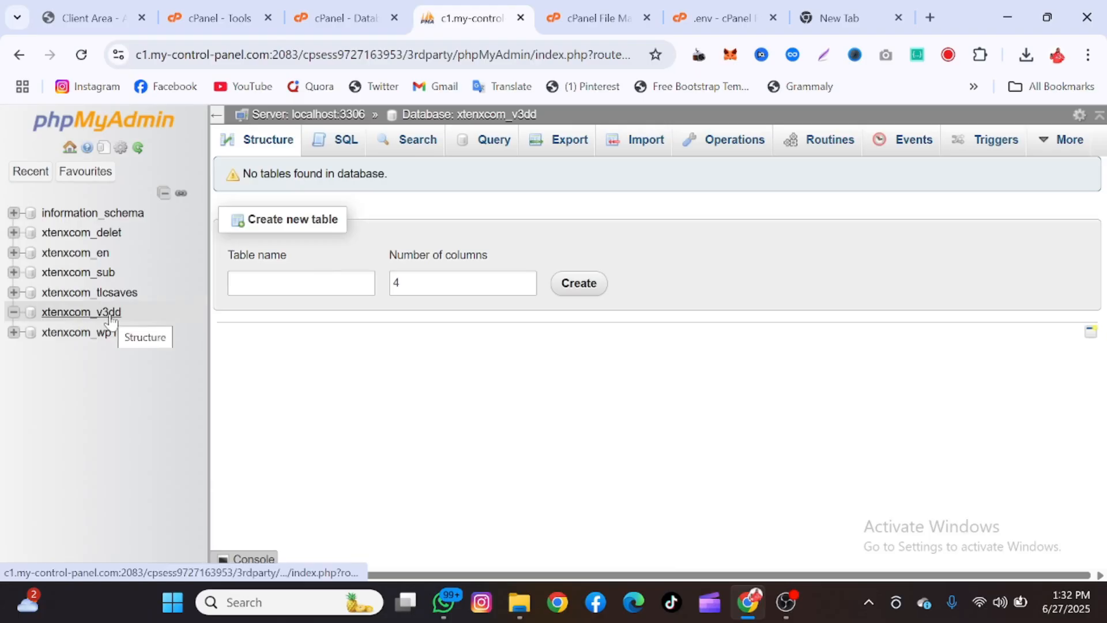
pyautogui.click(637, 150)
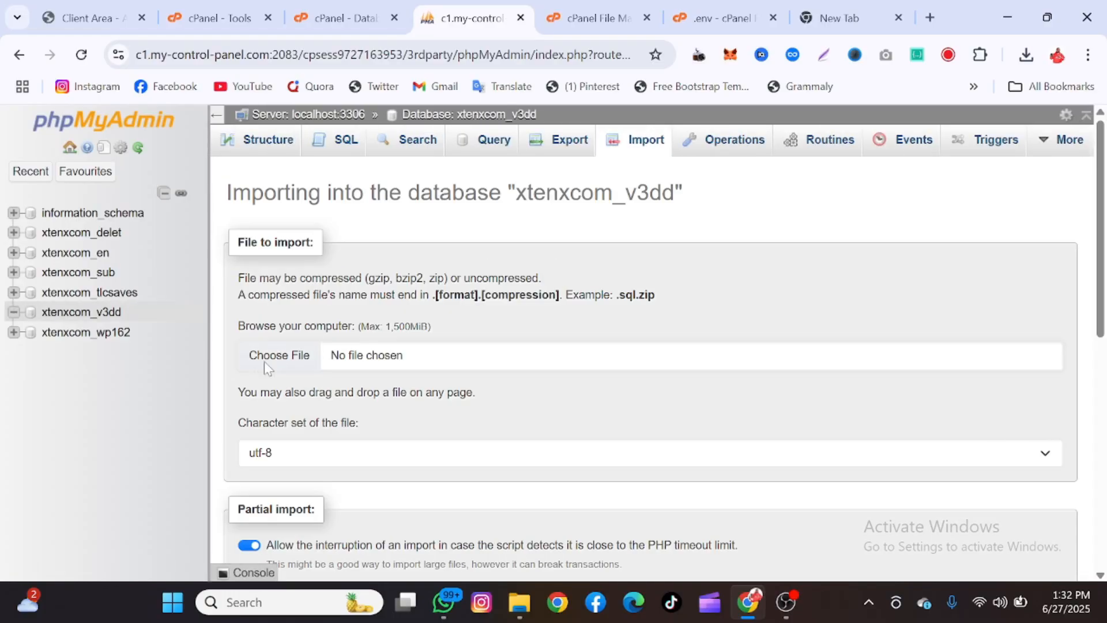
pyautogui.click(264, 361)
pyautogui.doubleClick(228, 184)
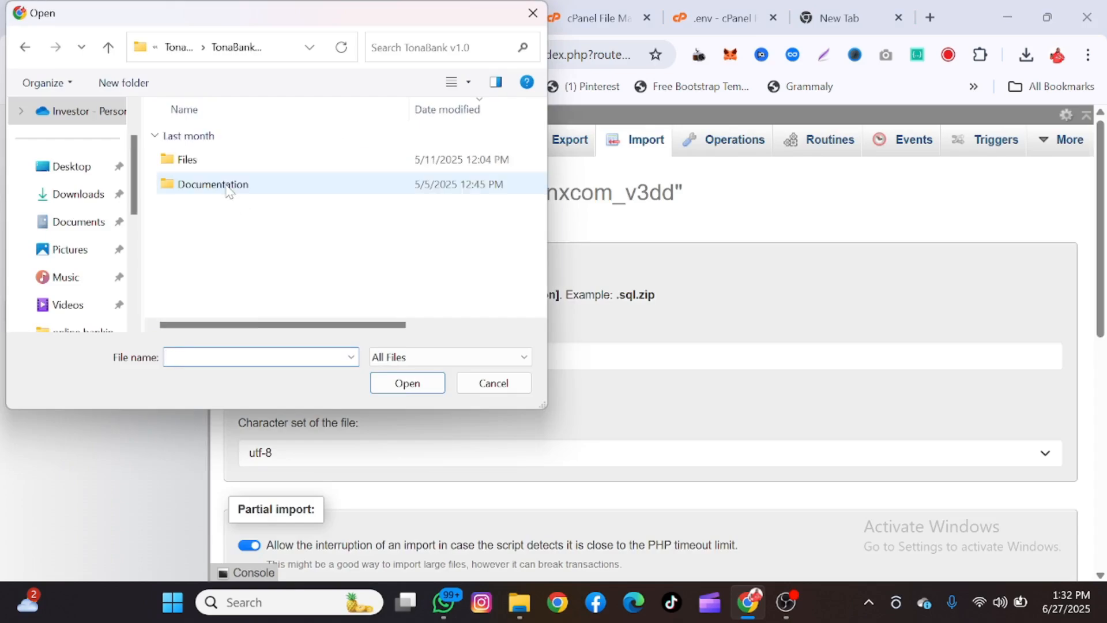
pyautogui.doubleClick(191, 159)
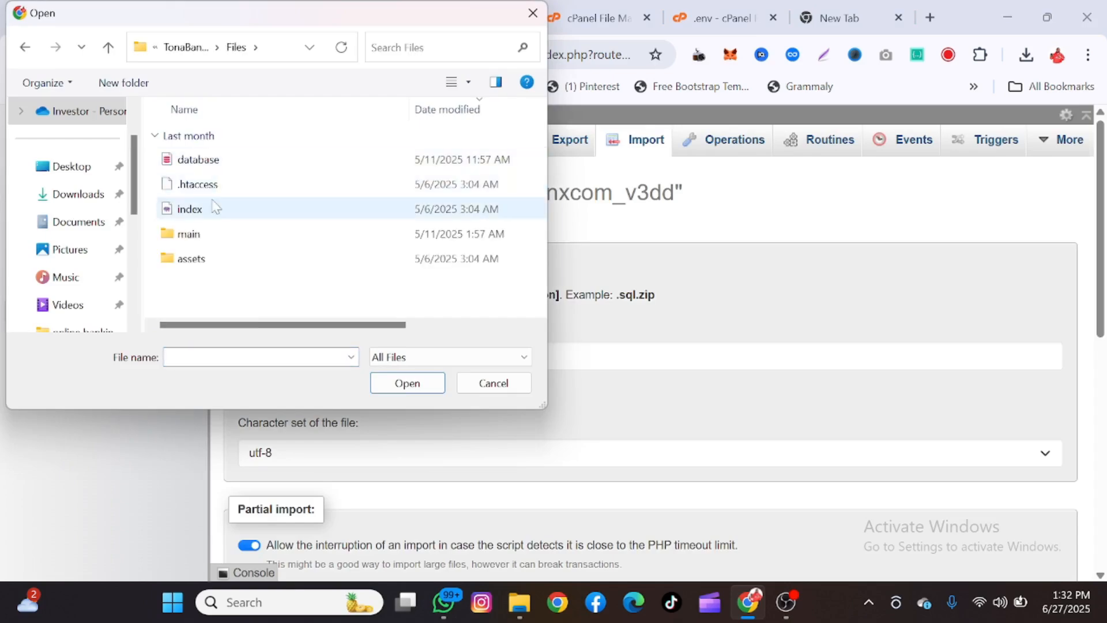
pyautogui.click(217, 163)
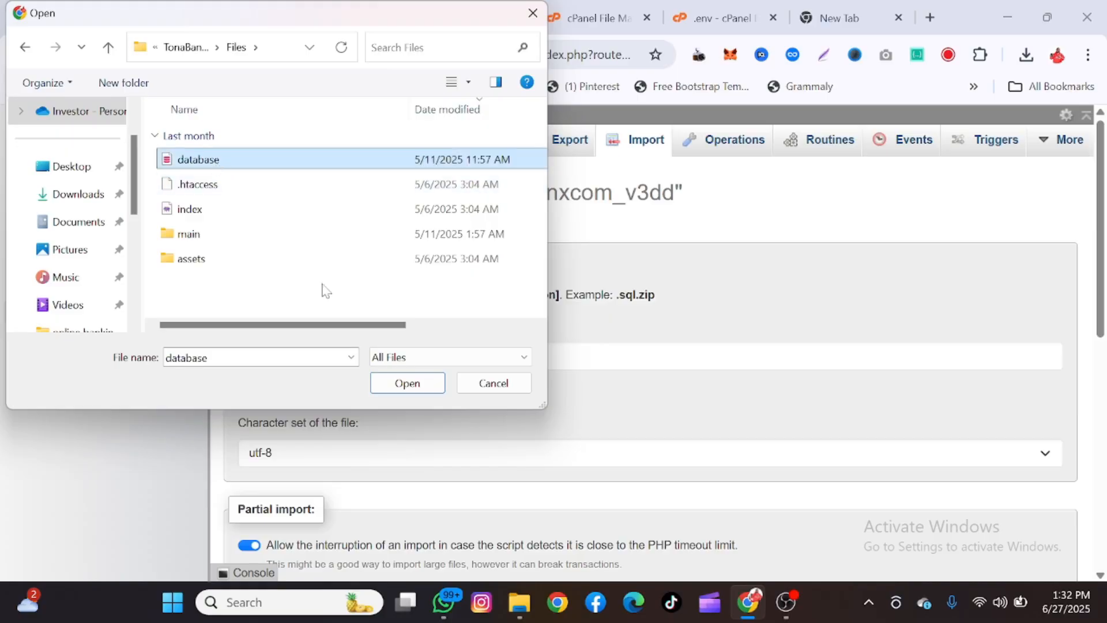
pyautogui.click(407, 382)
pyautogui.scroll(-8, 392, 395)
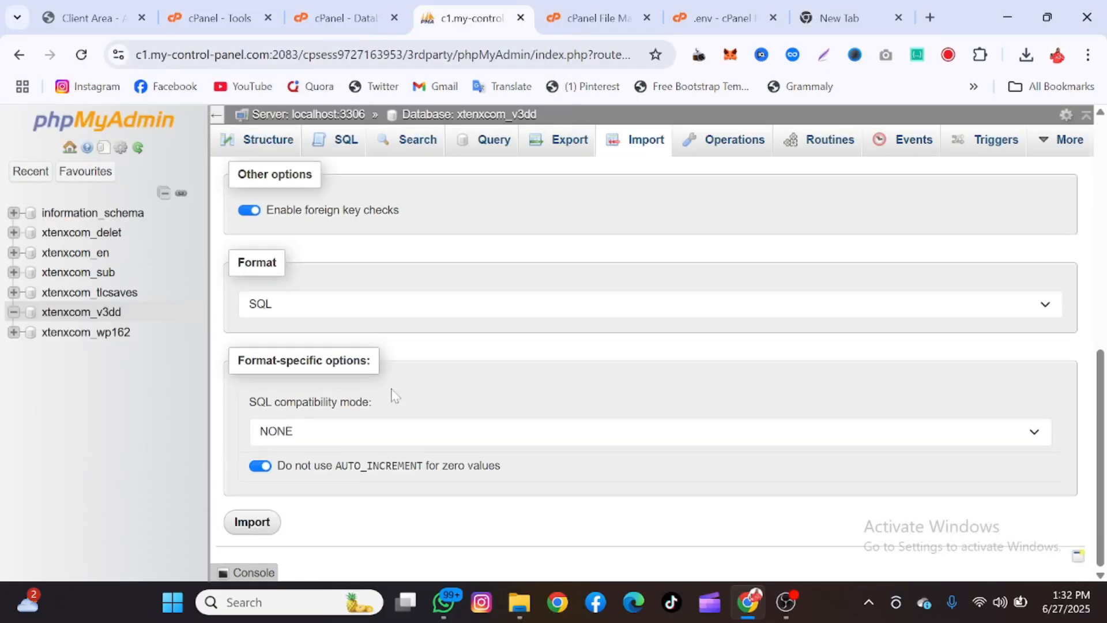
pyautogui.click(249, 526)
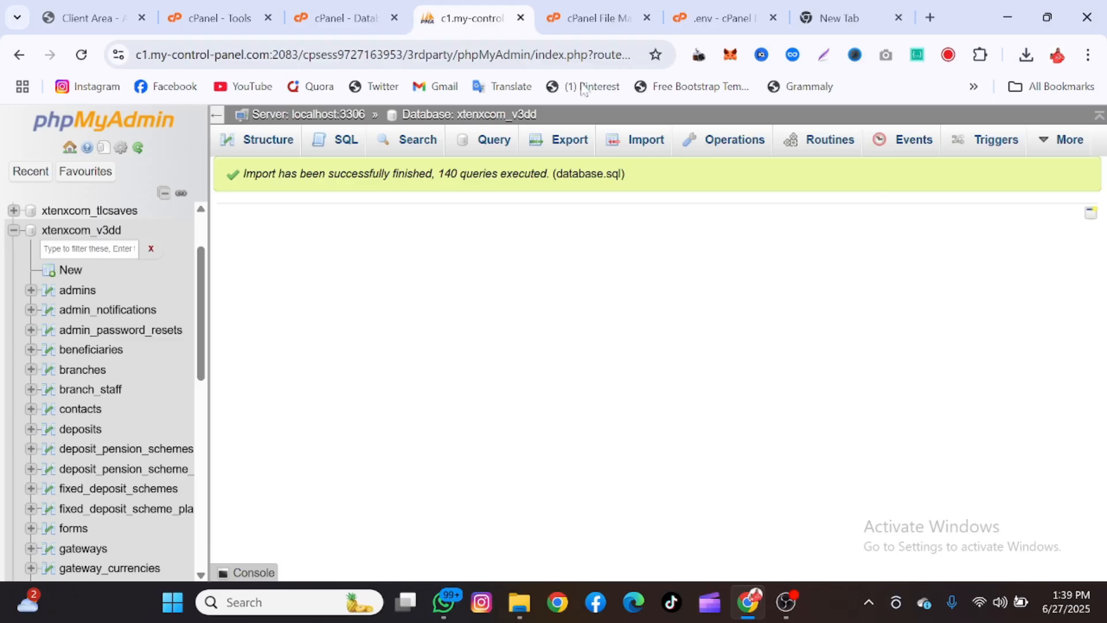
# Open 10xtenx.com in a new tab and highlight its Composer PHP >= 8.3.0 error
pyautogui.click(242, 17)
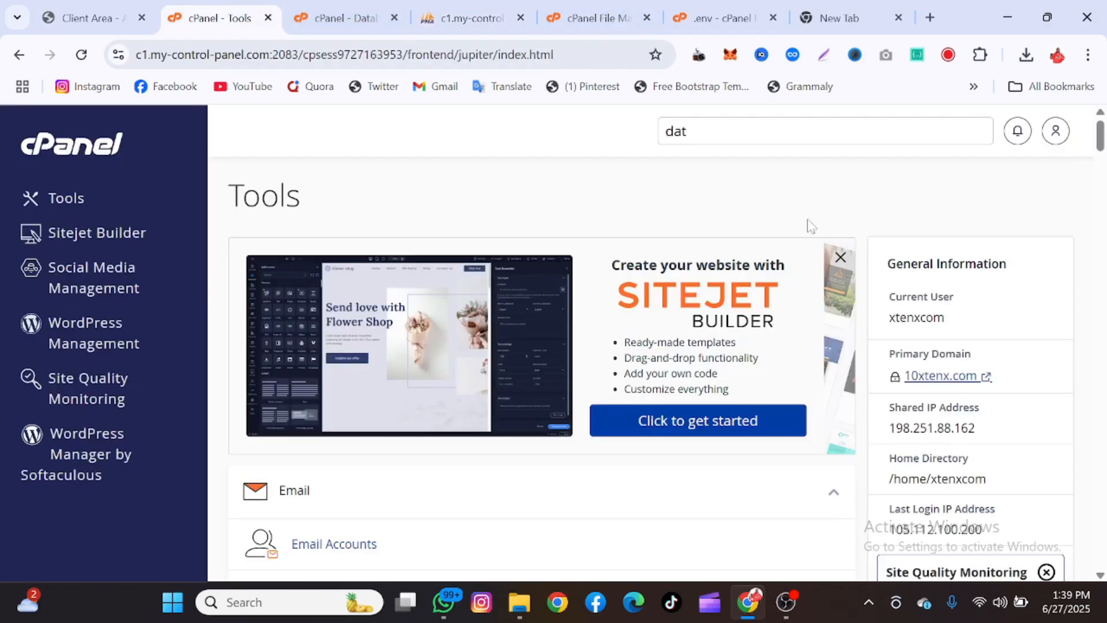
pyautogui.rightClick(922, 378)
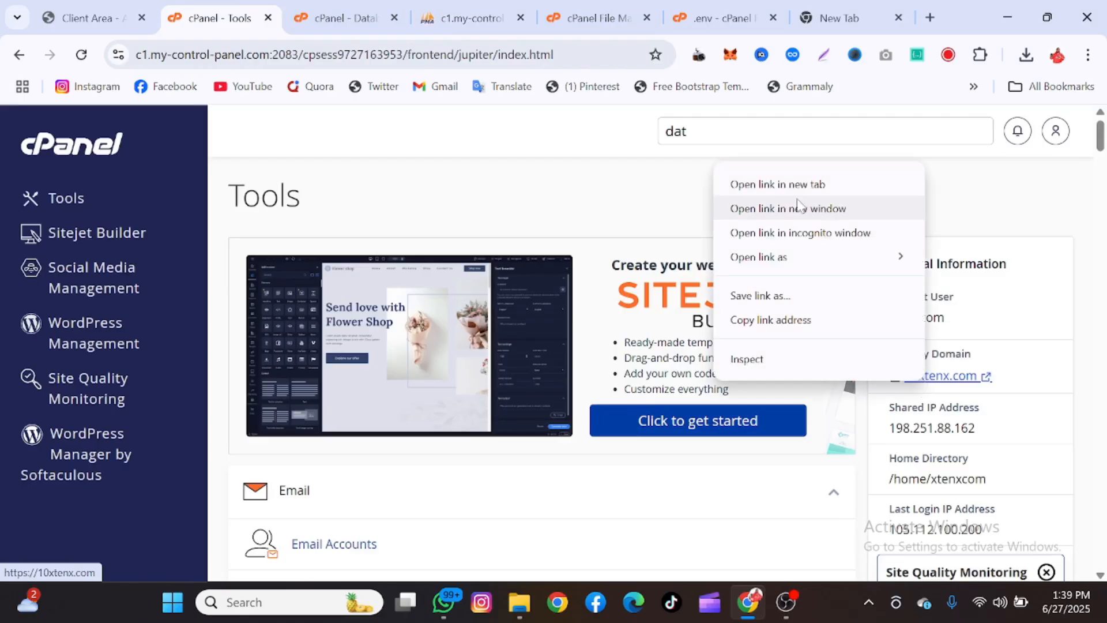
pyautogui.click(778, 184)
pyautogui.click(305, 18)
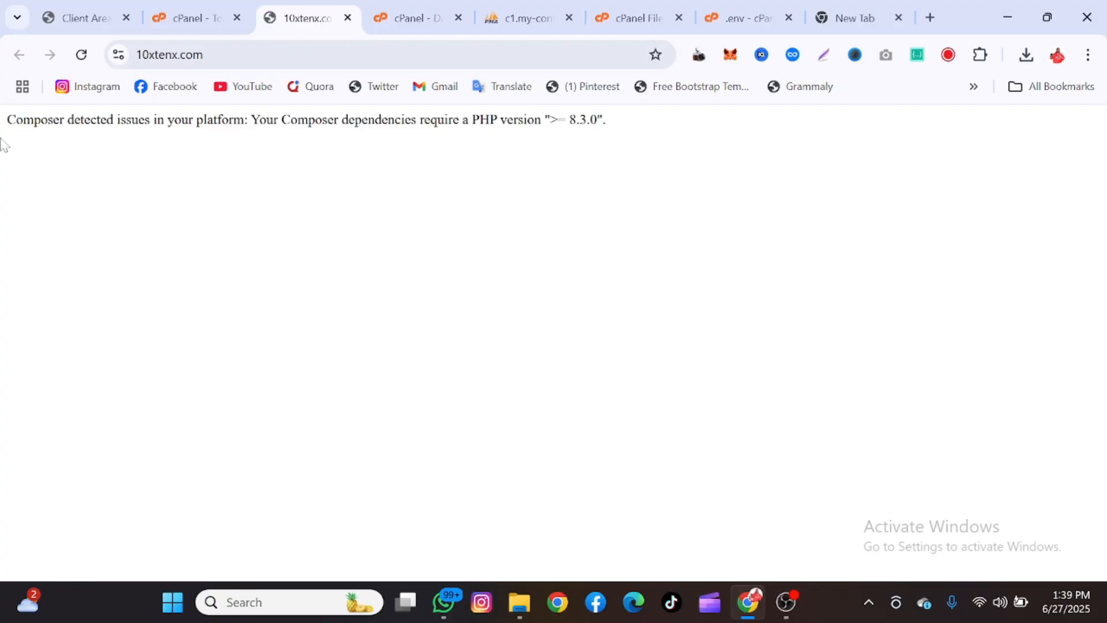
pyautogui.moveTo(7, 119); pyautogui.dragTo(578, 119)
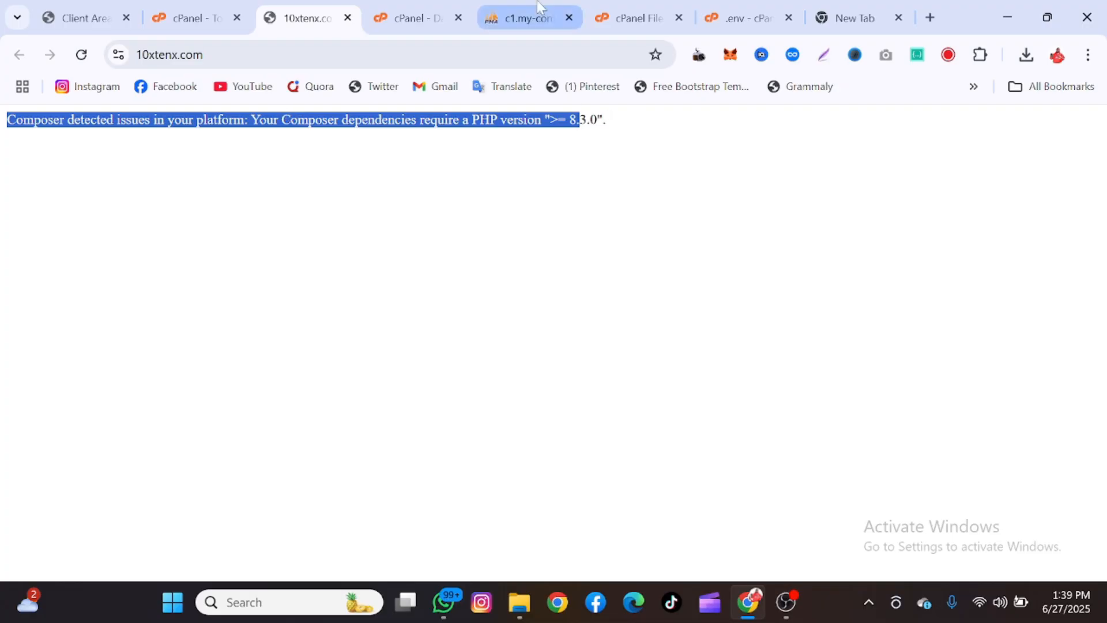
pyautogui.moveTo(419, 7); pyautogui.dragTo(448, 39)
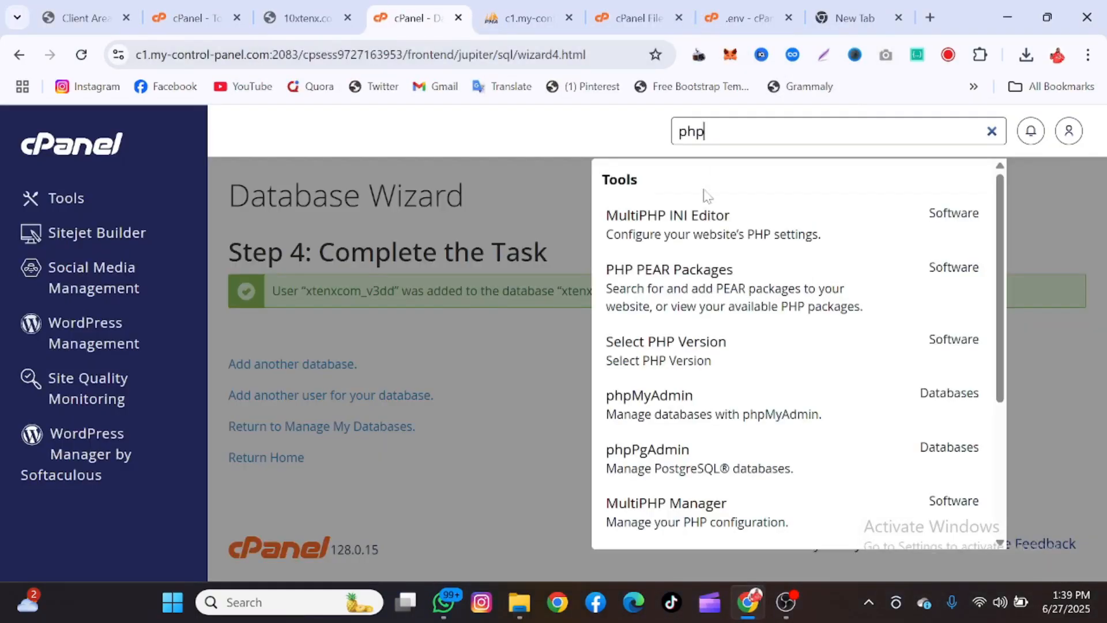
# Select PHP 8.3 in cPanel's Select PHP Version tool and apply it
pyautogui.click(682, 373)
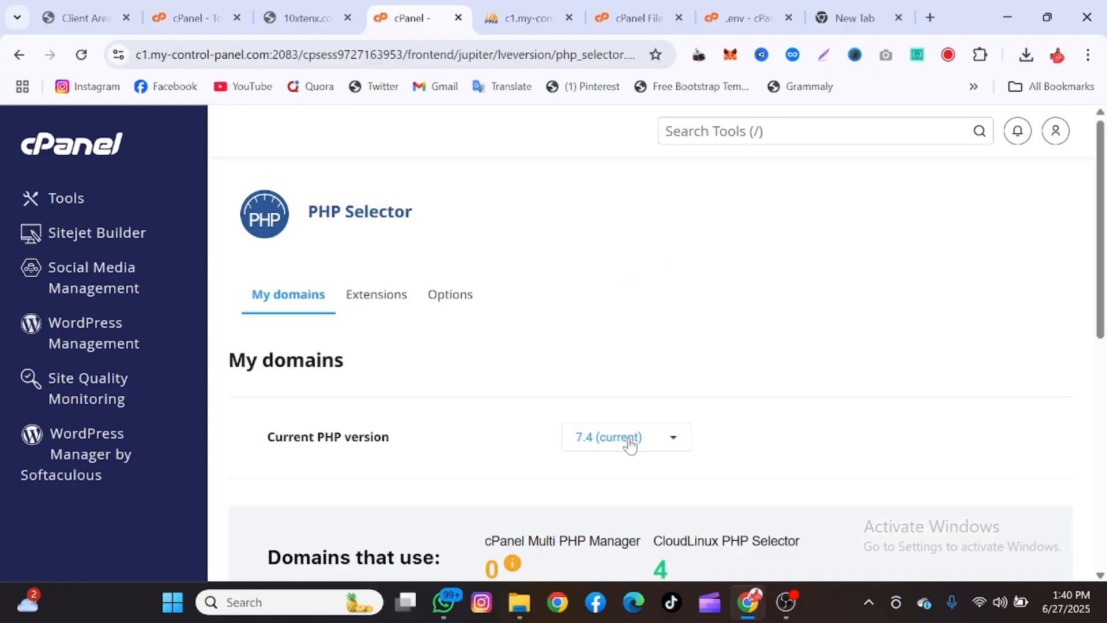
pyautogui.click(630, 444)
pyautogui.scroll(-5, 630, 444)
pyautogui.click(649, 477)
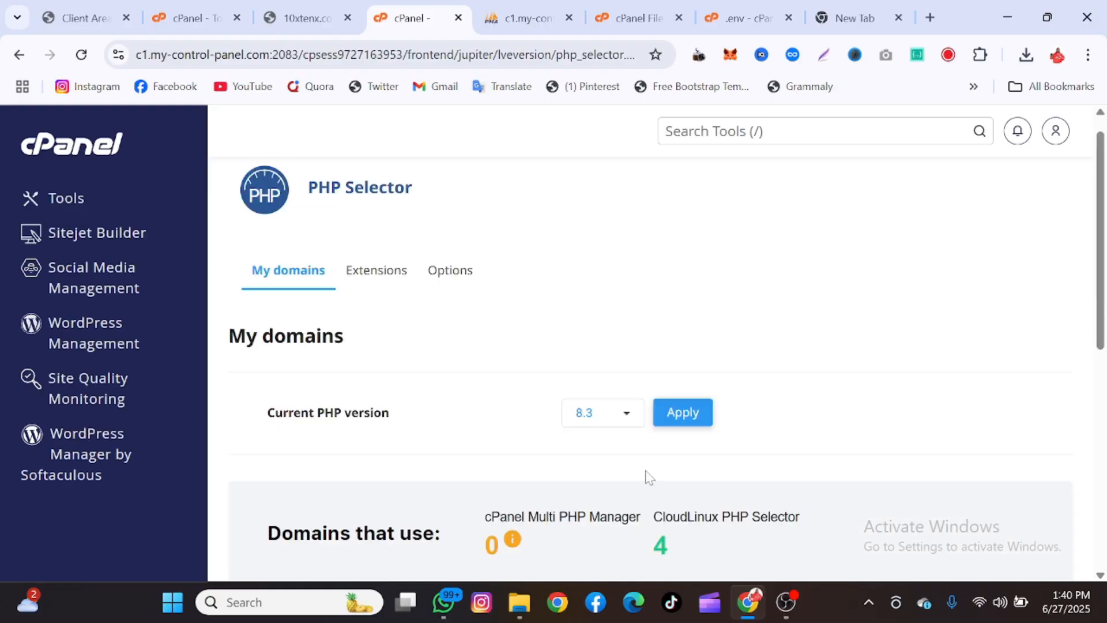
pyautogui.click(683, 413)
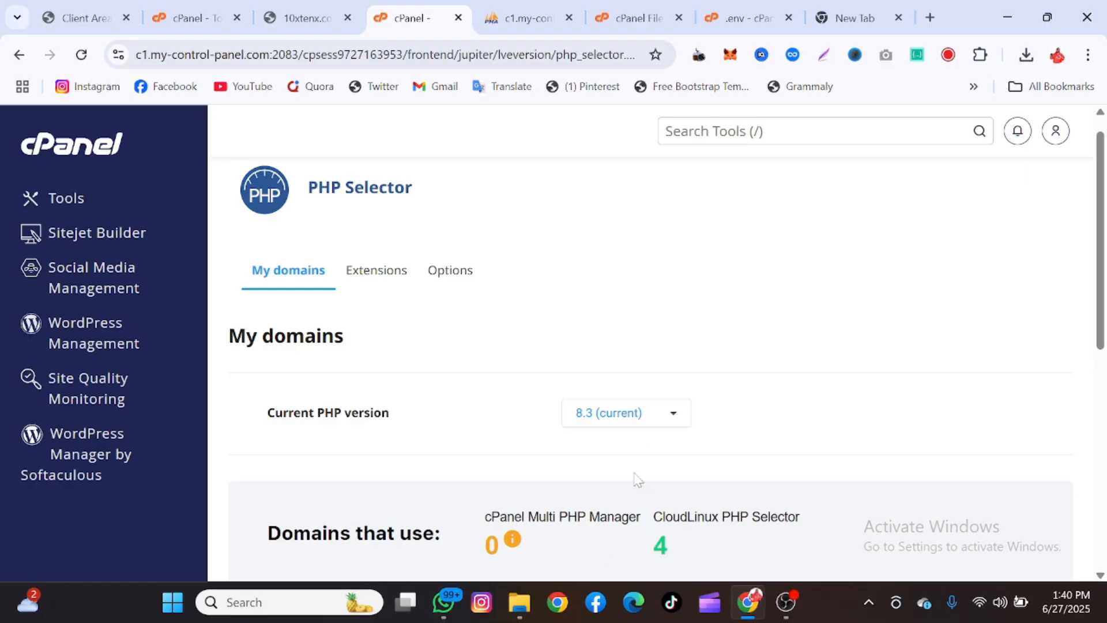
# Reload the live TonaBank site to check the fix and accept its cookie notice
pyautogui.click(276, 7)
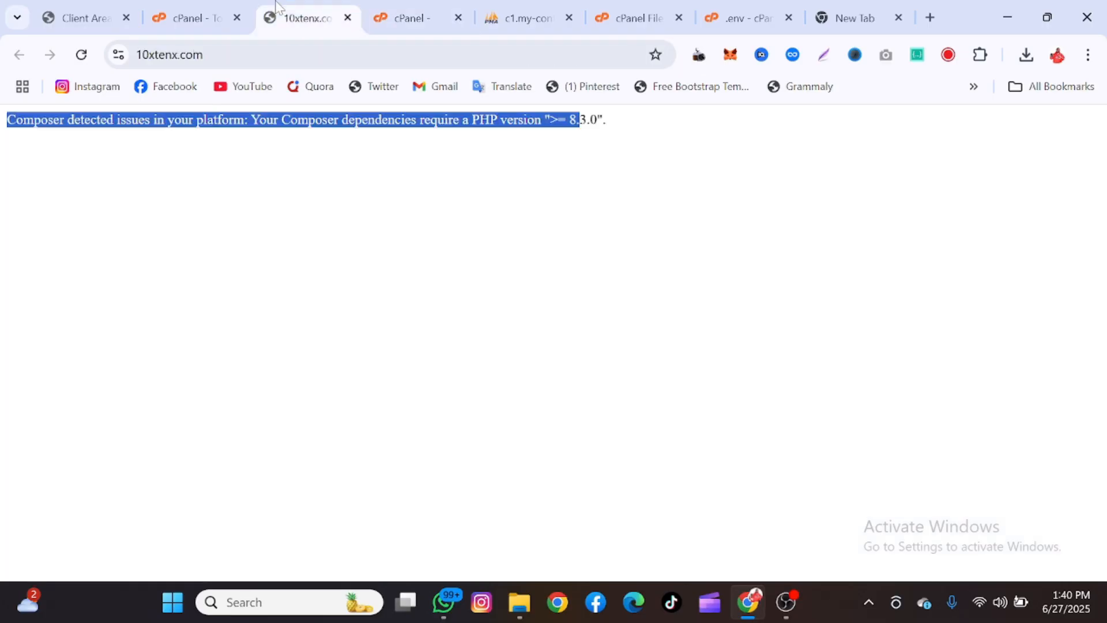
pyautogui.click(82, 54)
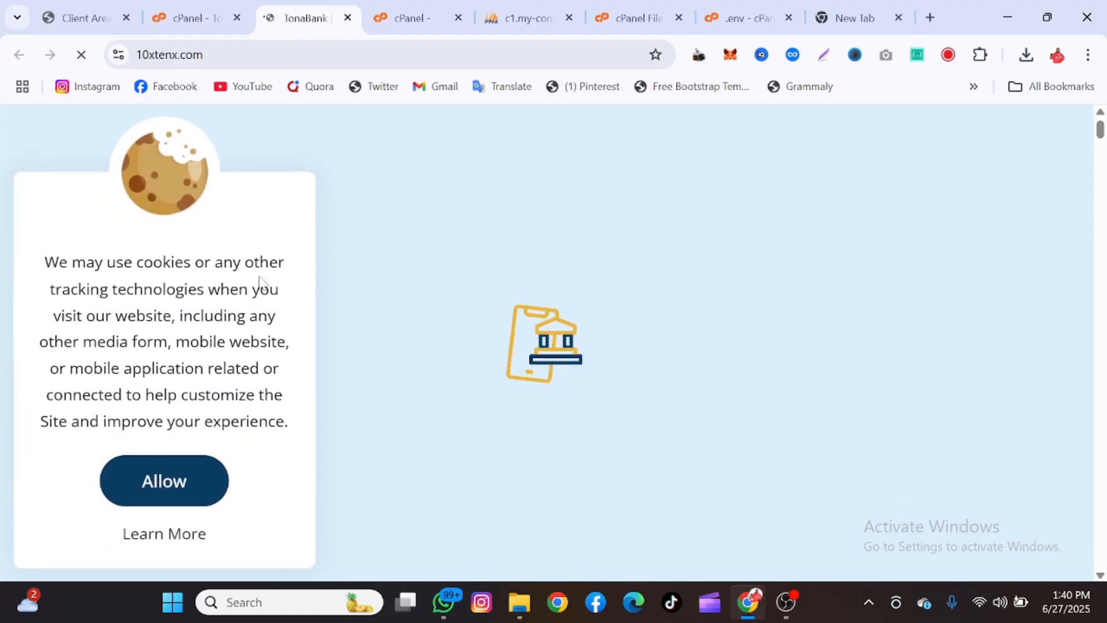
pyautogui.click(156, 490)
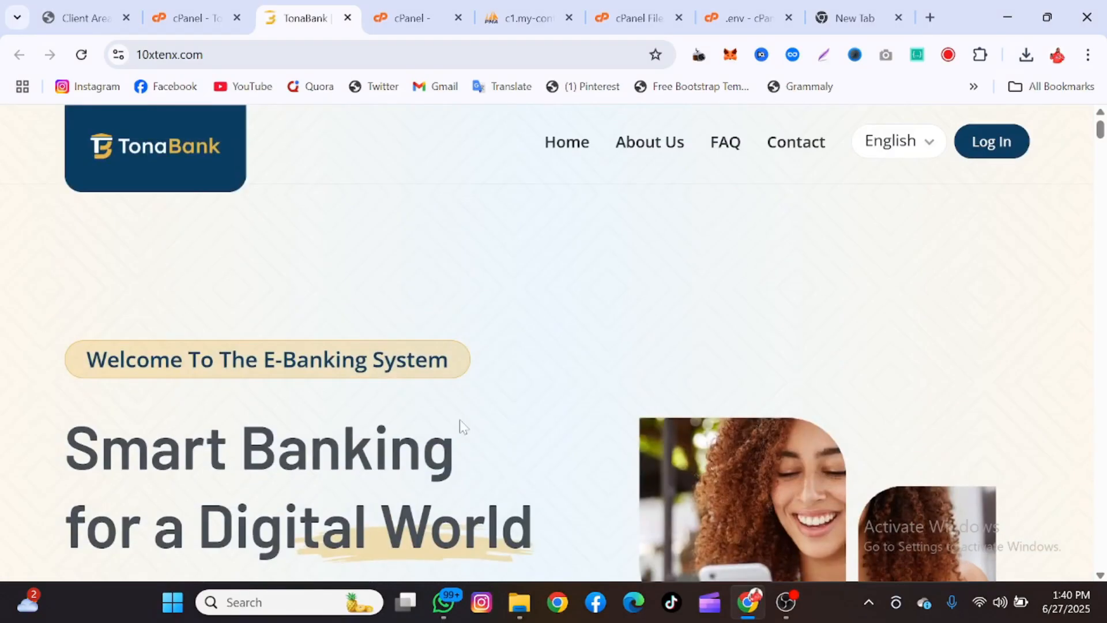
# Scroll through the TonaBank homepage sections down to the footer and back
pyautogui.scroll(-10, 483, 323)
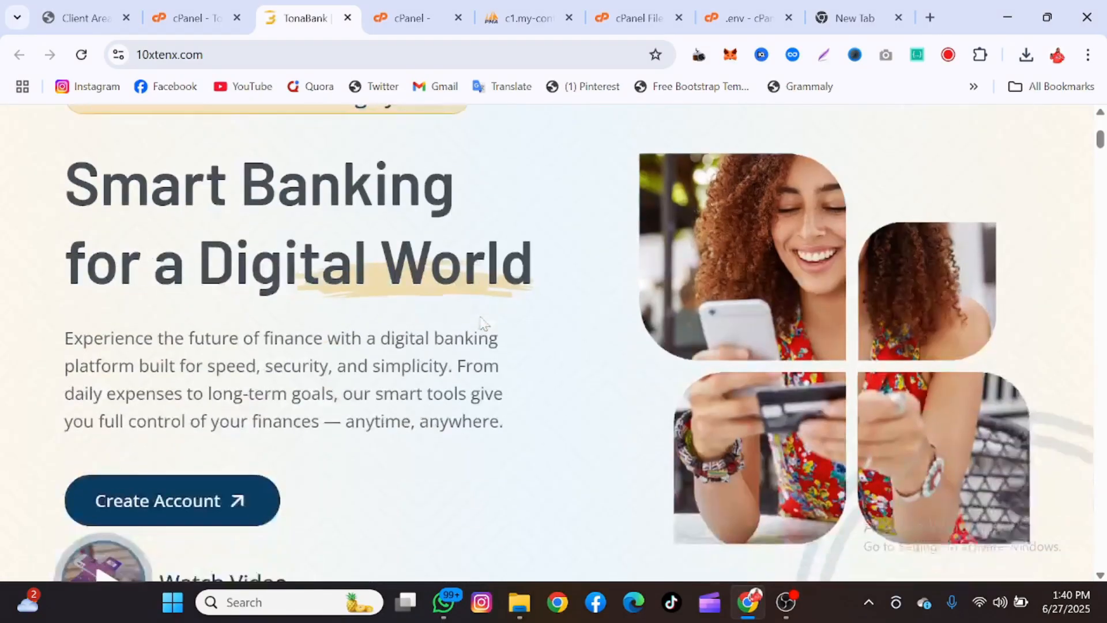
pyautogui.scroll(-10, 483, 323)
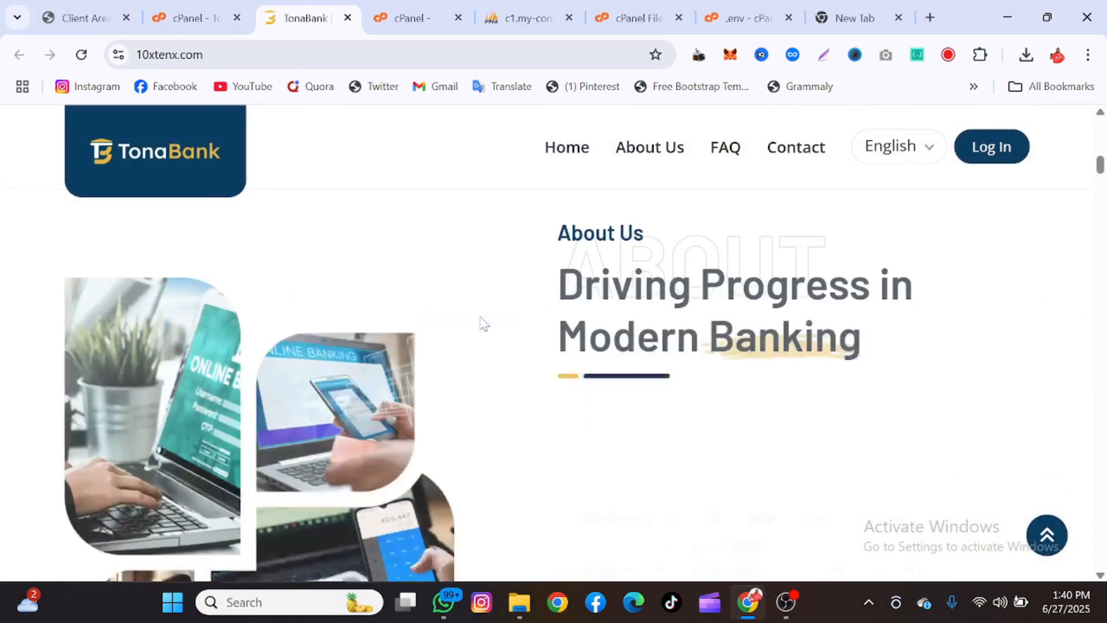
pyautogui.scroll(-10, 483, 323)
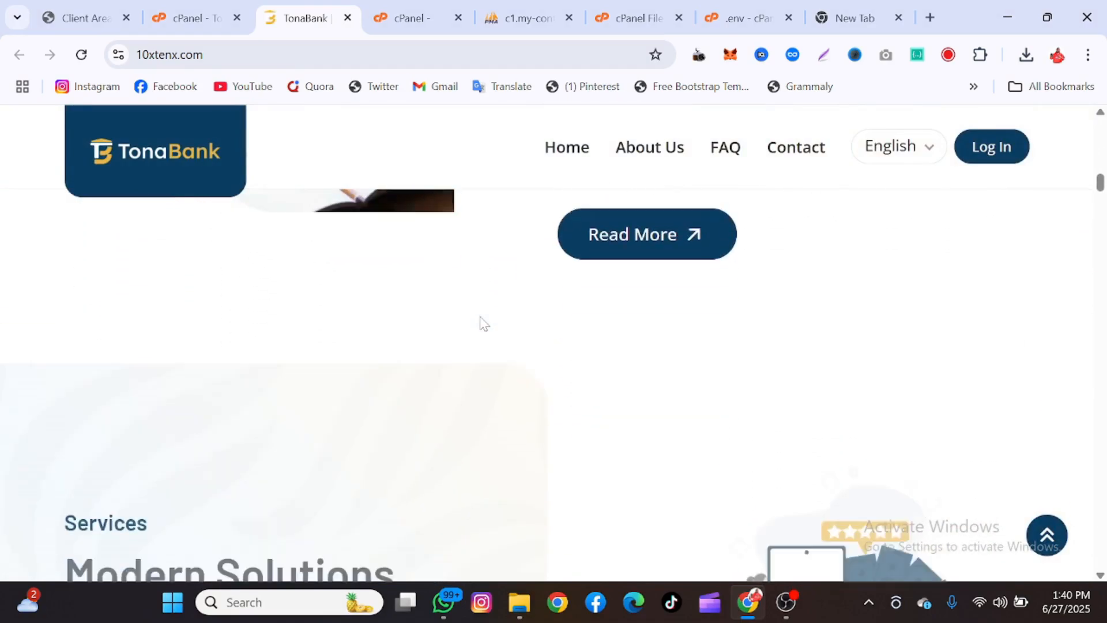
pyautogui.scroll(-10, 481, 324)
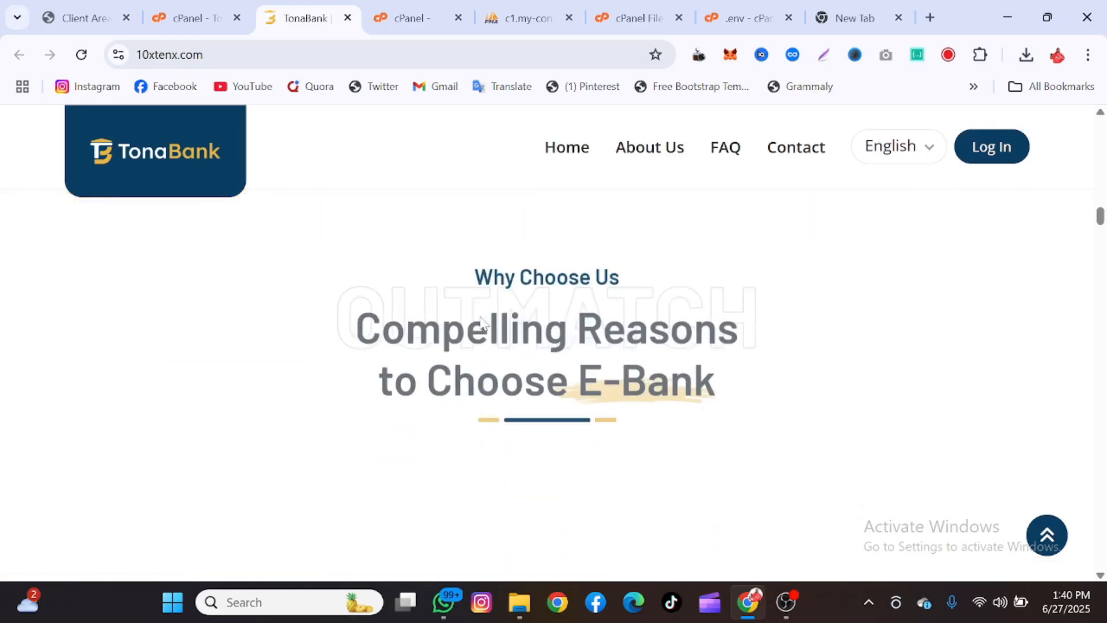
pyautogui.scroll(-8, 483, 323)
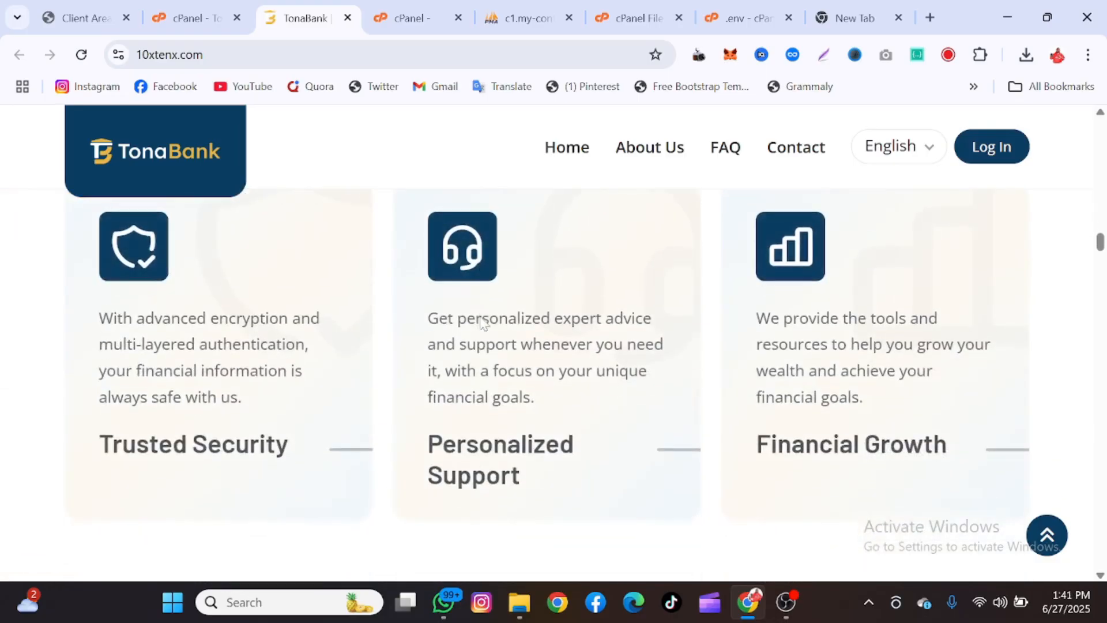
pyautogui.scroll(-9, 483, 323)
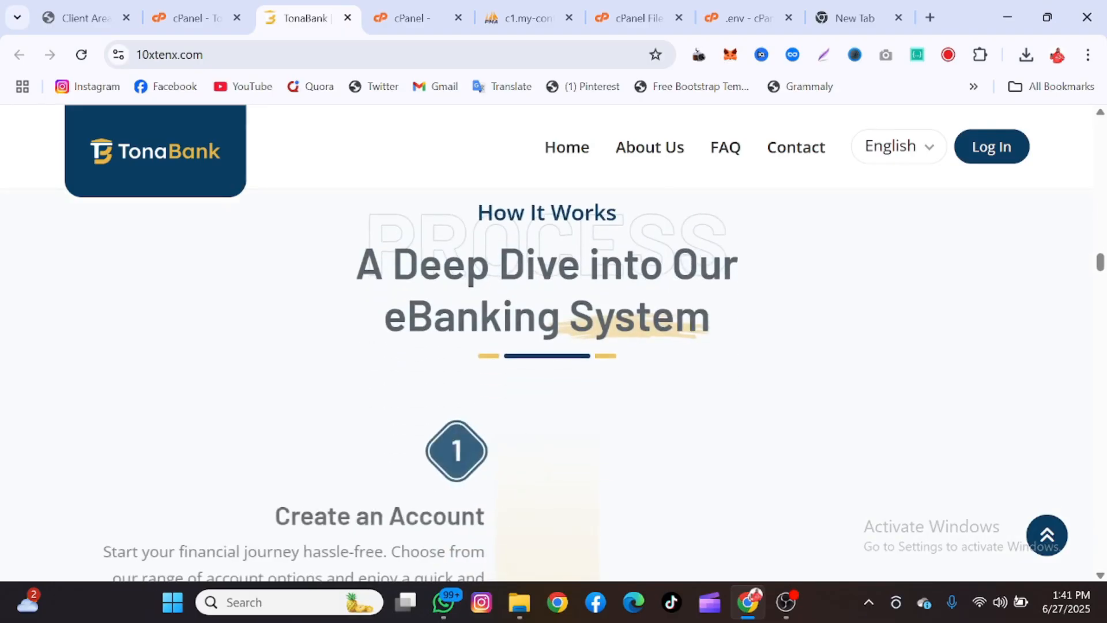
pyautogui.scroll(-8, 483, 323)
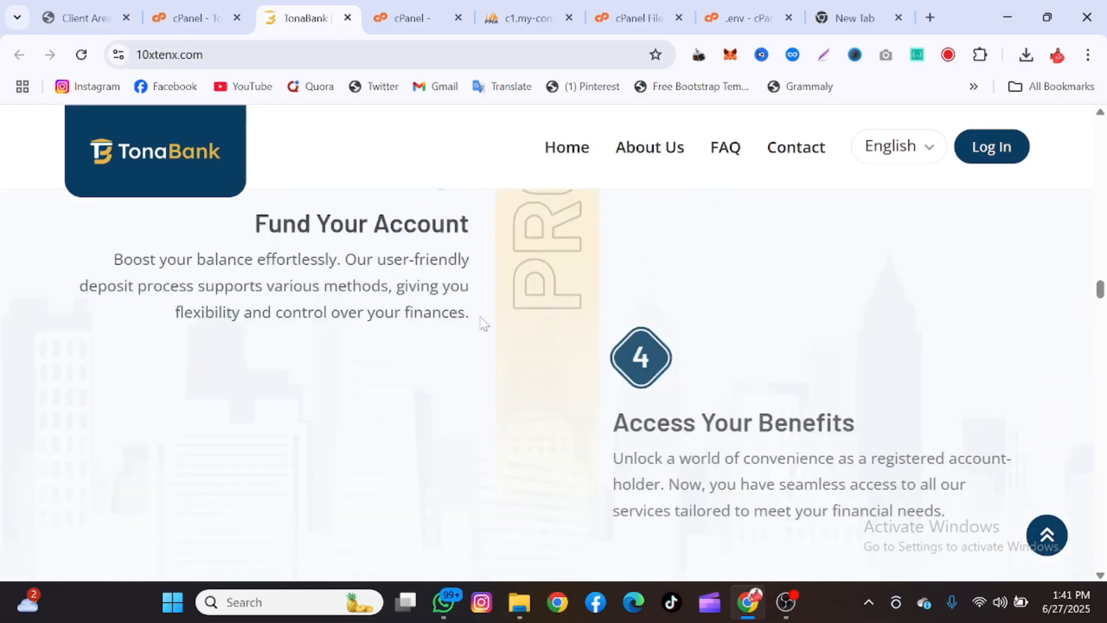
pyautogui.scroll(-8, 483, 323)
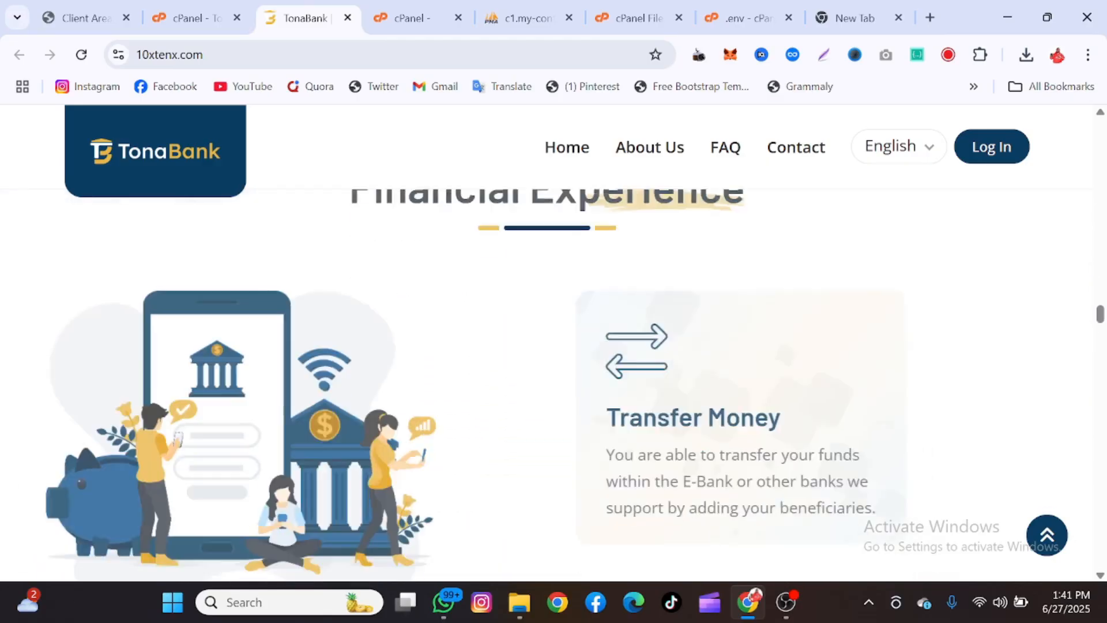
pyautogui.scroll(-8, 483, 322)
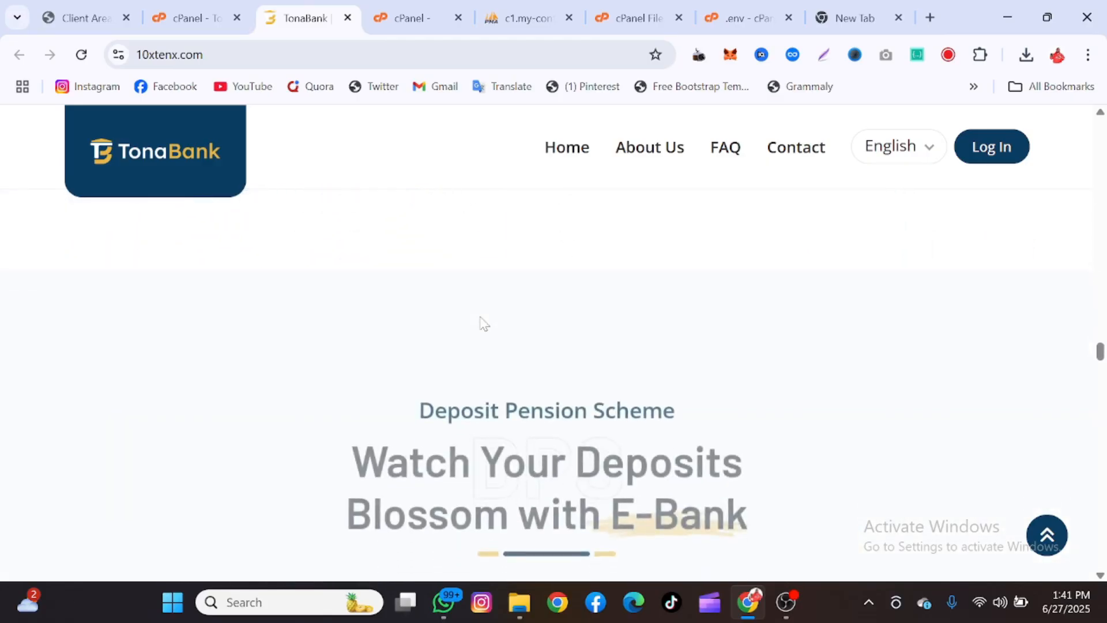
pyautogui.scroll(-8, 483, 323)
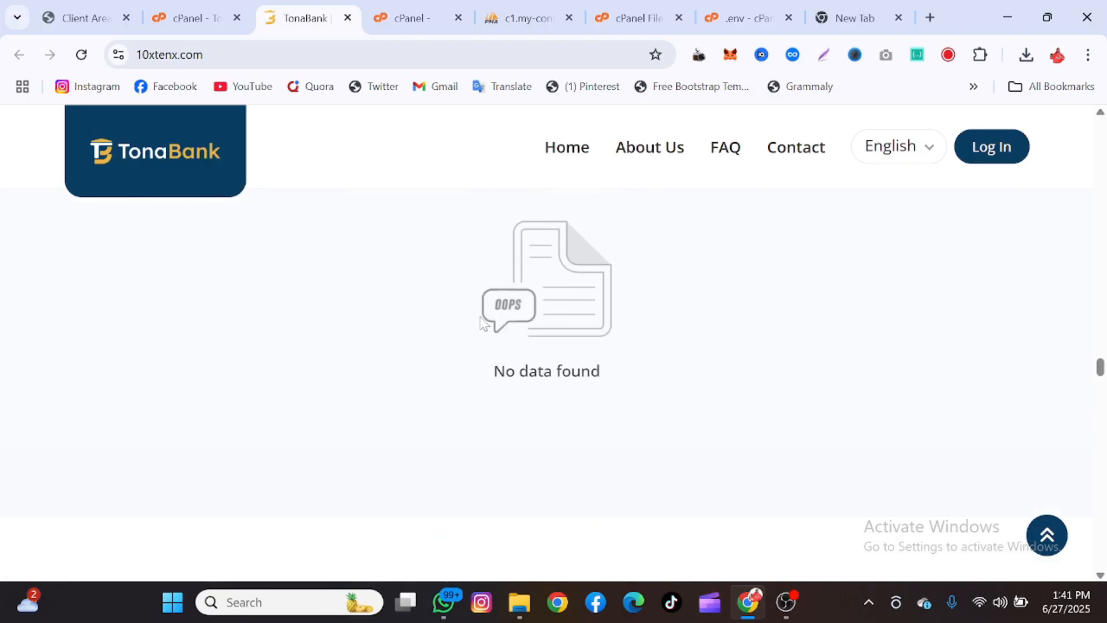
pyautogui.scroll(-8, 483, 322)
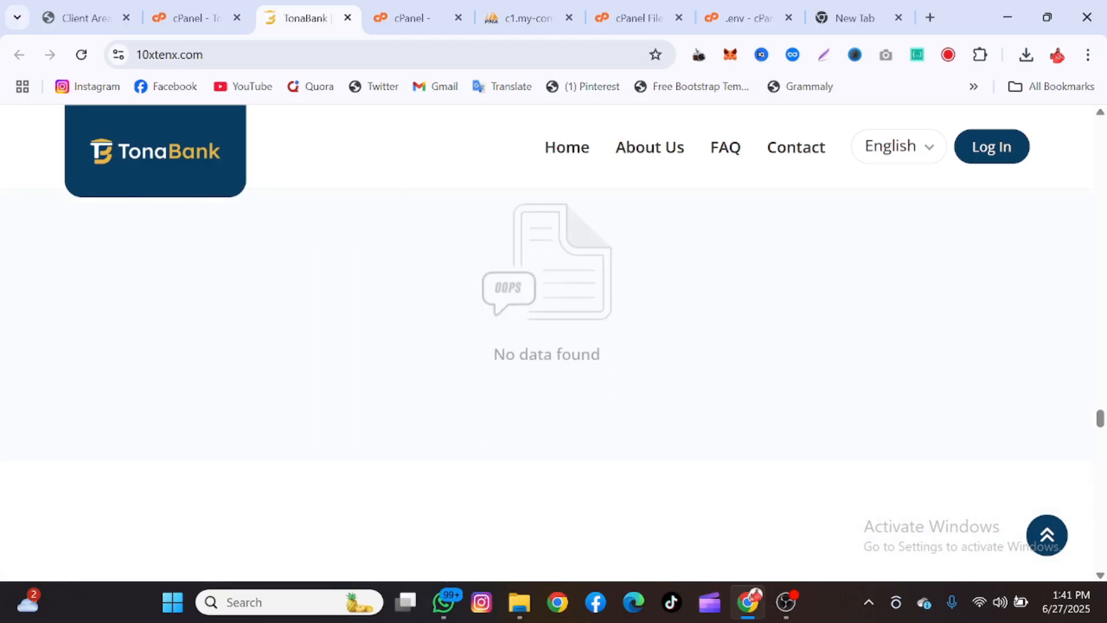
pyautogui.scroll(-10, 483, 322)
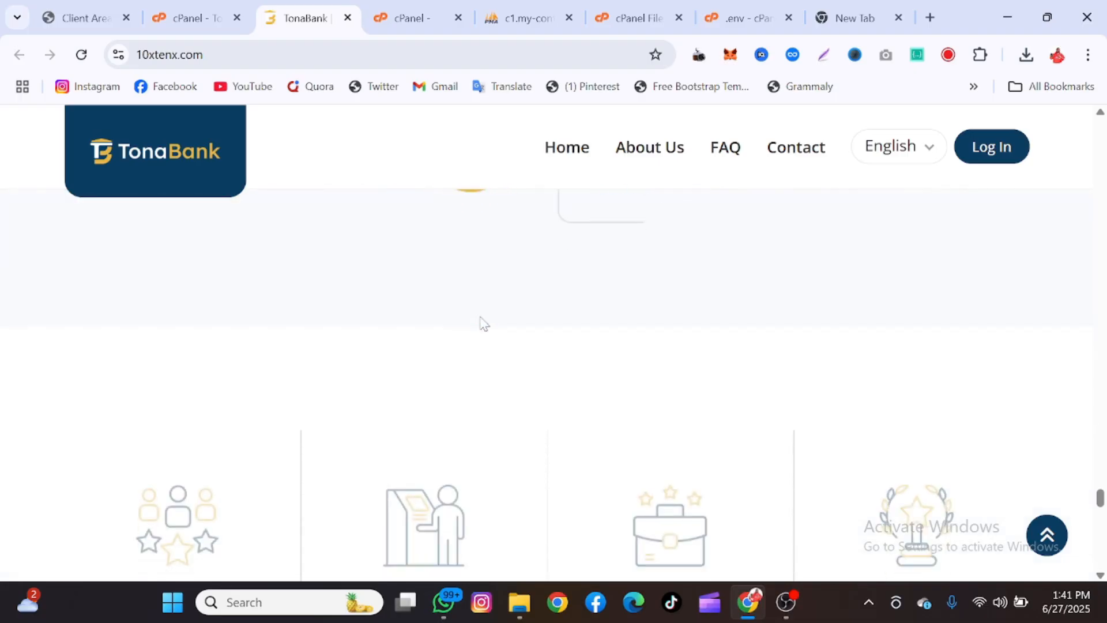
pyautogui.scroll(20, 480, 317)
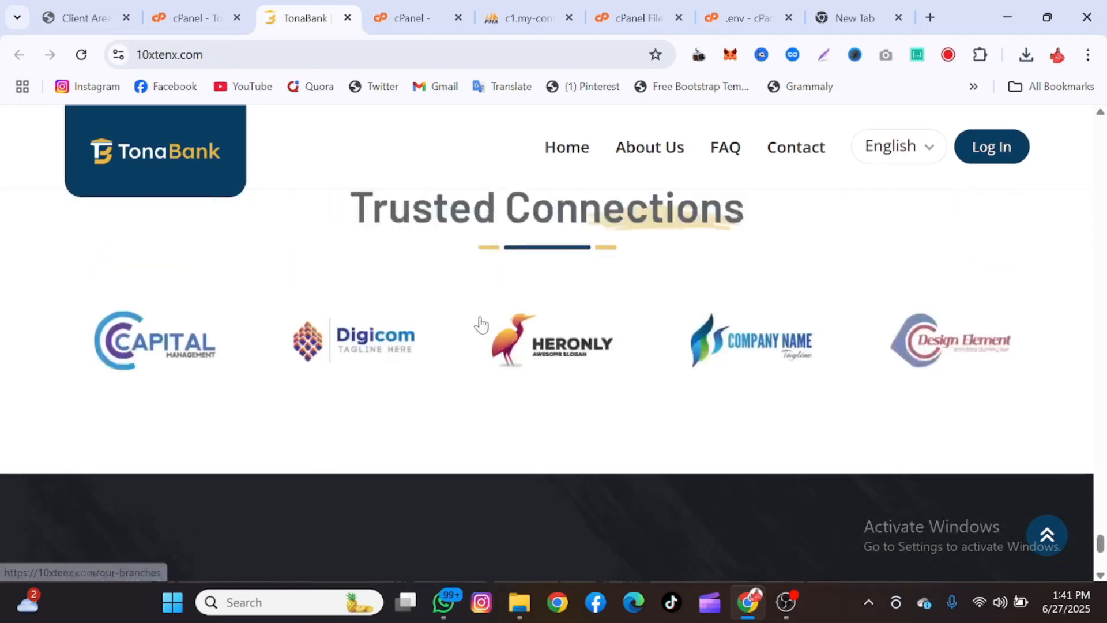
pyautogui.scroll(15, 482, 321)
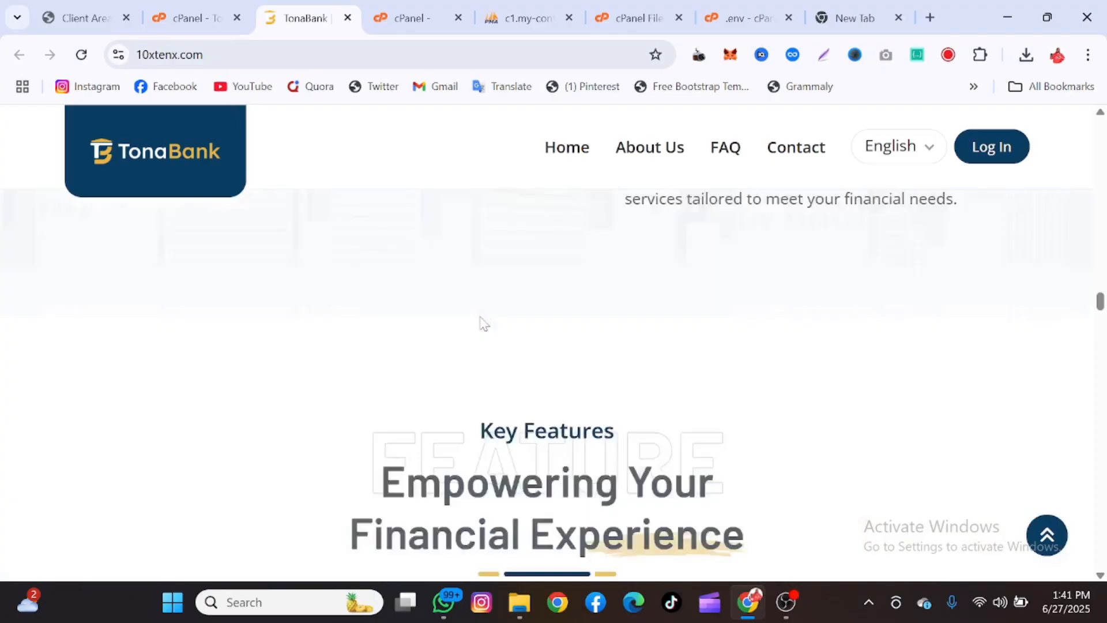
pyautogui.scroll(2, 843, 166)
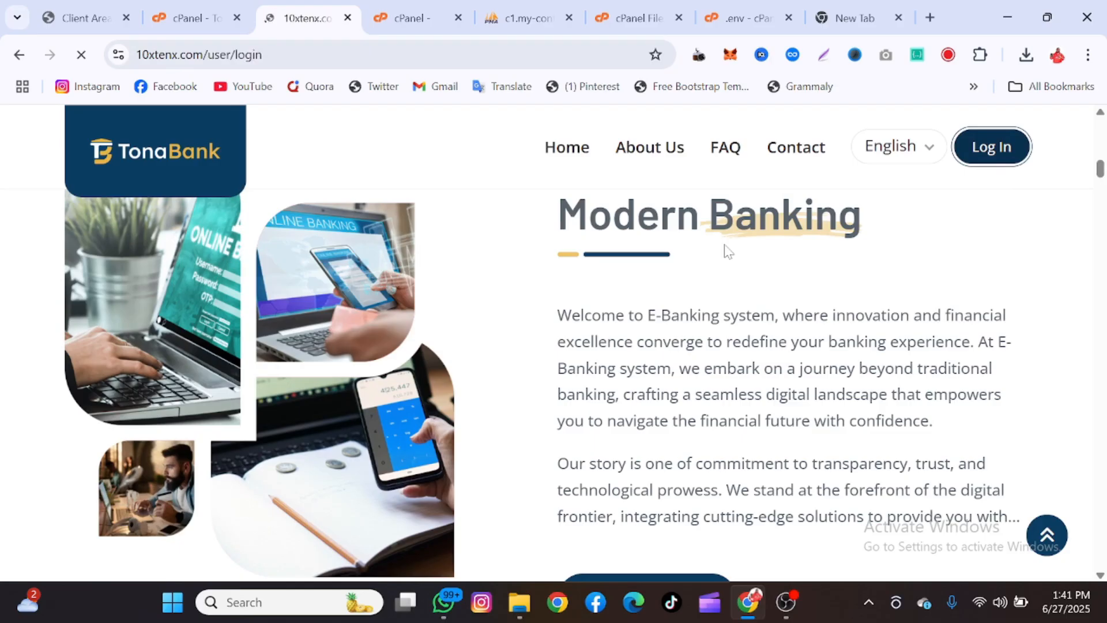
pyautogui.scroll(-1, 524, 420)
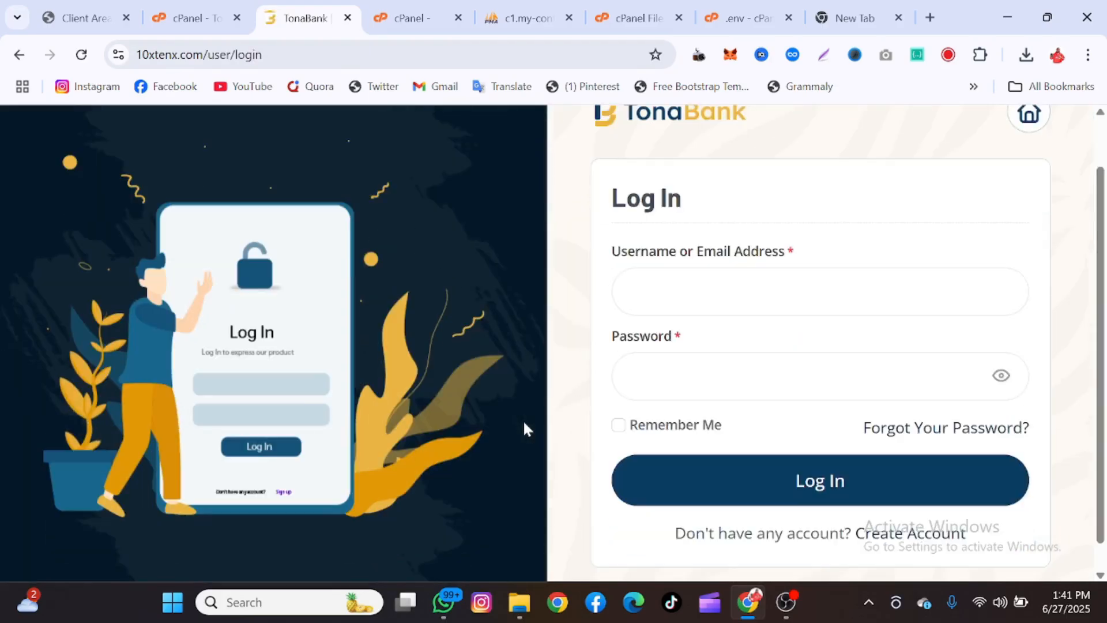
# Open the Create Account form and autofill the first name, last name and e-mail, correcting the first name
pyautogui.click(899, 549)
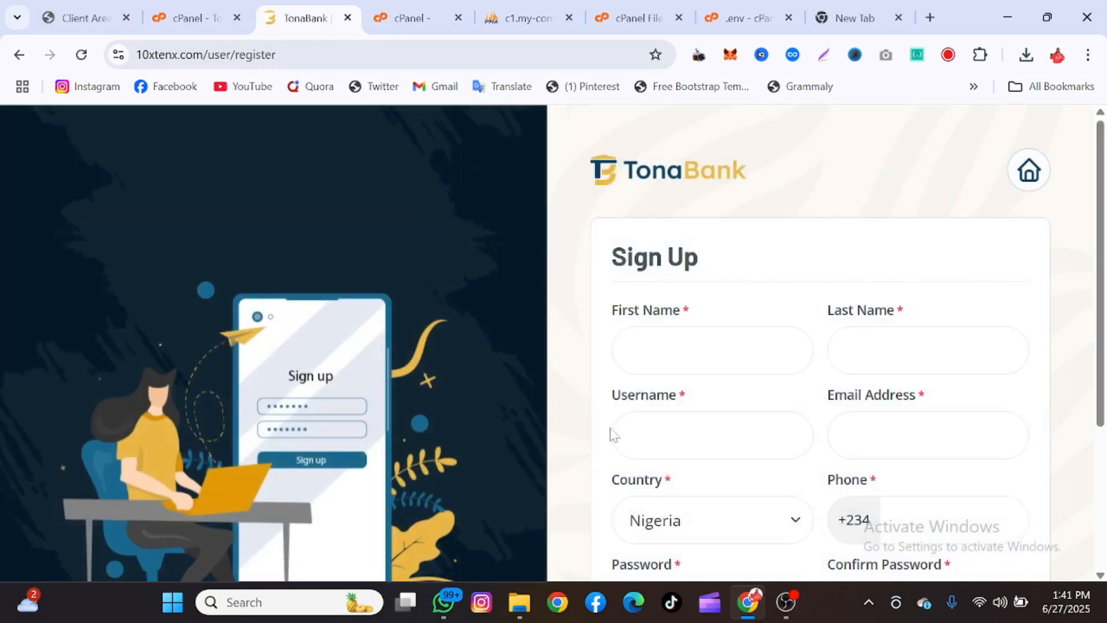
pyautogui.click(715, 357)
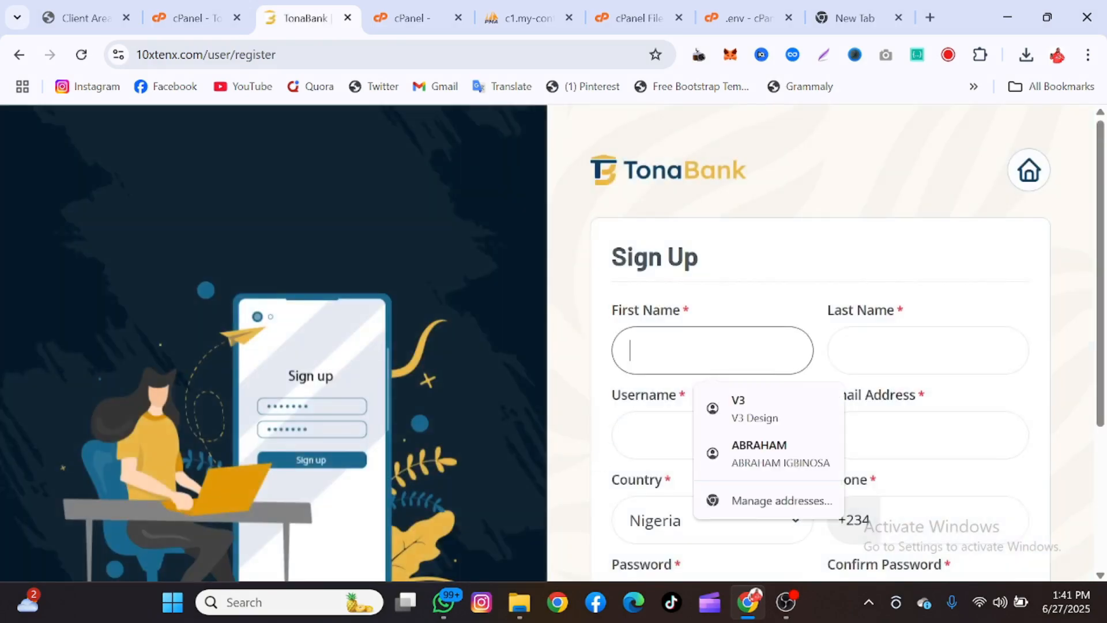
pyautogui.click(738, 404)
pyautogui.press('BackSpace')
pyautogui.write('ic')
pyautogui.scroll(-1, 738, 403)
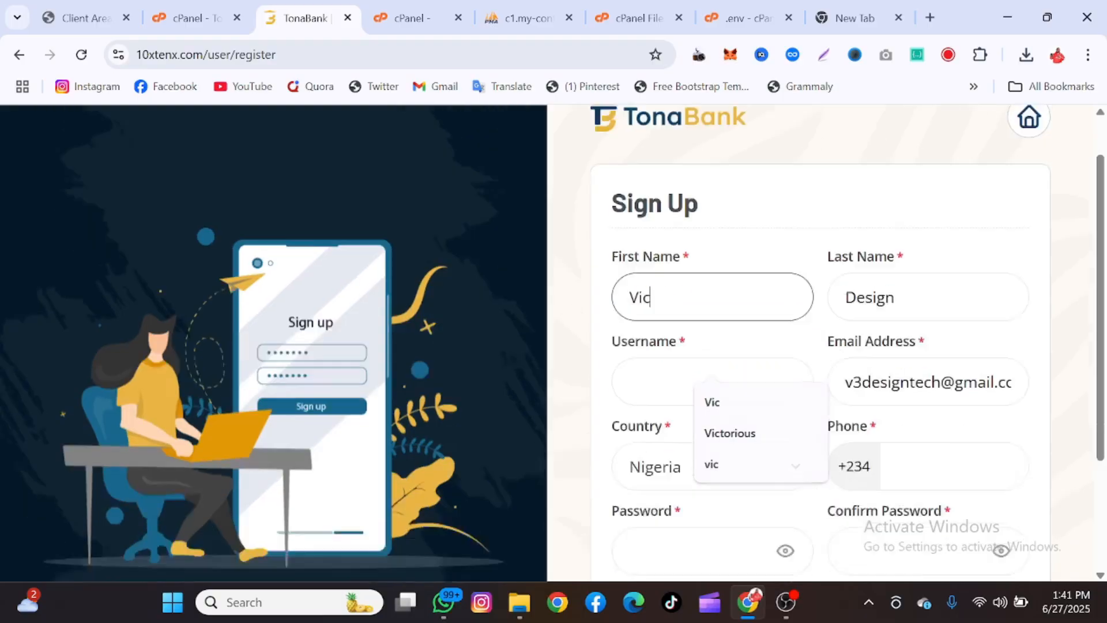
pyautogui.scroll(-2, 554, 343)
# Enter the username, phone number and matching account password, then submit the sign-up form
pyautogui.click(713, 286)
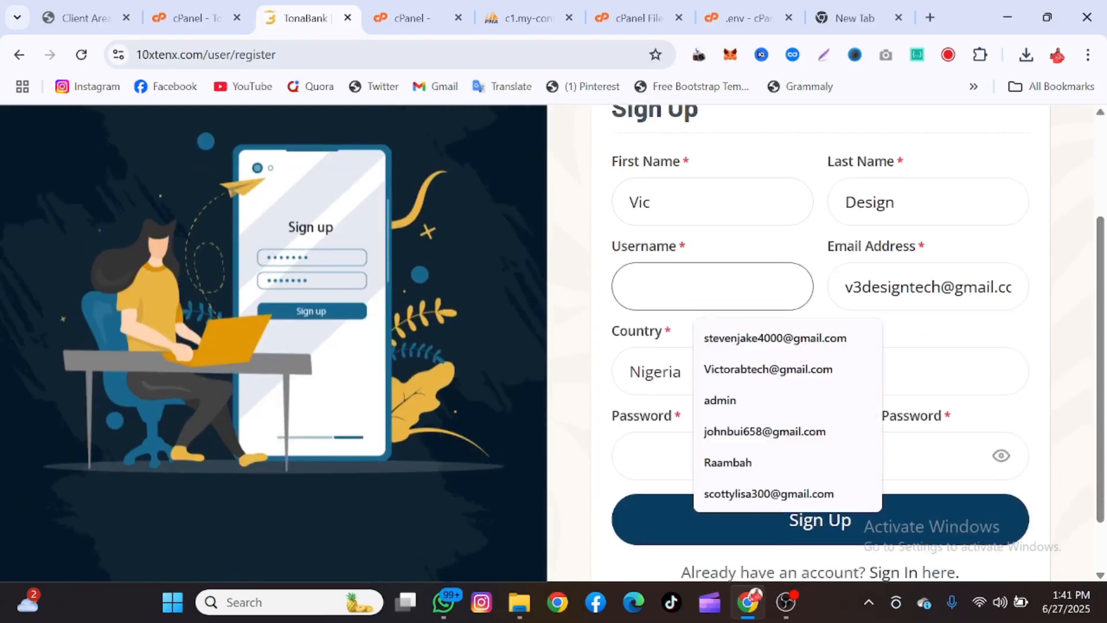
pyautogui.write('victor')
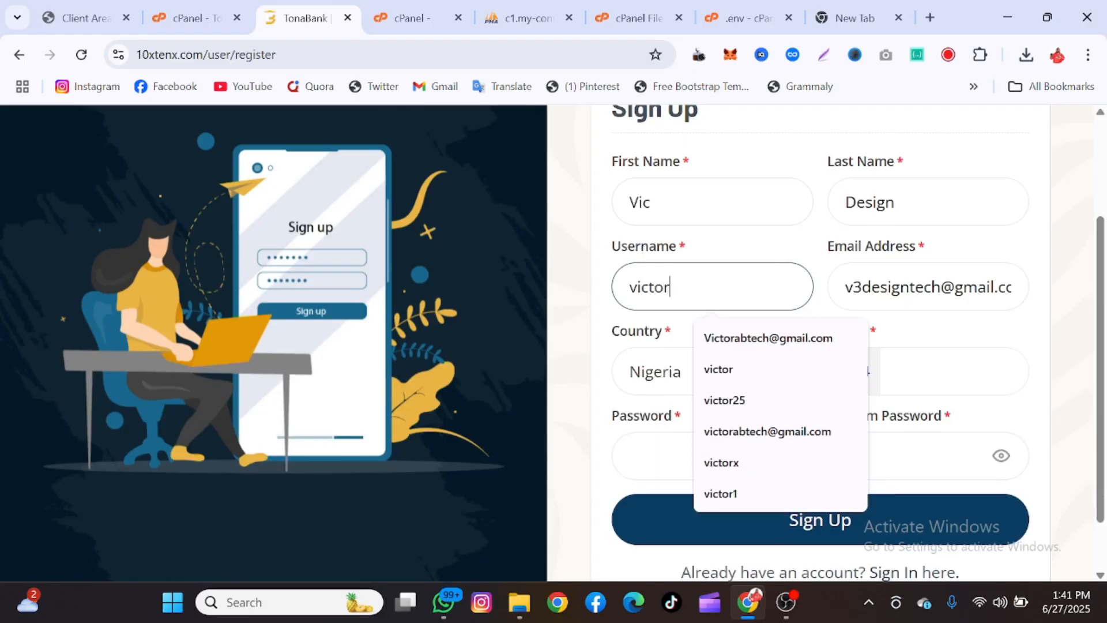
pyautogui.click(586, 305)
pyautogui.scroll(-1, 586, 305)
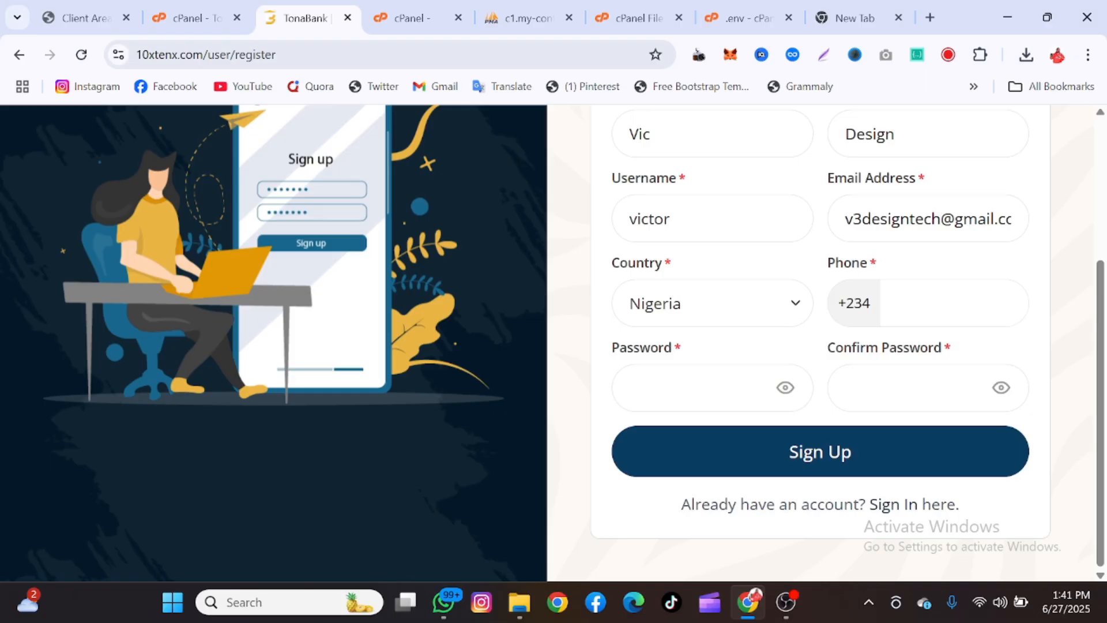
pyautogui.click(954, 303)
pyautogui.click(1021, 354)
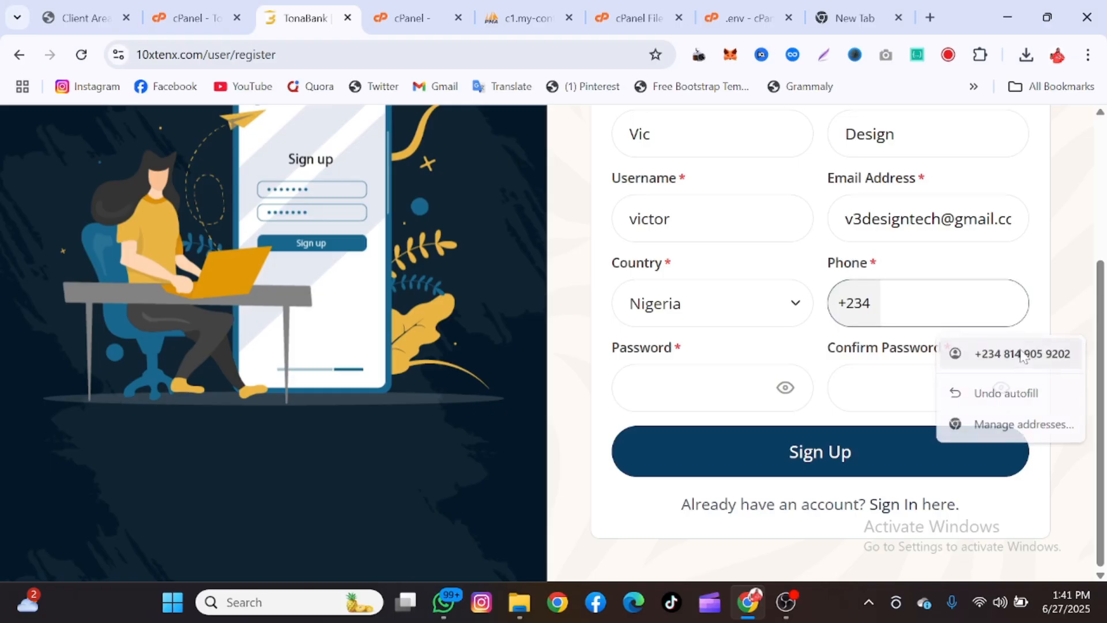
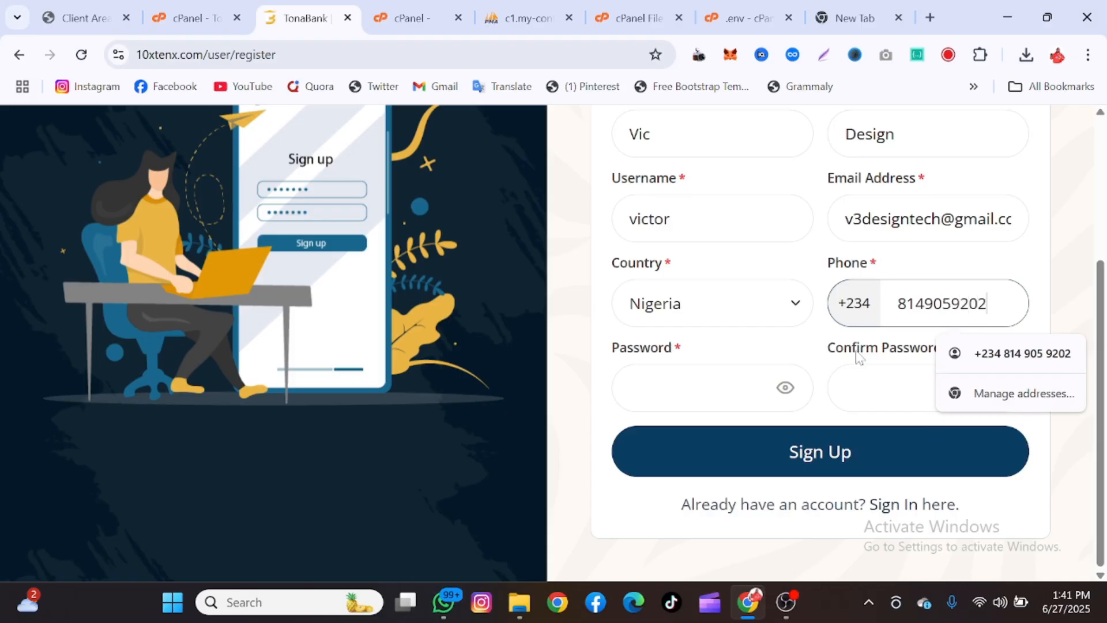
pyautogui.press('Tab')
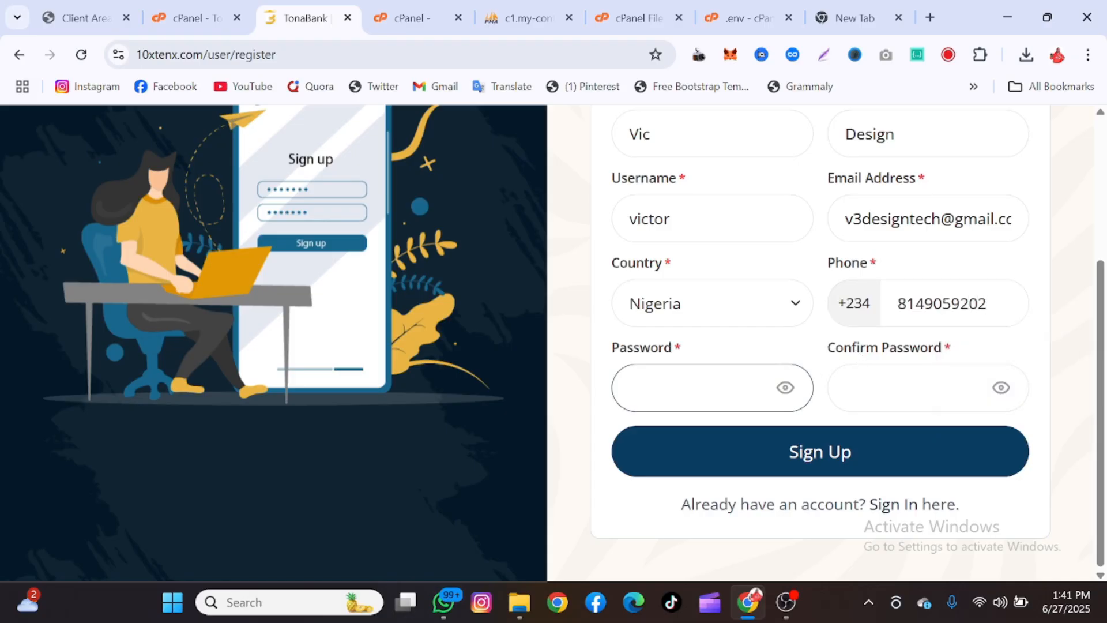
pyautogui.write('123456')
pyautogui.press('Tab')
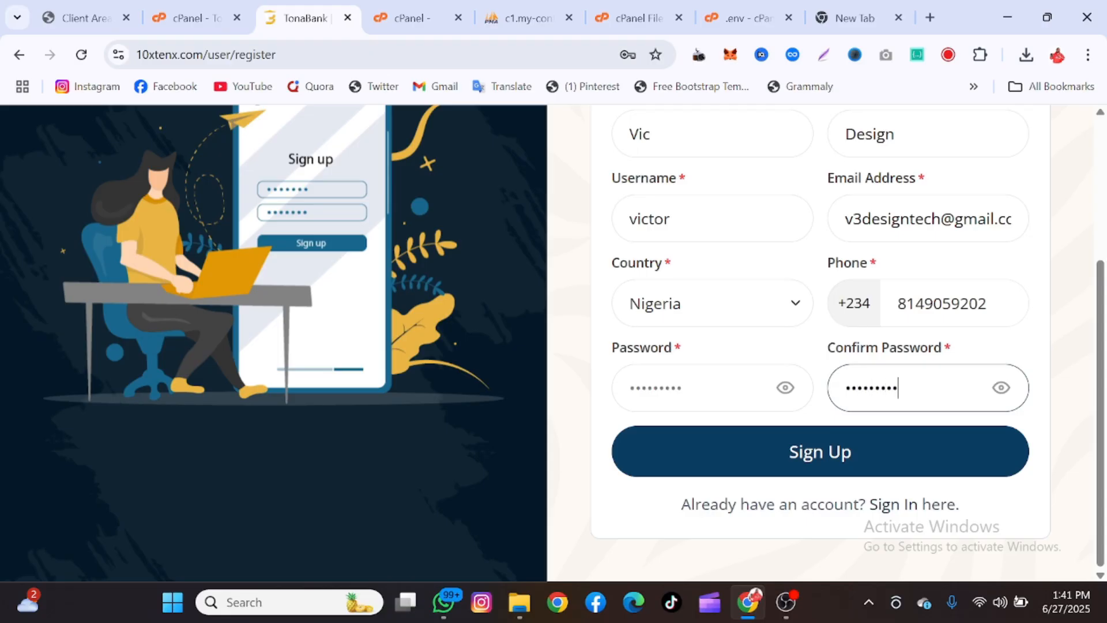
pyautogui.click(808, 452)
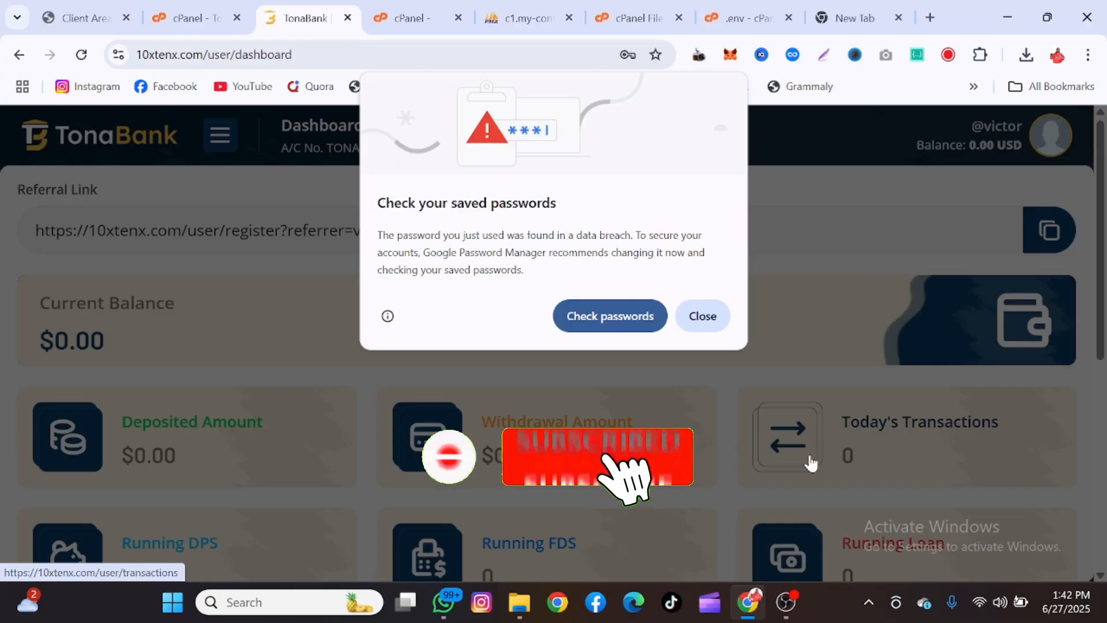
# Dismiss Chrome's breached-password warning and decline saving the password on the new dashboard
pyautogui.click(703, 314)
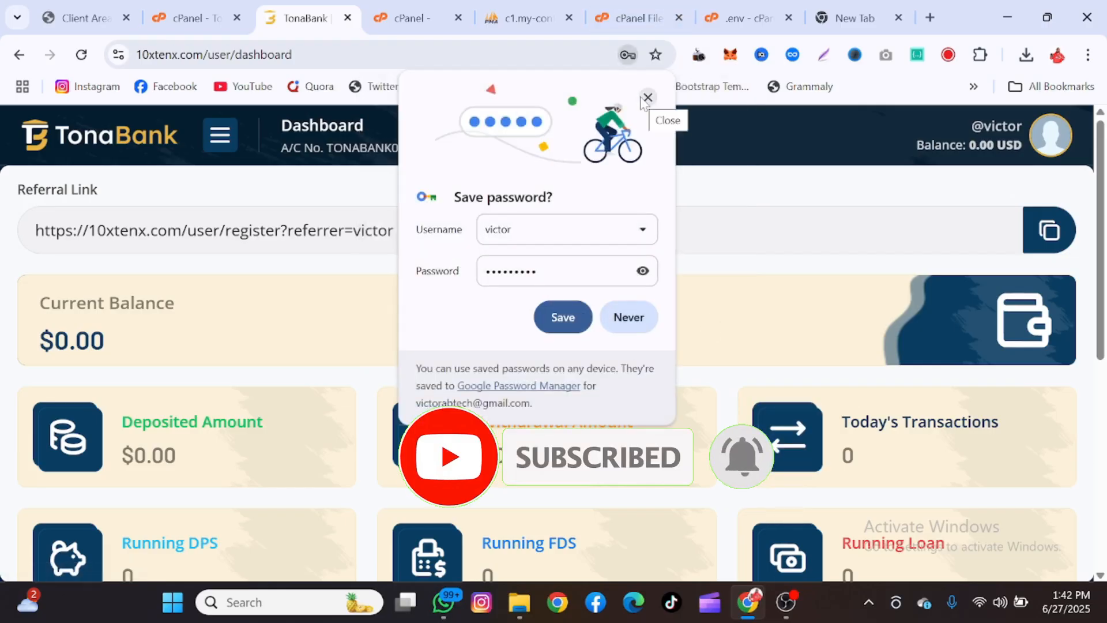
pyautogui.click(644, 101)
pyautogui.scroll(-4, 625, 309)
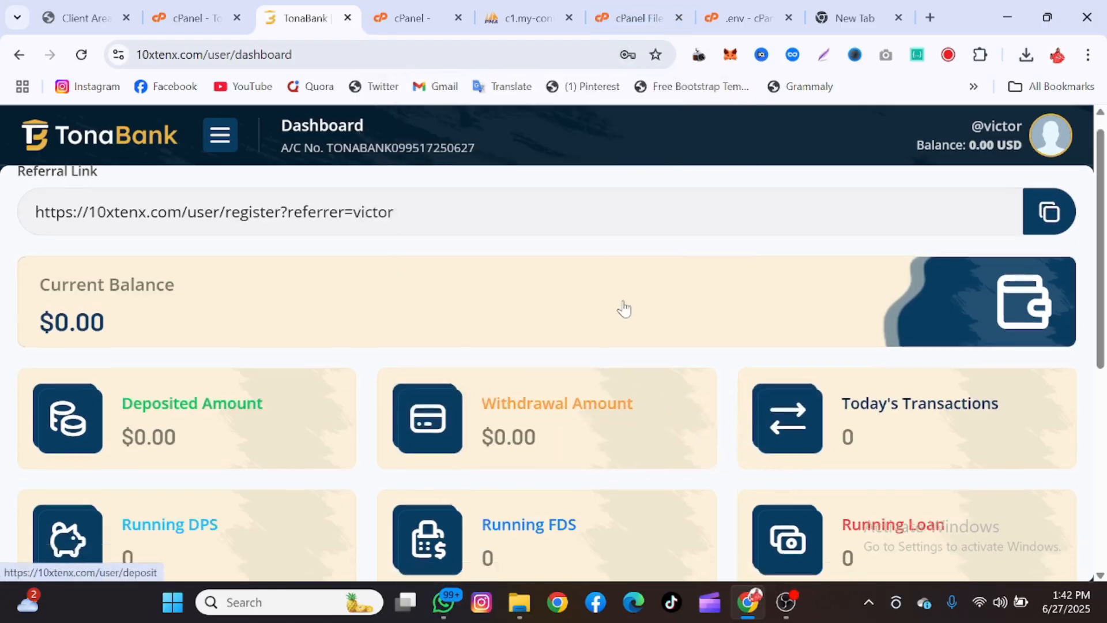
pyautogui.scroll(-5, 625, 309)
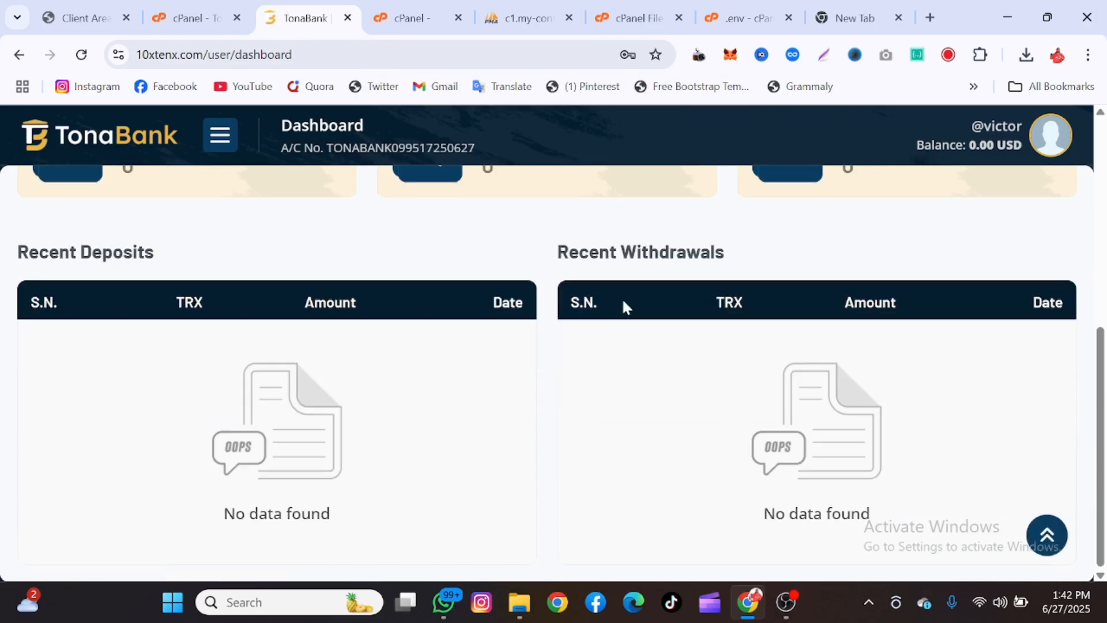
pyautogui.scroll(6, 623, 306)
pyautogui.scroll(2, 623, 306)
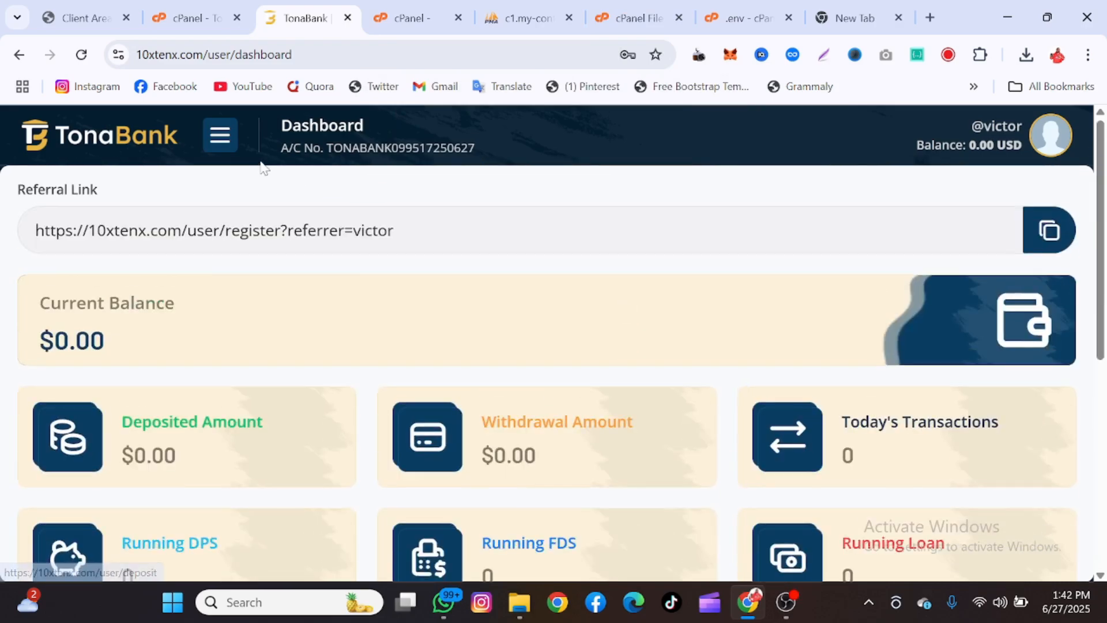
pyautogui.click(220, 137)
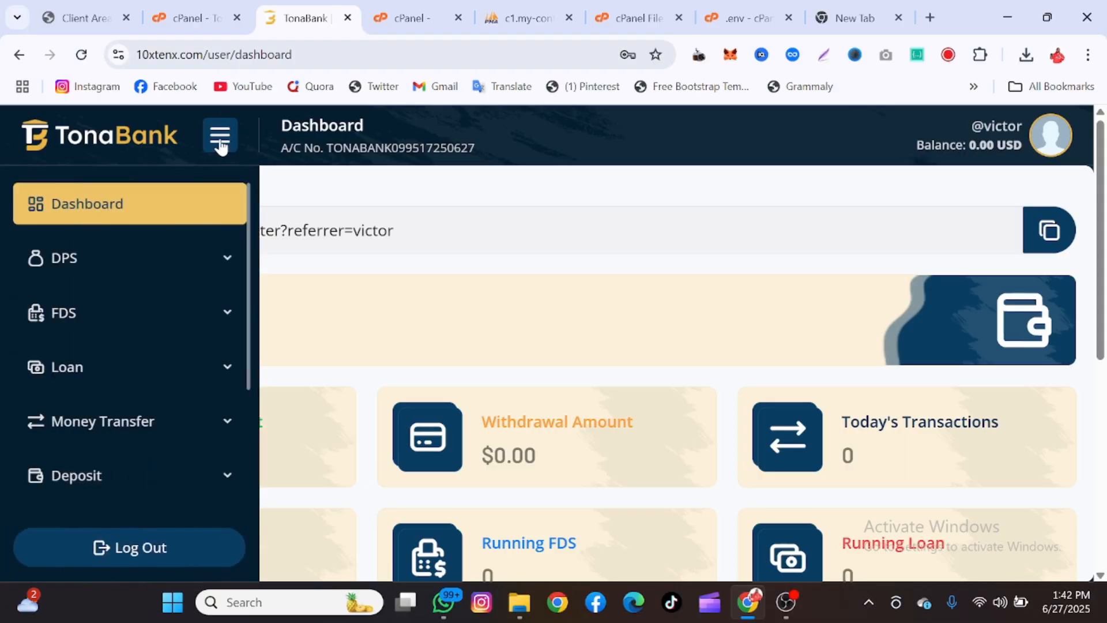
pyautogui.click(223, 141)
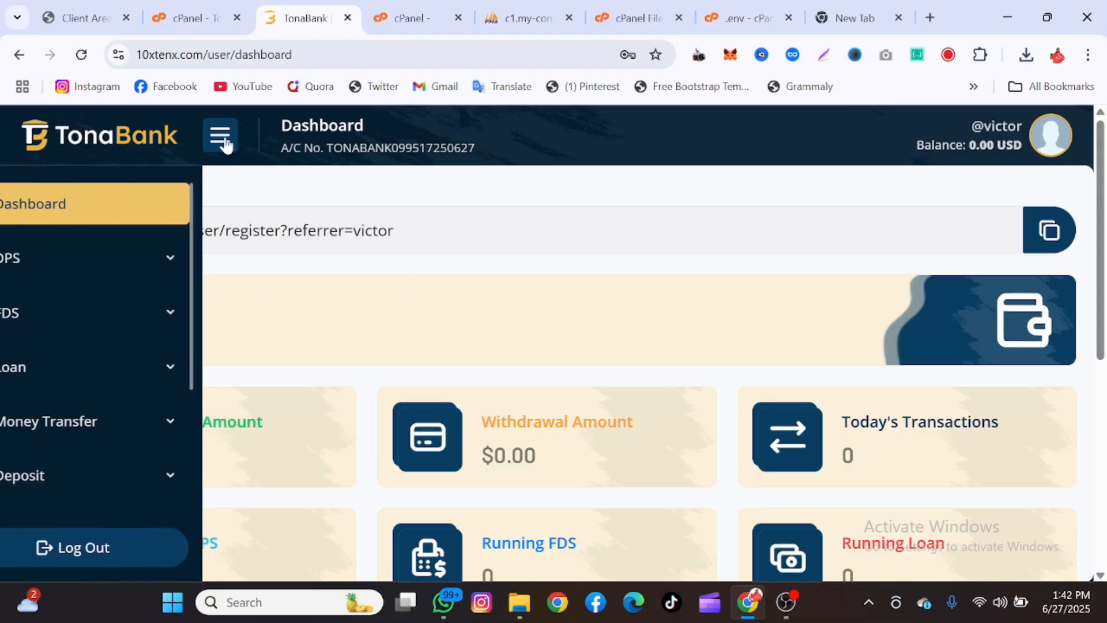
pyautogui.scroll(-6, 579, 353)
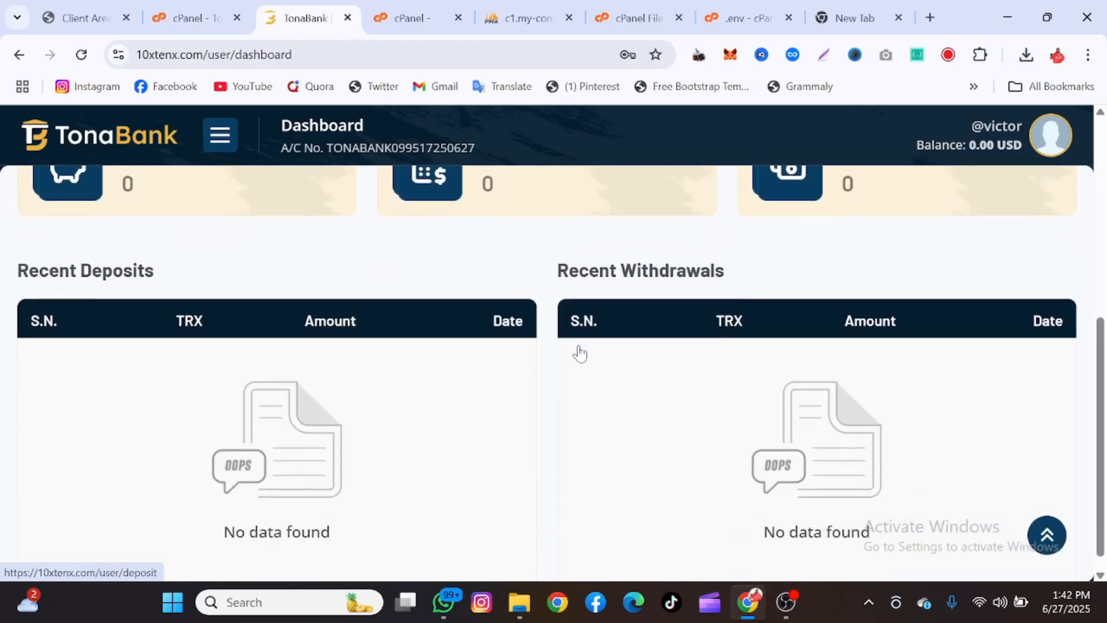
pyautogui.scroll(6, 580, 350)
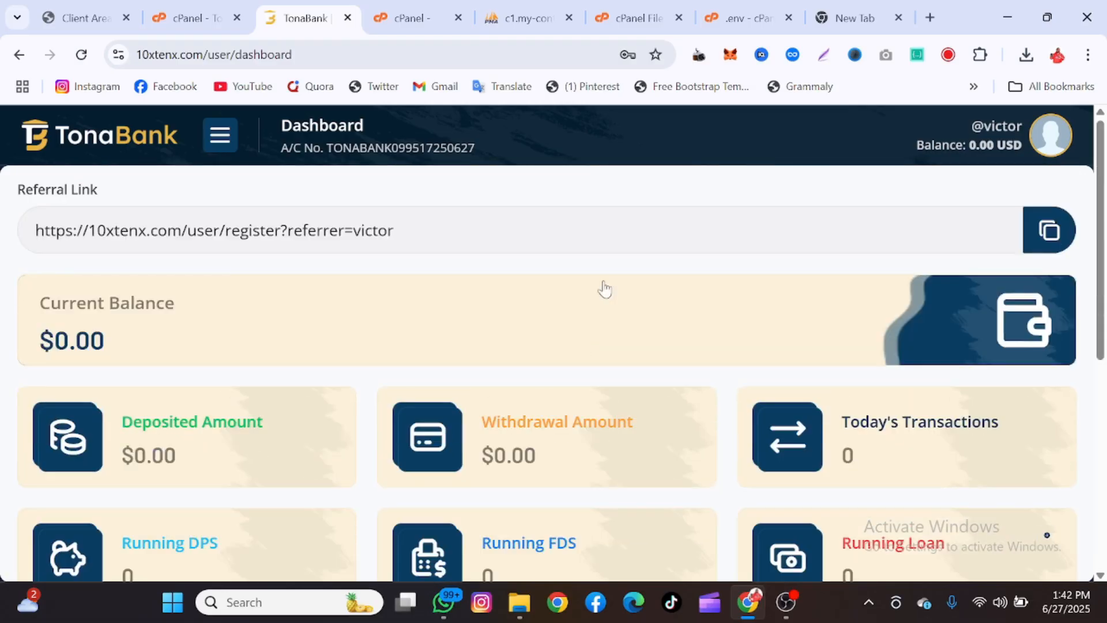
pyautogui.click(884, 56)
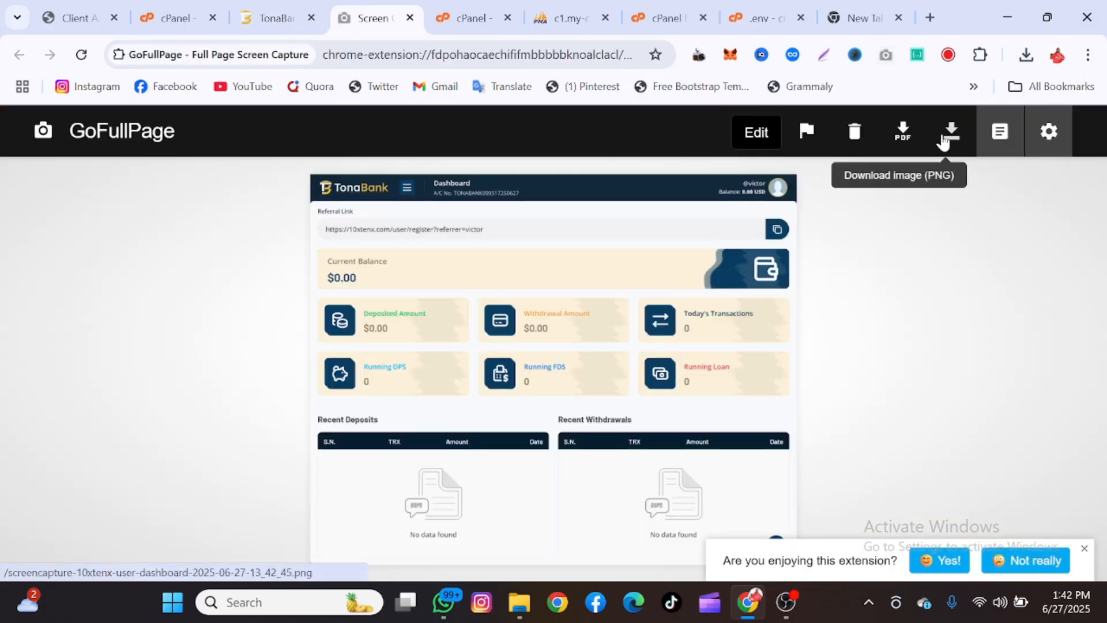
# Download the plain dashboard capture as PNG, then capture and download another with the side menu open
pyautogui.click(943, 141)
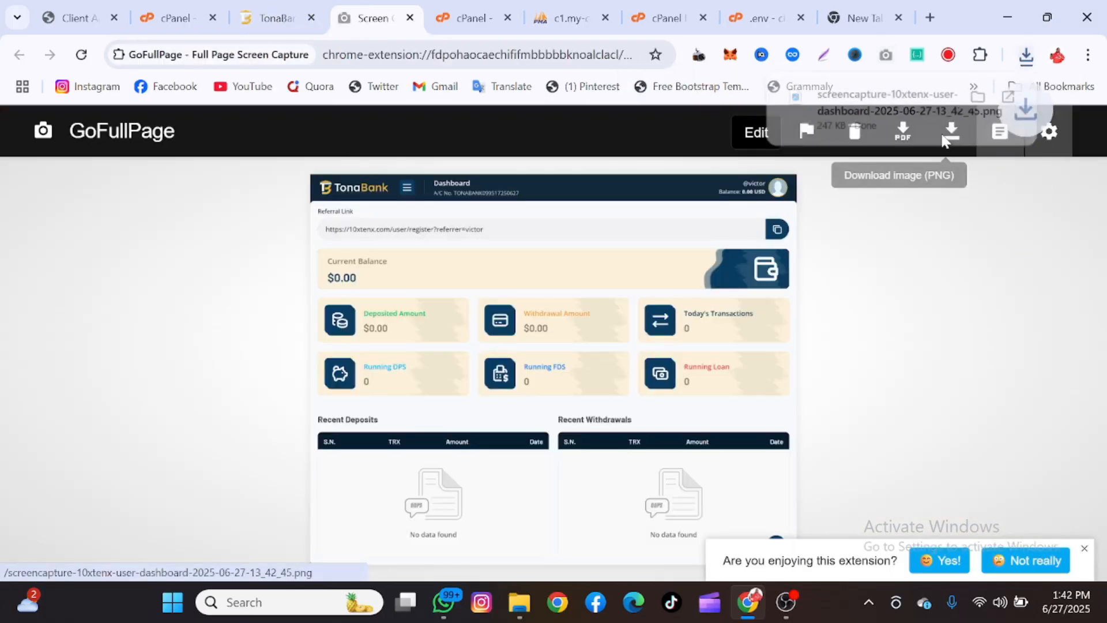
pyautogui.click(409, 17)
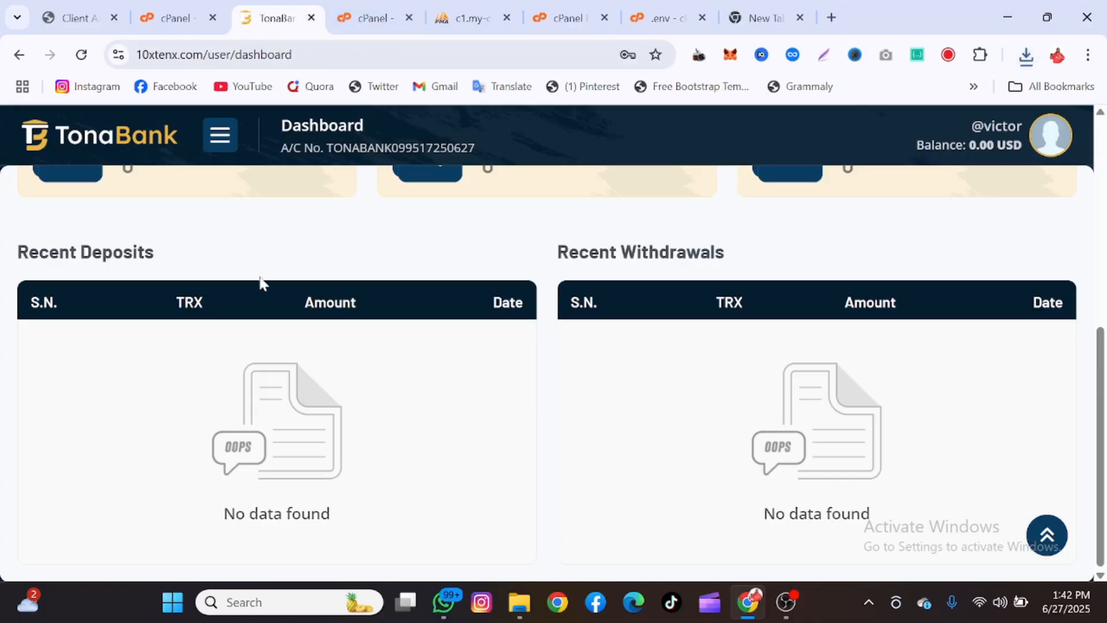
pyautogui.click(212, 133)
pyautogui.scroll(-3, 132, 455)
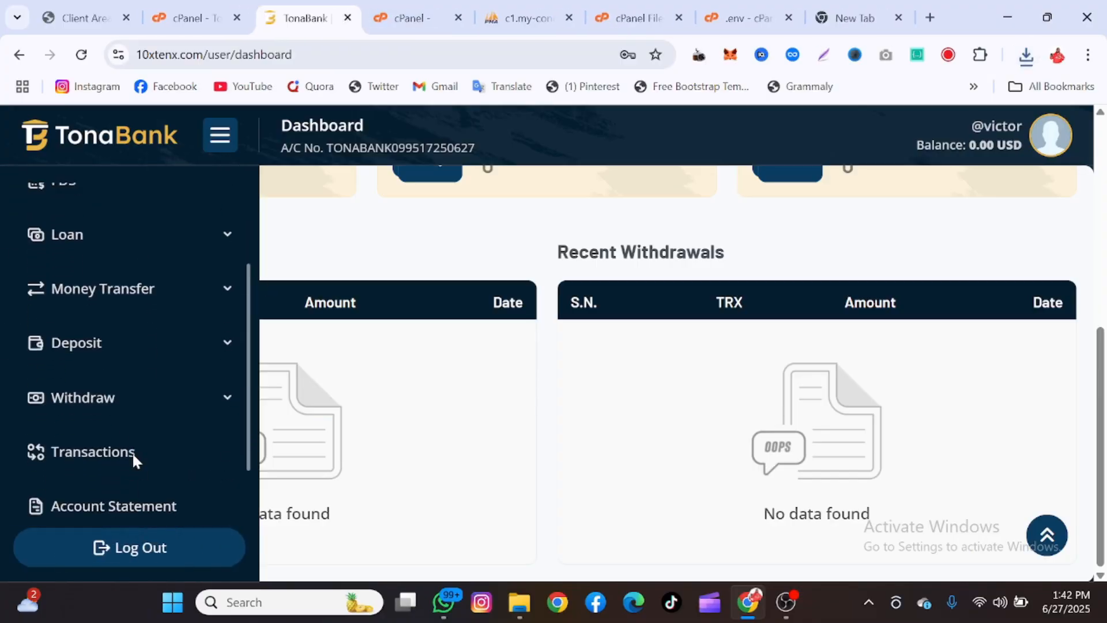
pyautogui.scroll(3, 134, 461)
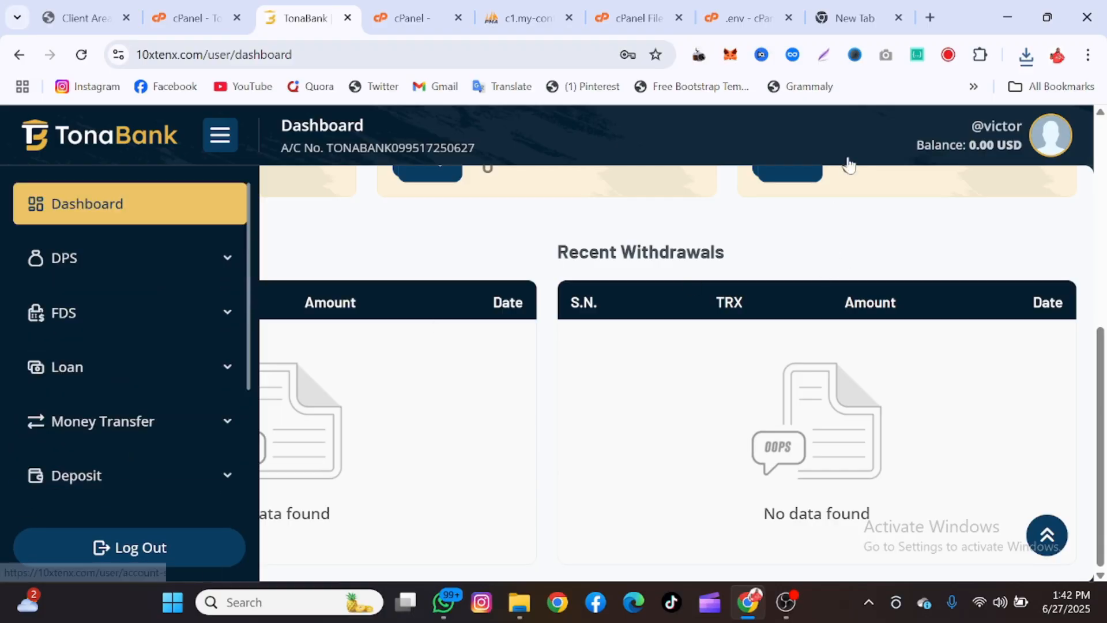
pyautogui.click(888, 56)
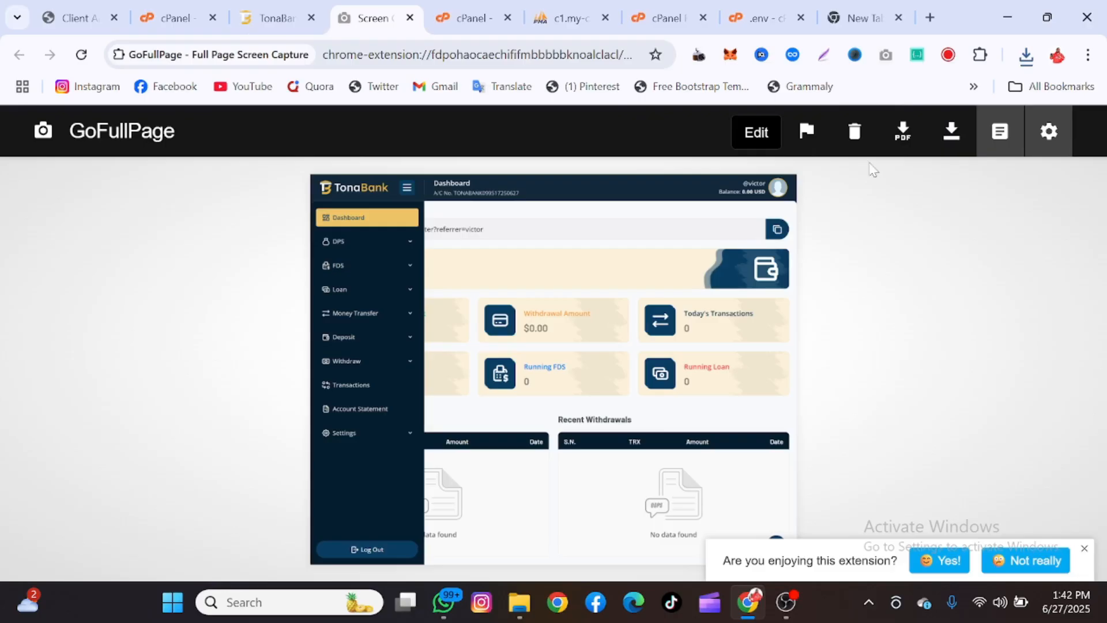
pyautogui.click(951, 131)
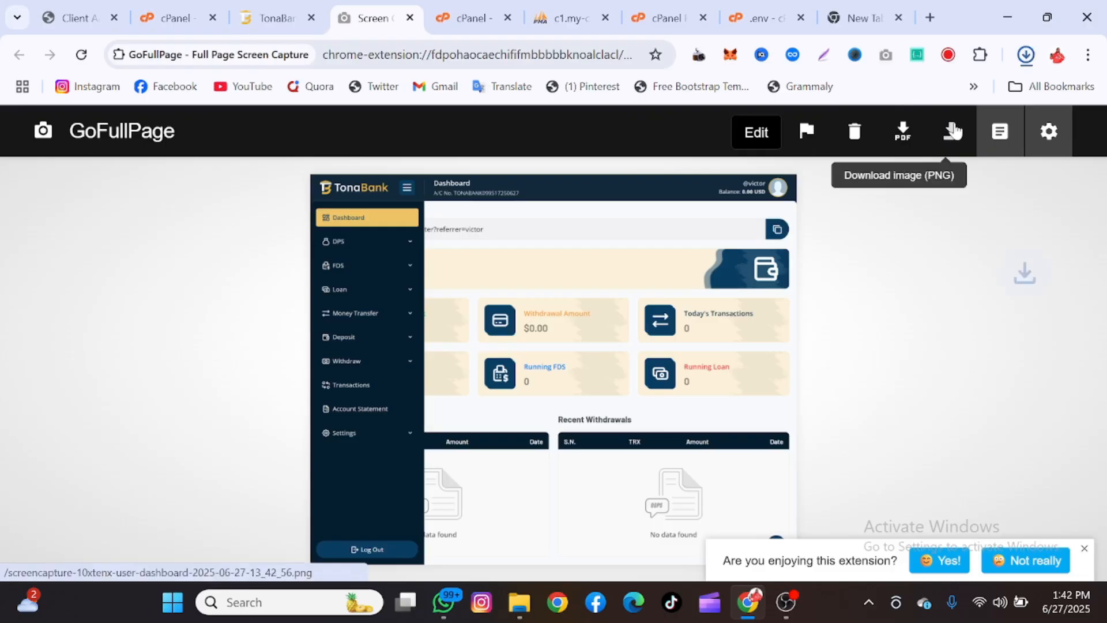
pyautogui.click(409, 19)
pyautogui.scroll(2, 151, 305)
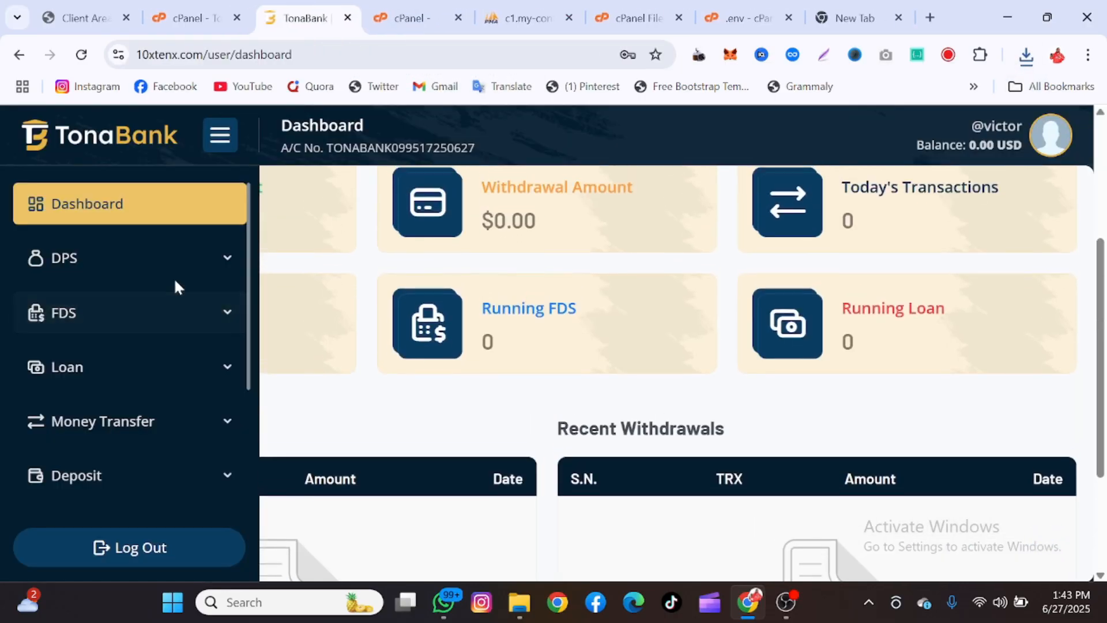
# Expand the DPS, FDS, Loan, Money Transfer, Deposit and Withdraw sidebar menus, then open Transactions
pyautogui.click(168, 275)
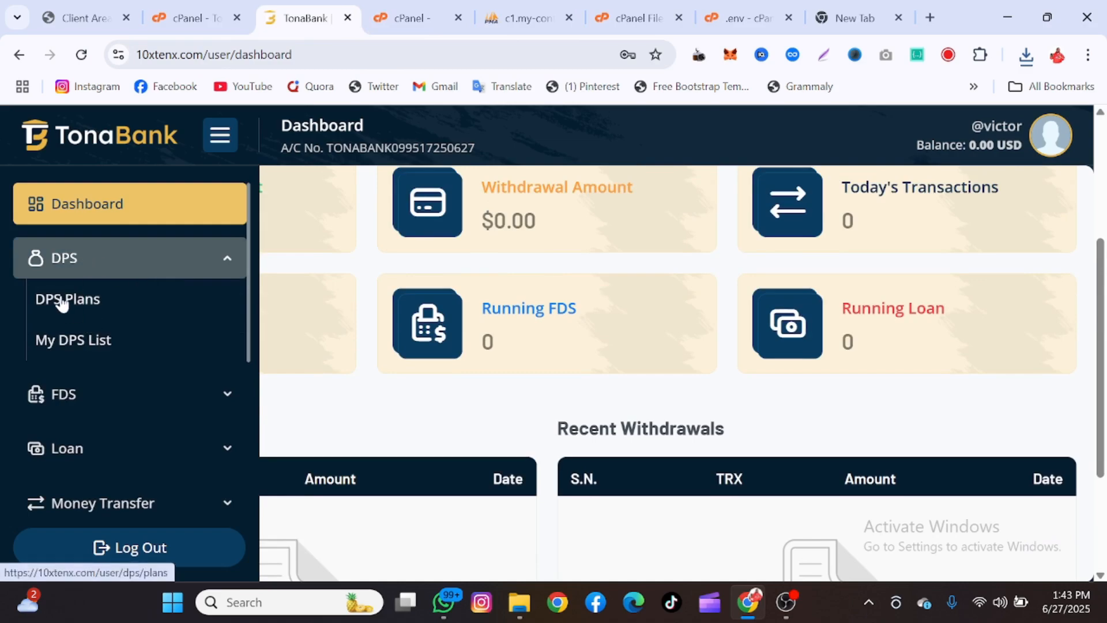
pyautogui.scroll(-3, 84, 367)
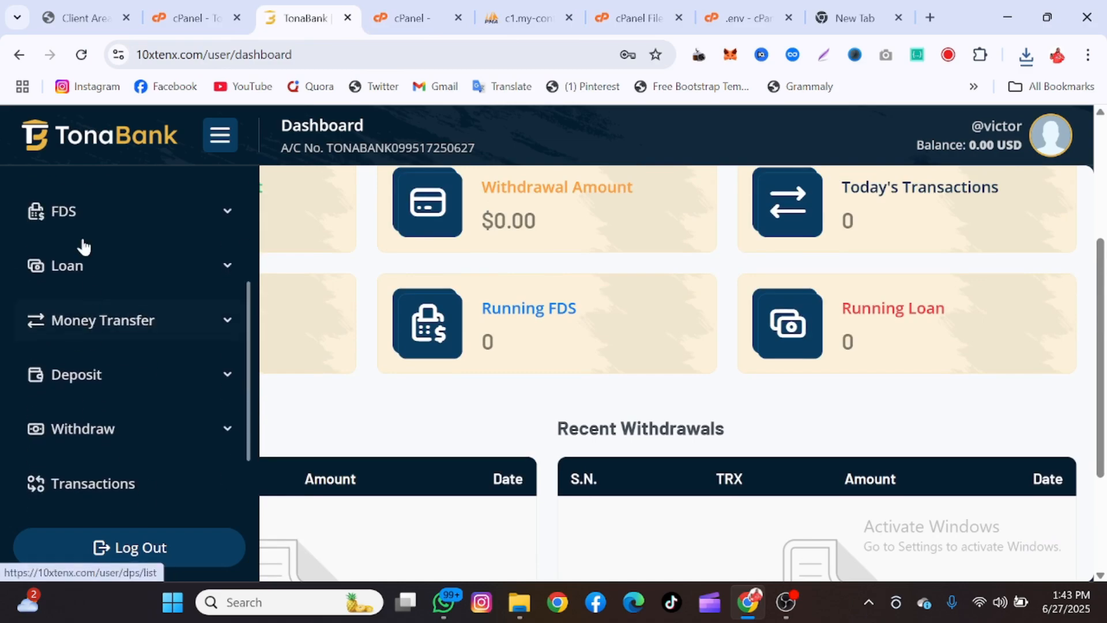
pyautogui.click(79, 214)
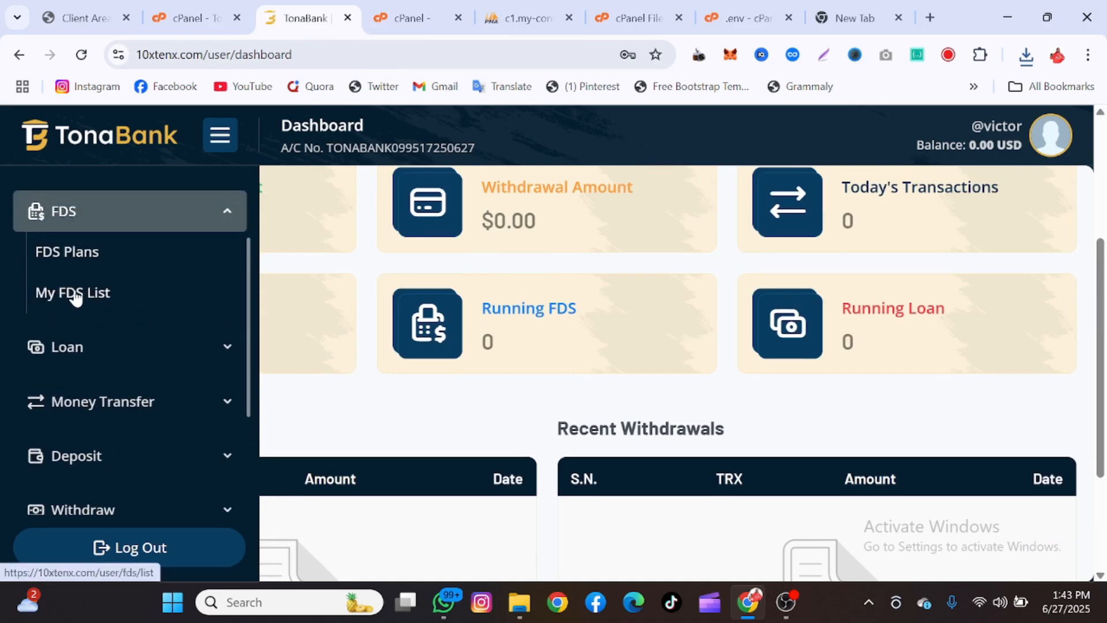
pyautogui.scroll(-2, 74, 294)
pyautogui.click(78, 265)
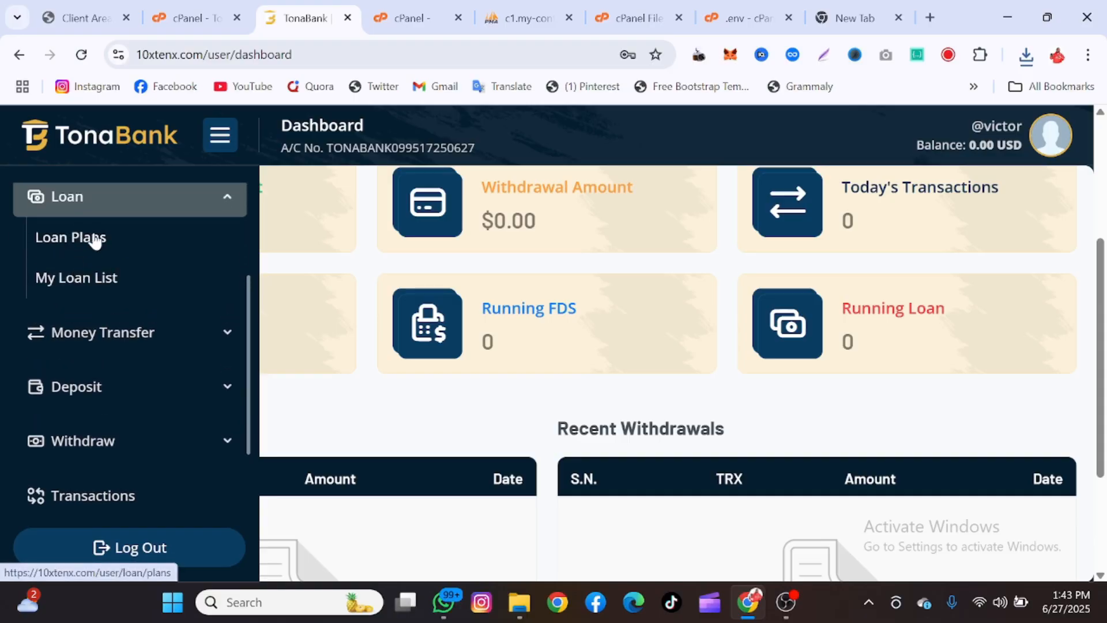
pyautogui.scroll(-2, 94, 288)
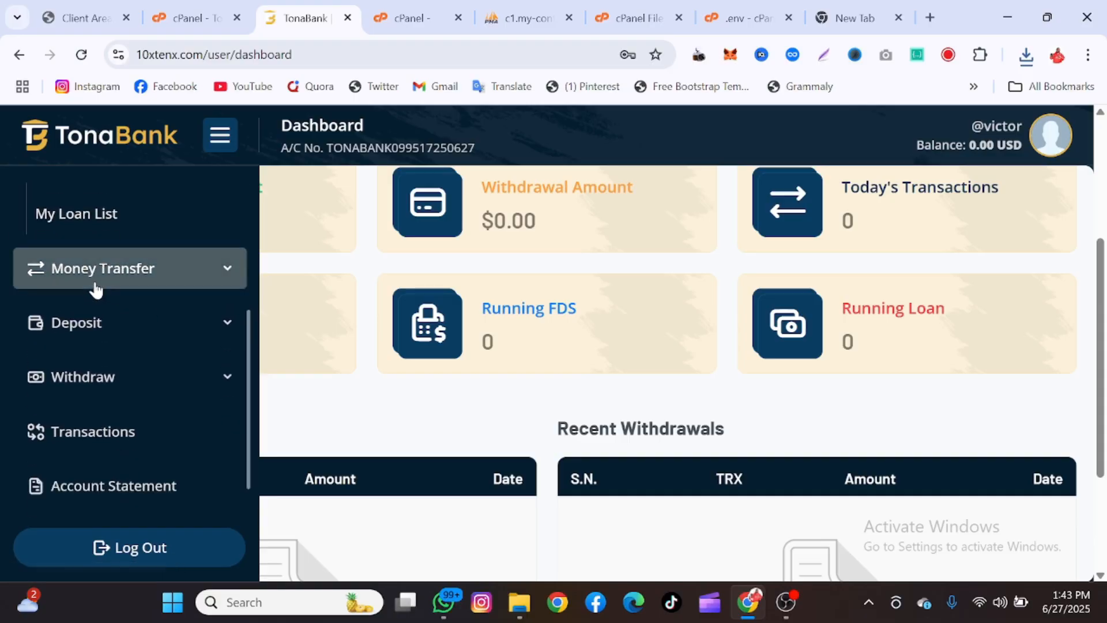
pyautogui.click(95, 283)
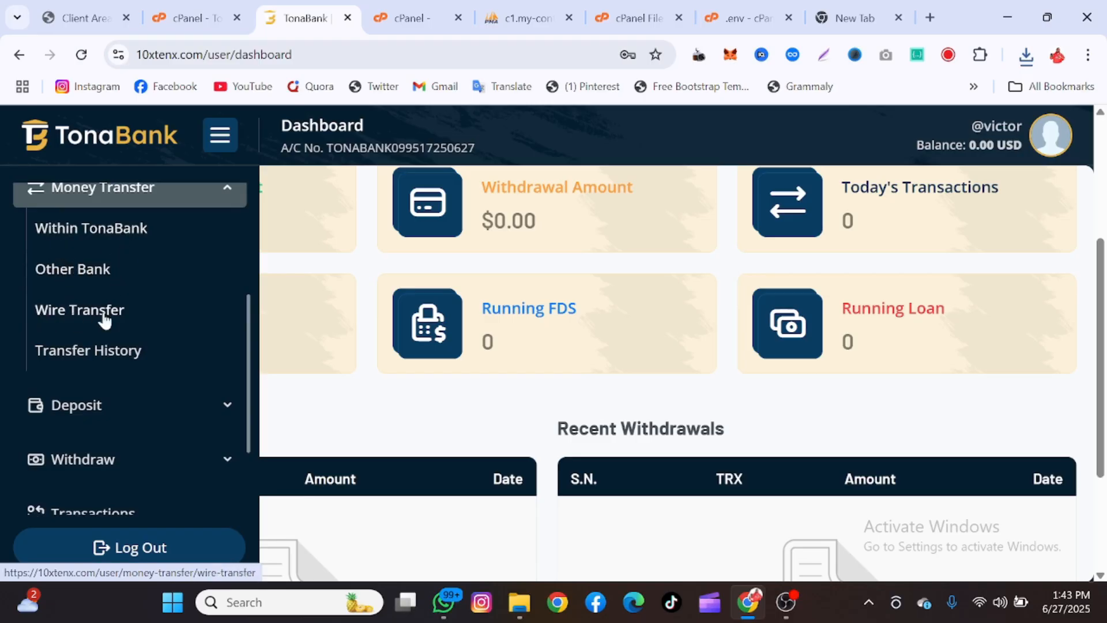
pyautogui.scroll(-2, 81, 357)
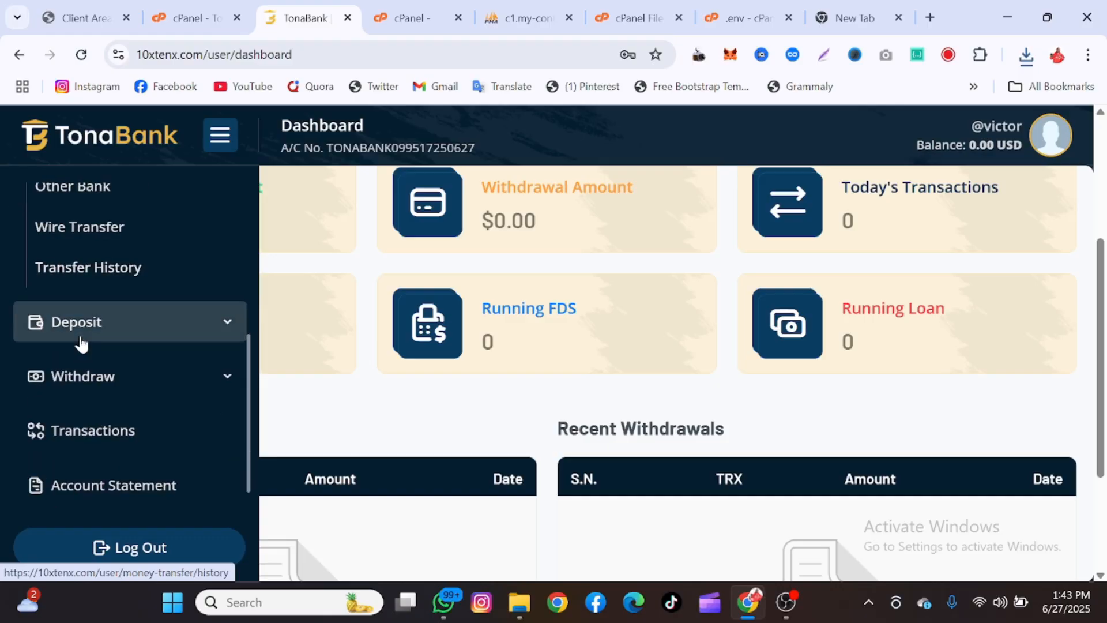
pyautogui.click(81, 337)
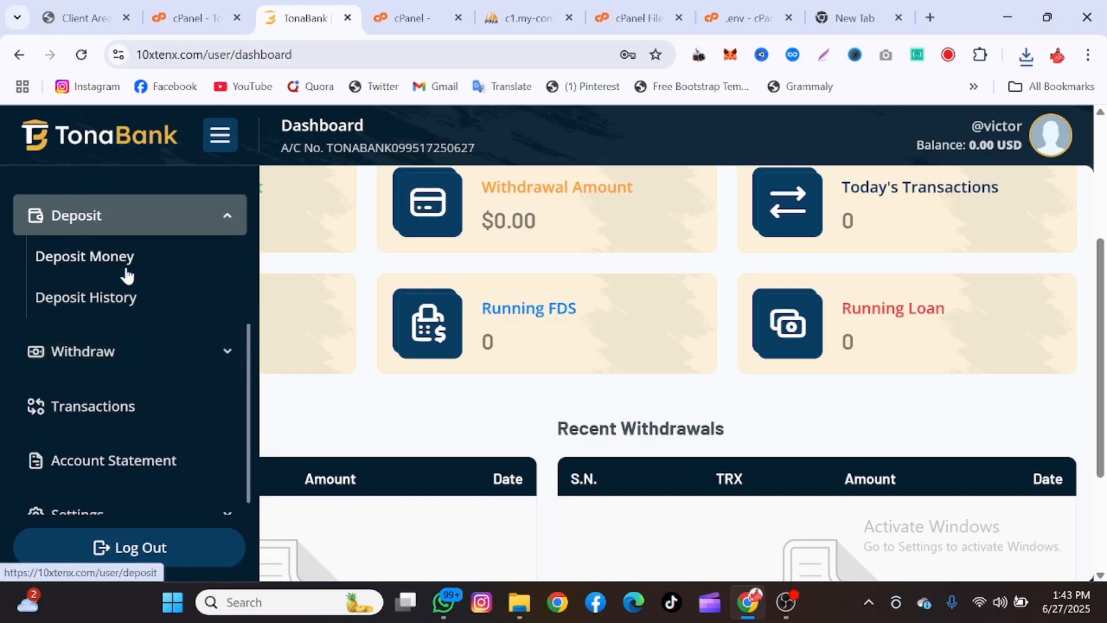
pyautogui.click(73, 363)
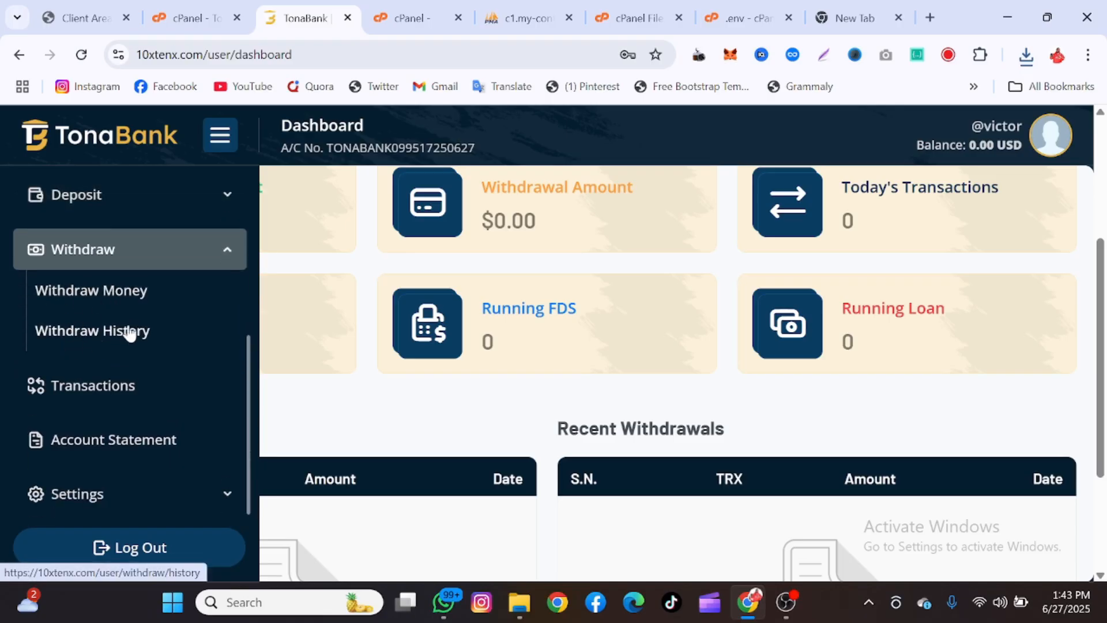
pyautogui.scroll(-1, 69, 387)
pyautogui.click(69, 385)
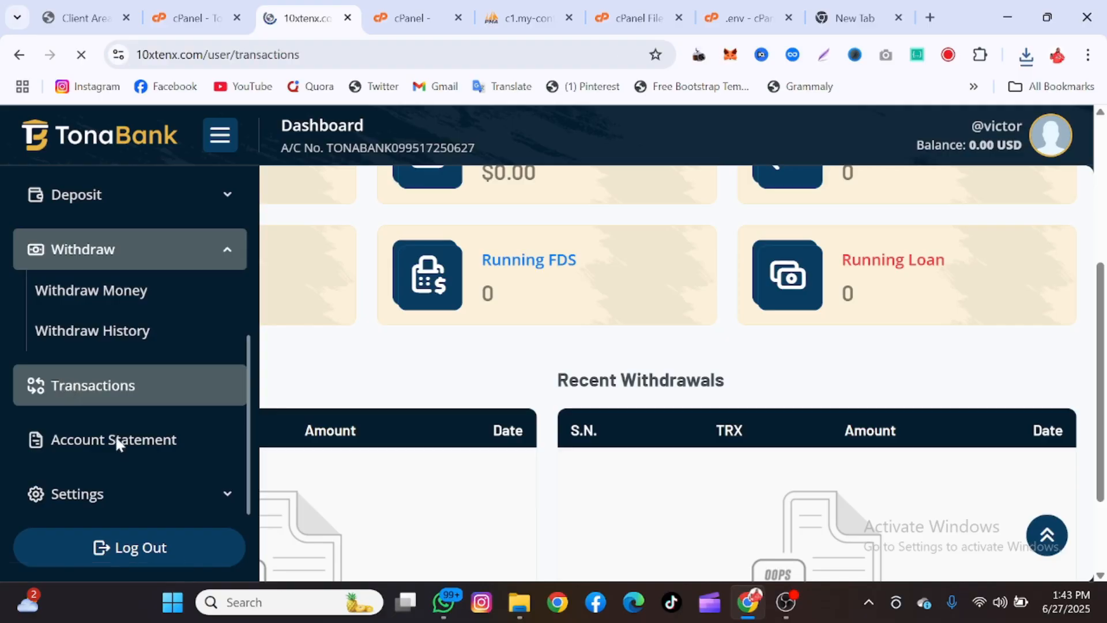
# Scroll past the empty Transactions list and open the Account Statement page
pyautogui.scroll(-1, 138, 508)
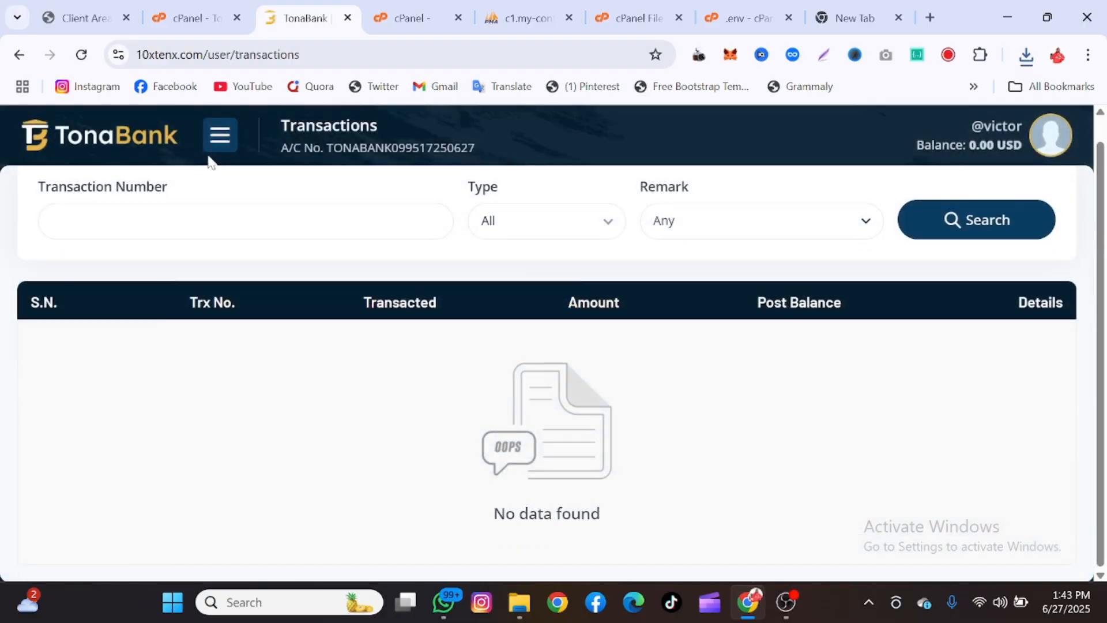
pyautogui.scroll(-3, 114, 346)
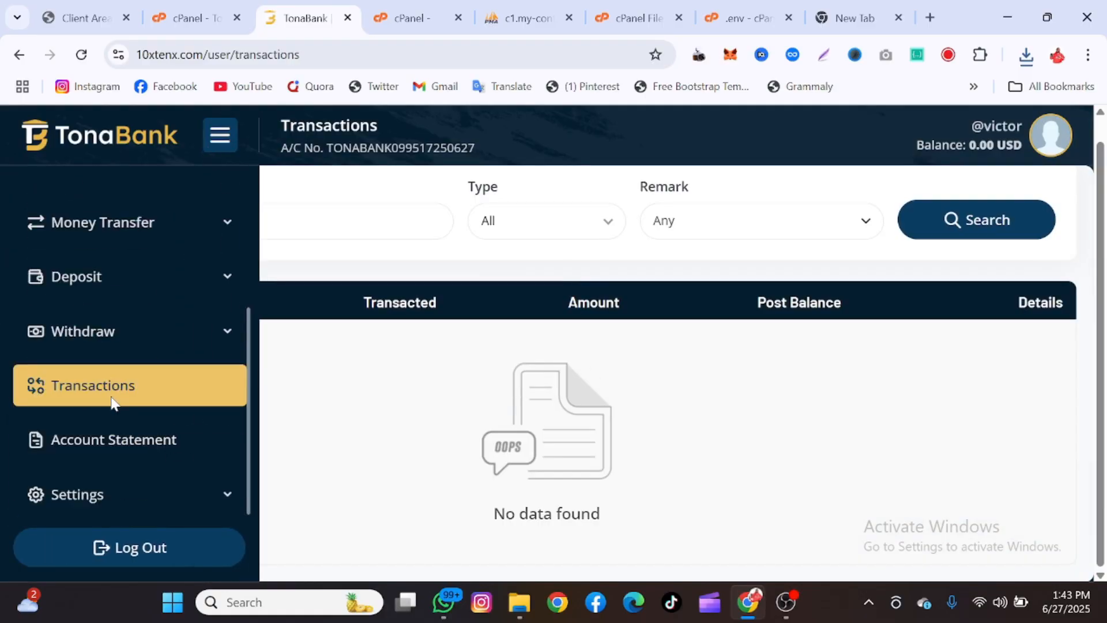
pyautogui.click(95, 452)
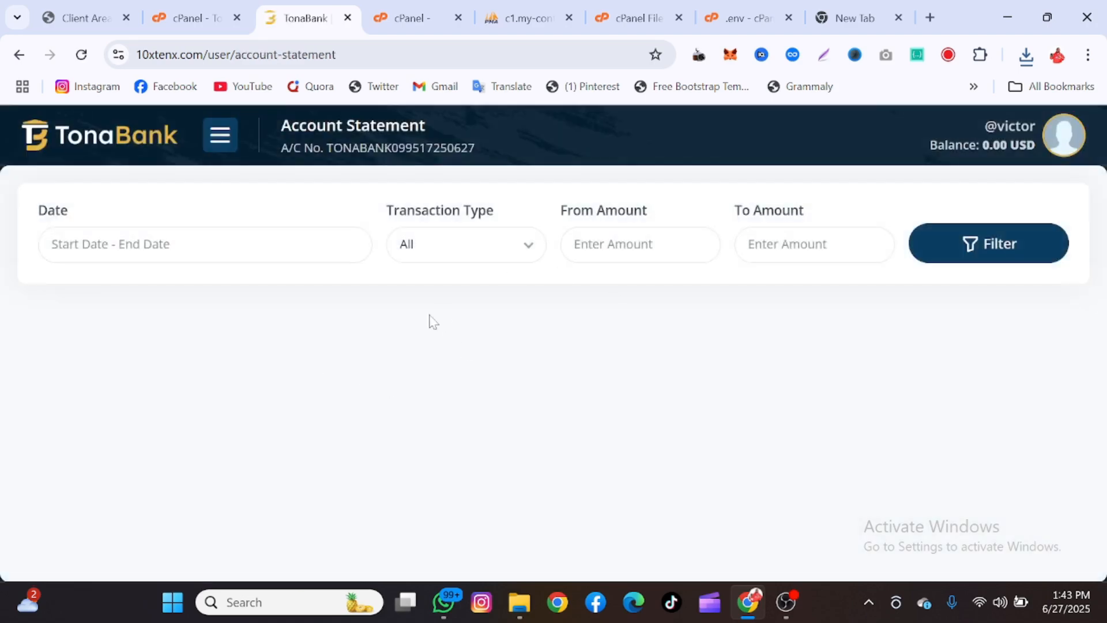
# Reopen the side menu and expand Settings to show the profile, password and 2FA options
pyautogui.click(212, 143)
pyautogui.scroll(-3, 124, 403)
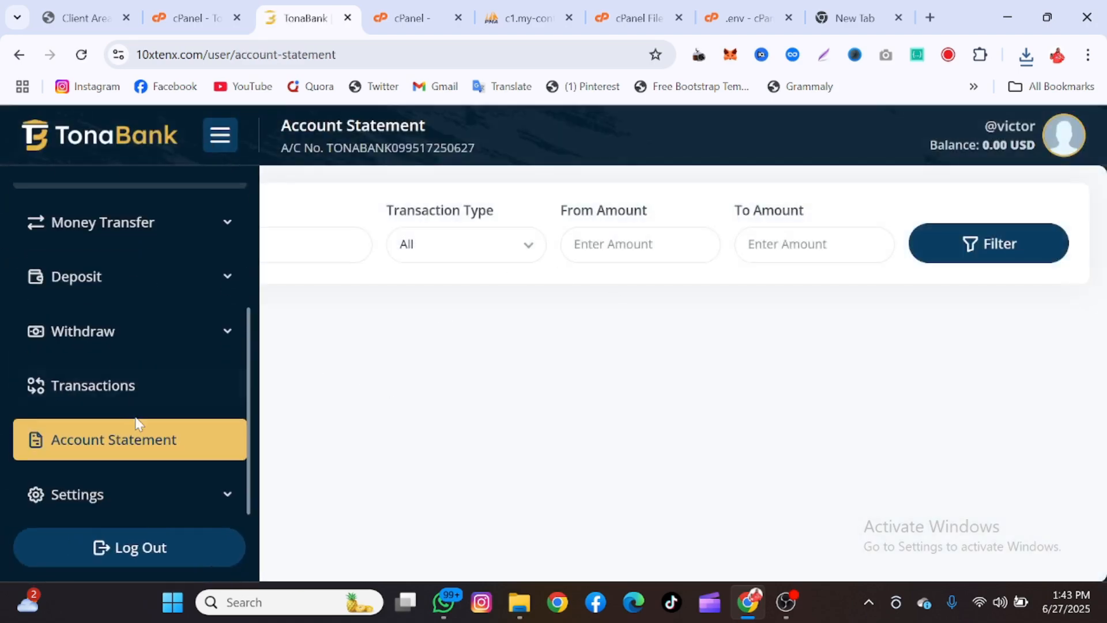
pyautogui.click(90, 474)
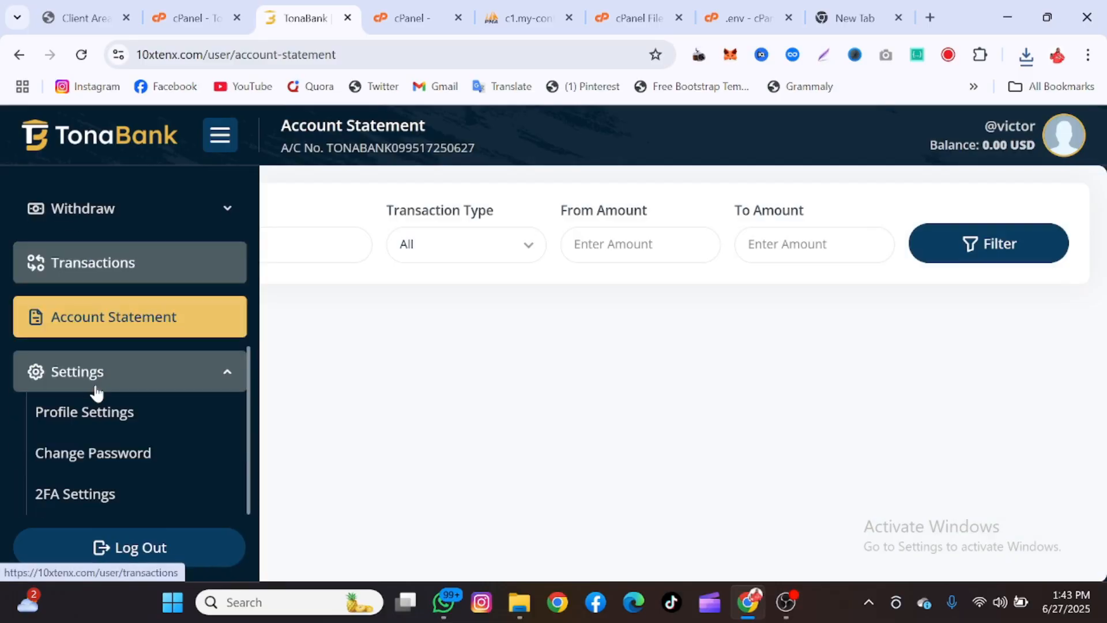
pyautogui.scroll(5, 113, 458)
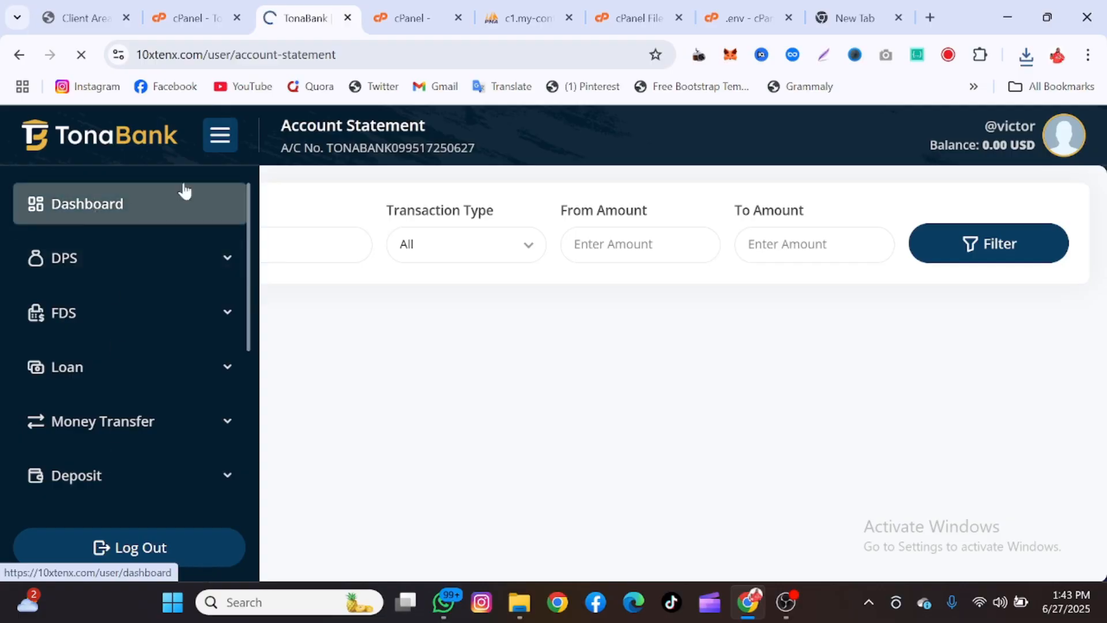
# Scroll the dashboard to view the referral link and $0.00 balance cards
pyautogui.scroll(-2, 583, 358)
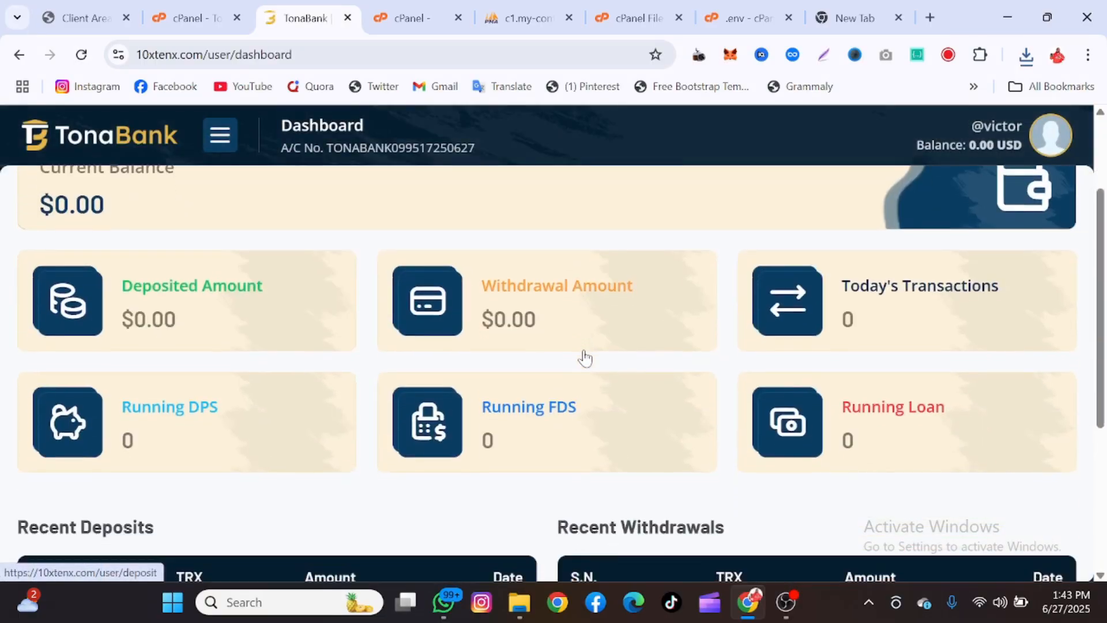
pyautogui.scroll(1, 583, 358)
pyautogui.scroll(-2, 584, 357)
pyautogui.scroll(3, 585, 356)
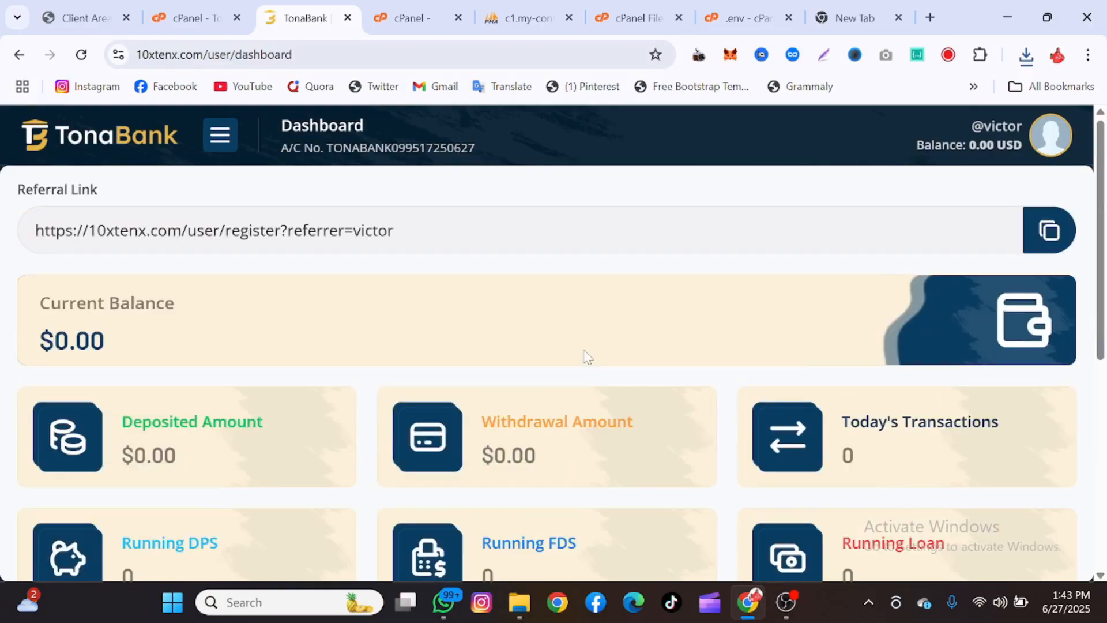
pyautogui.scroll(-2, 865, 297)
pyautogui.scroll(2, 909, 388)
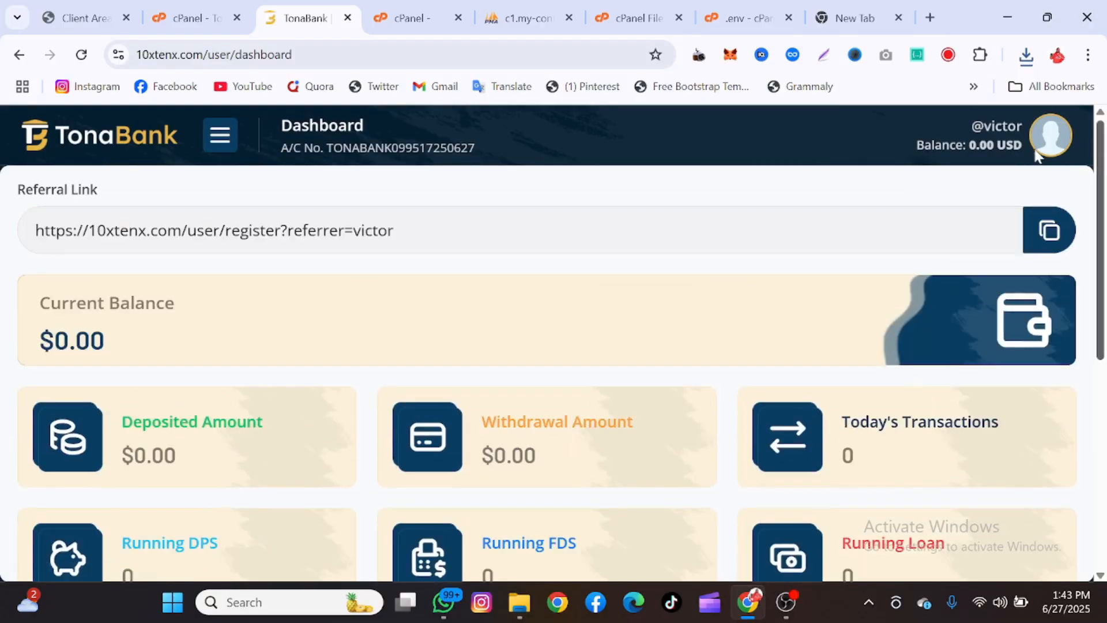
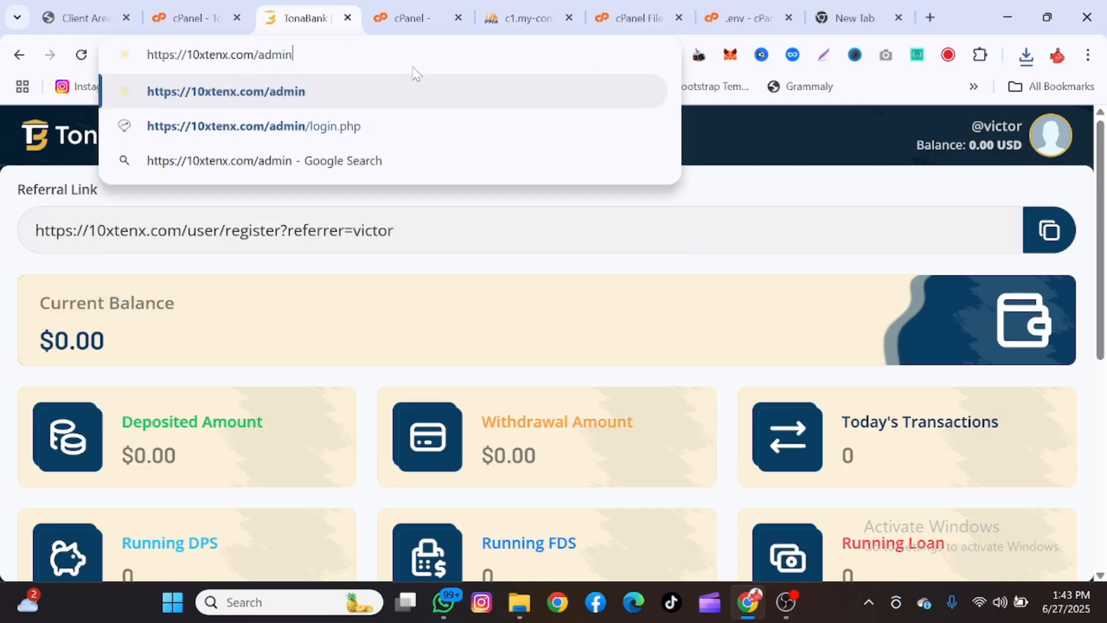
# Load the 10xtenx.com/admin login page, then open the admins table of xtenxcom_v3dd in phpMyAdmin
pyautogui.press('Return')
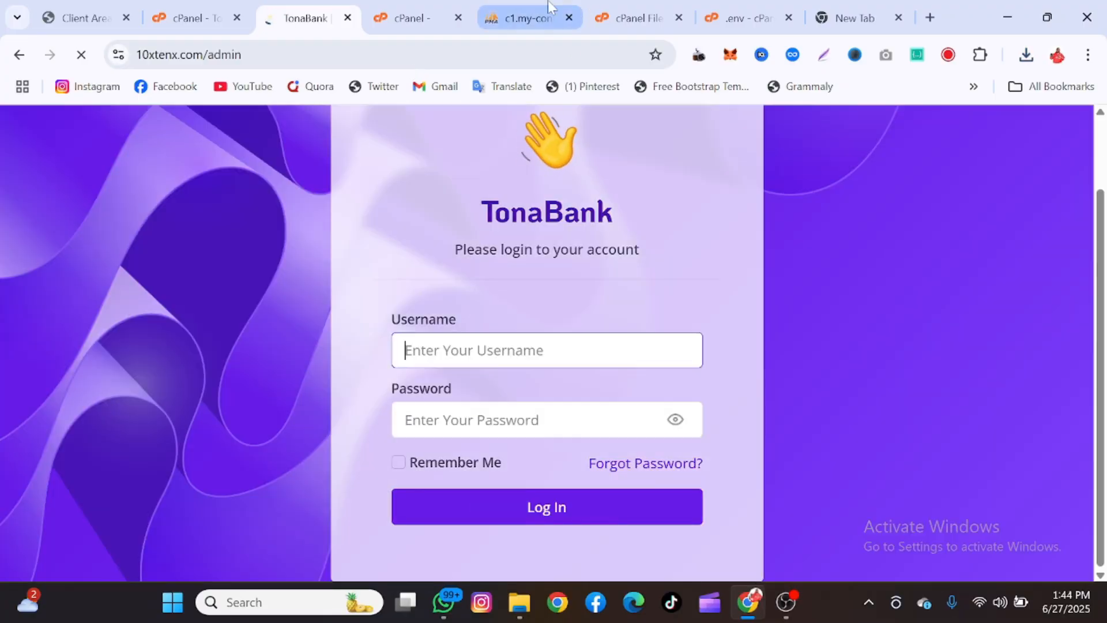
pyautogui.click(551, 8)
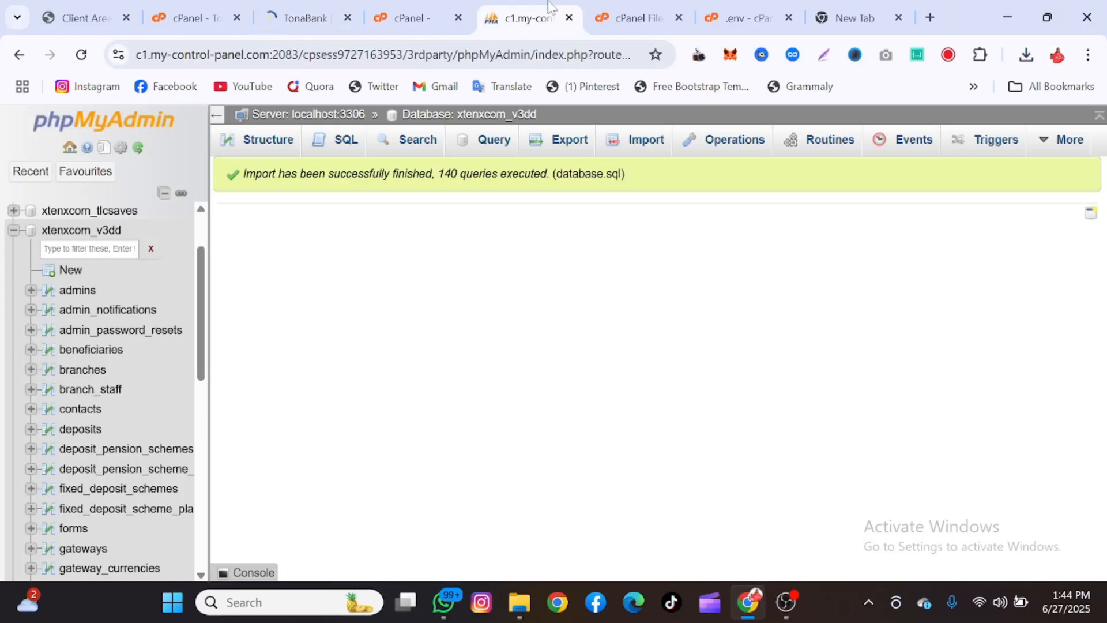
pyautogui.click(77, 292)
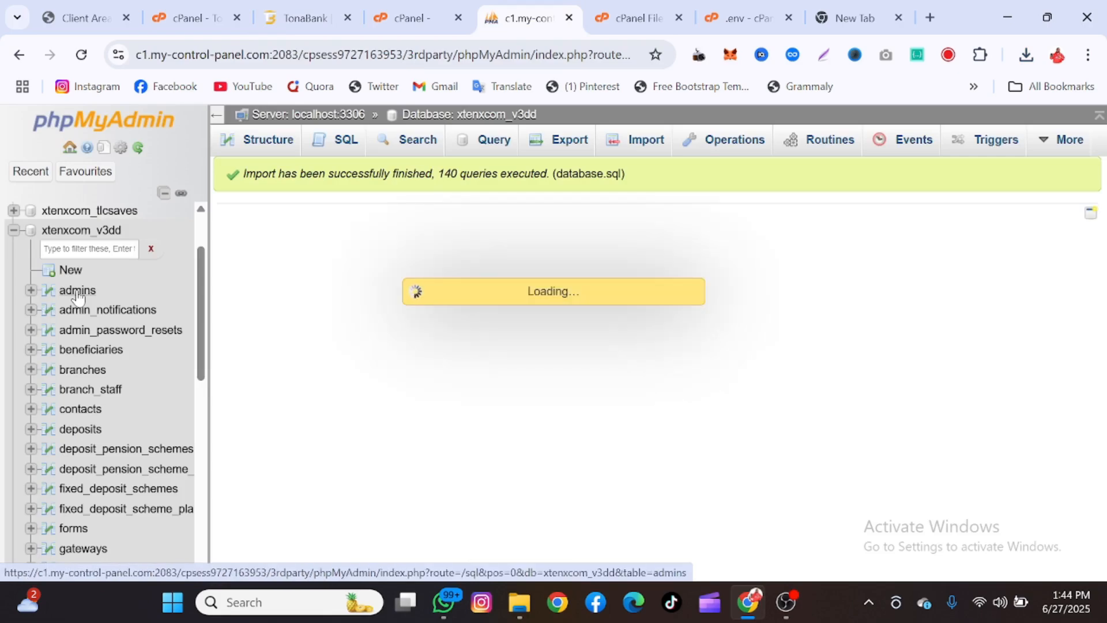
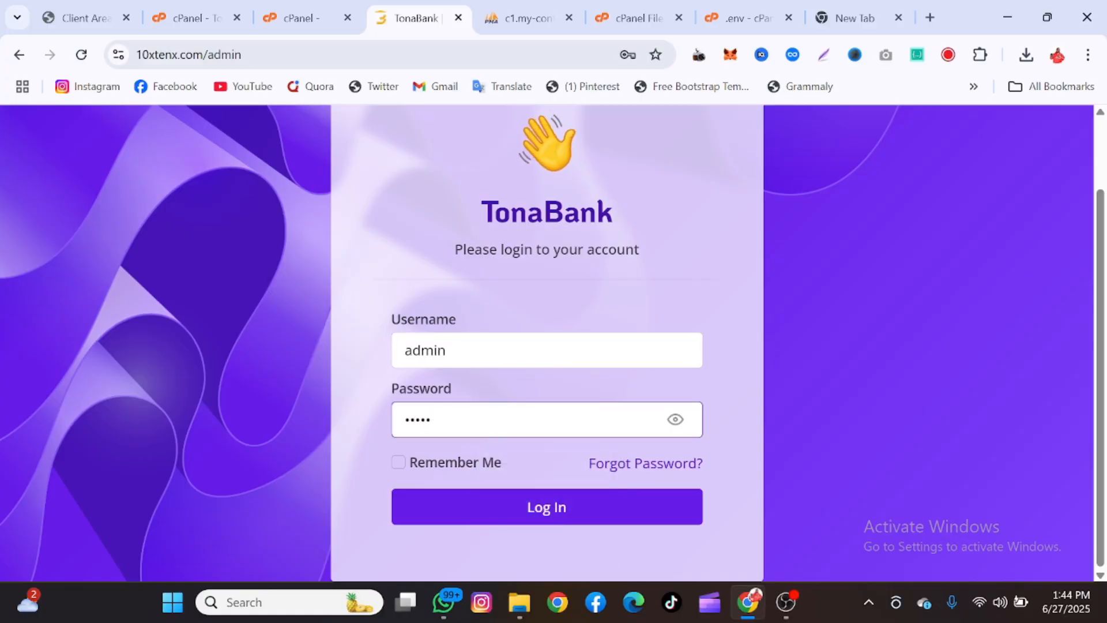
# Submit the TonaBank admin login with the 'admin' username and its password to reach the dashboard
pyautogui.click(502, 509)
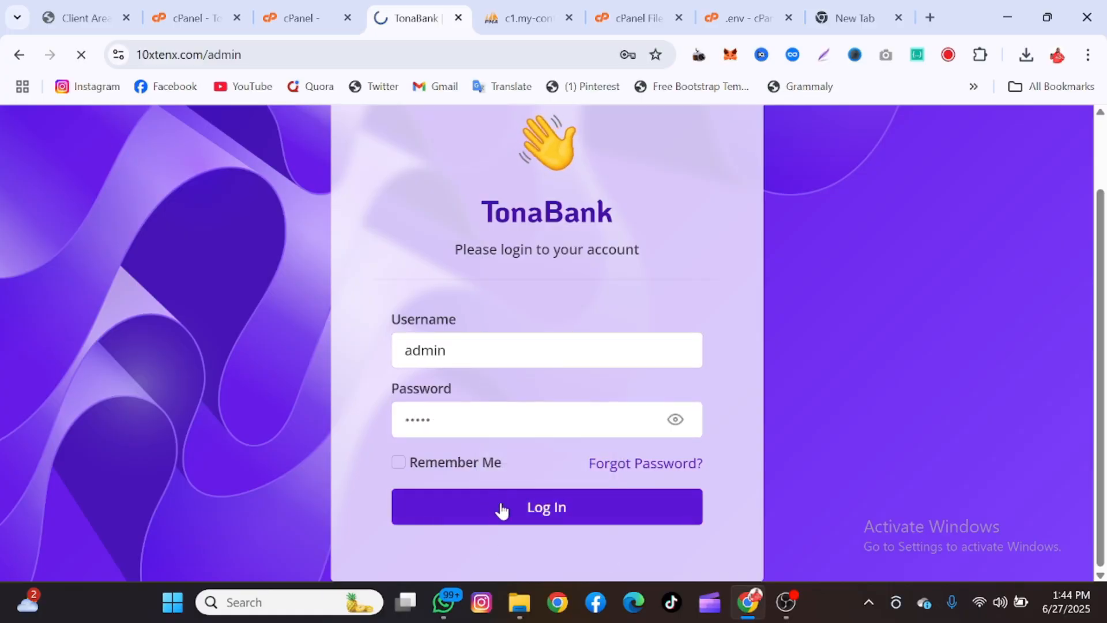
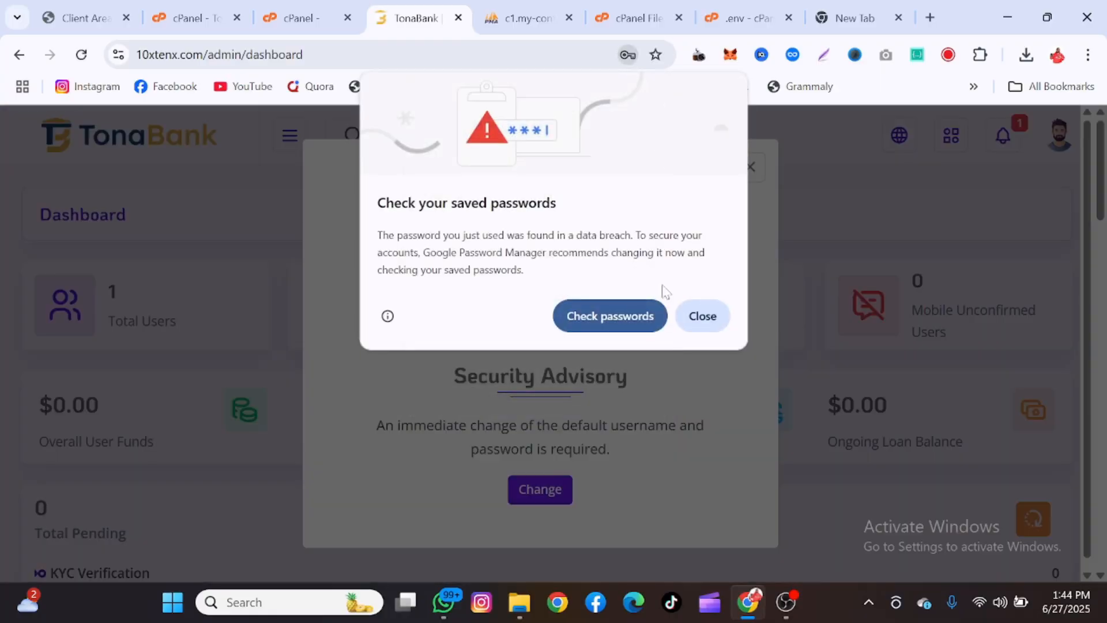
# Dismiss Chrome's breach warning and Save password prompt, then close the Security Advisory notice
pyautogui.click(702, 317)
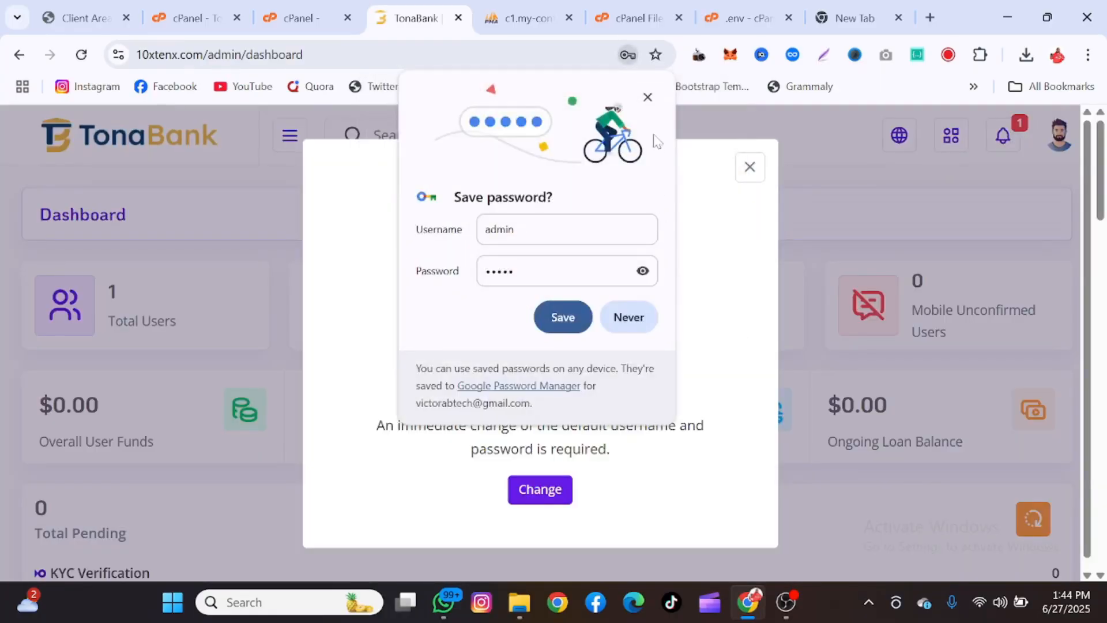
pyautogui.click(650, 98)
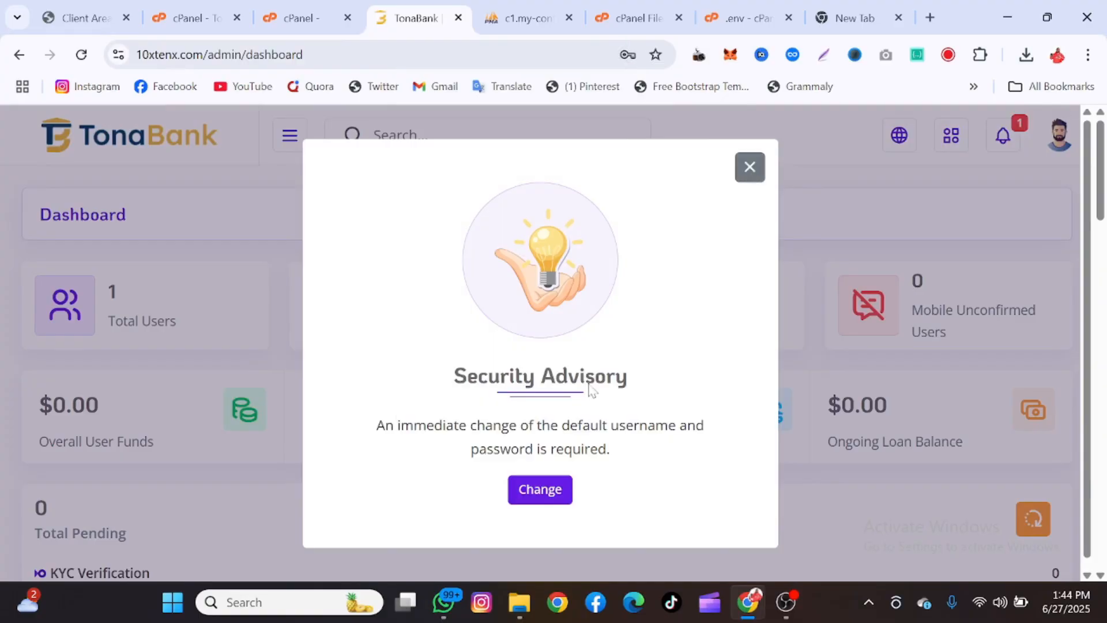
pyautogui.click(747, 167)
# Capture the whole admin dashboard with GoFullPage and download it as a PNG image
pyautogui.scroll(-1, 589, 336)
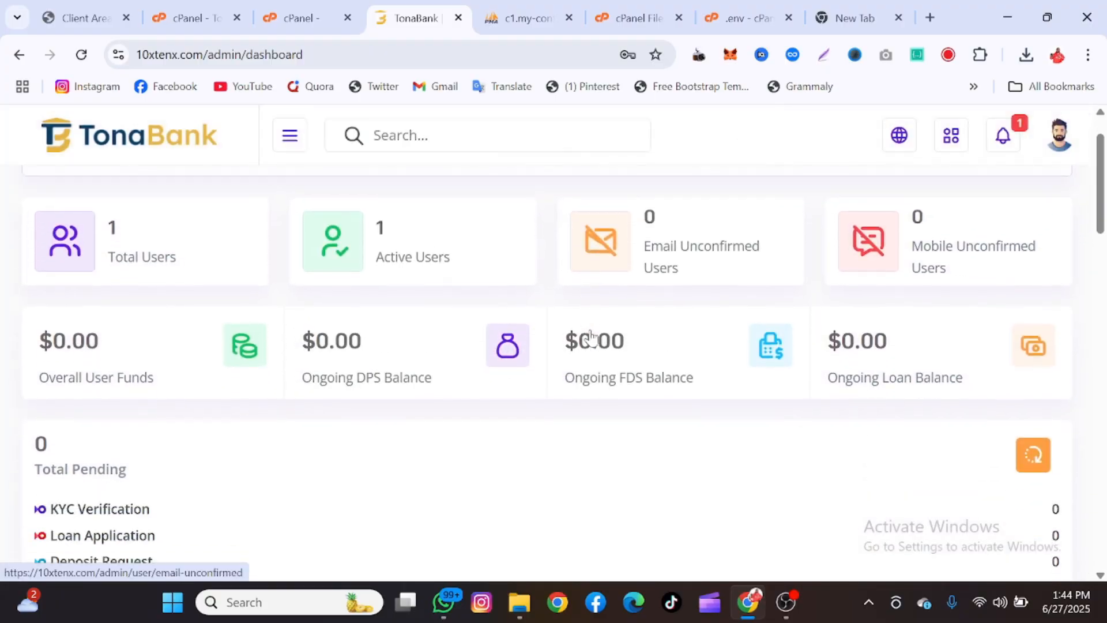
pyautogui.scroll(-20, 590, 336)
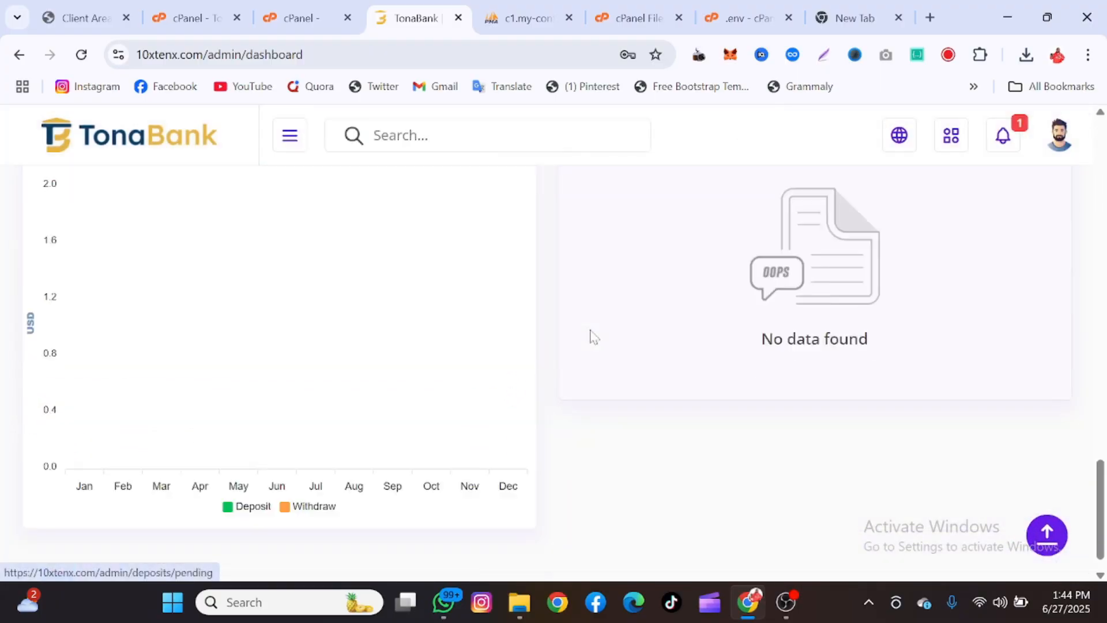
pyautogui.scroll(20, 590, 336)
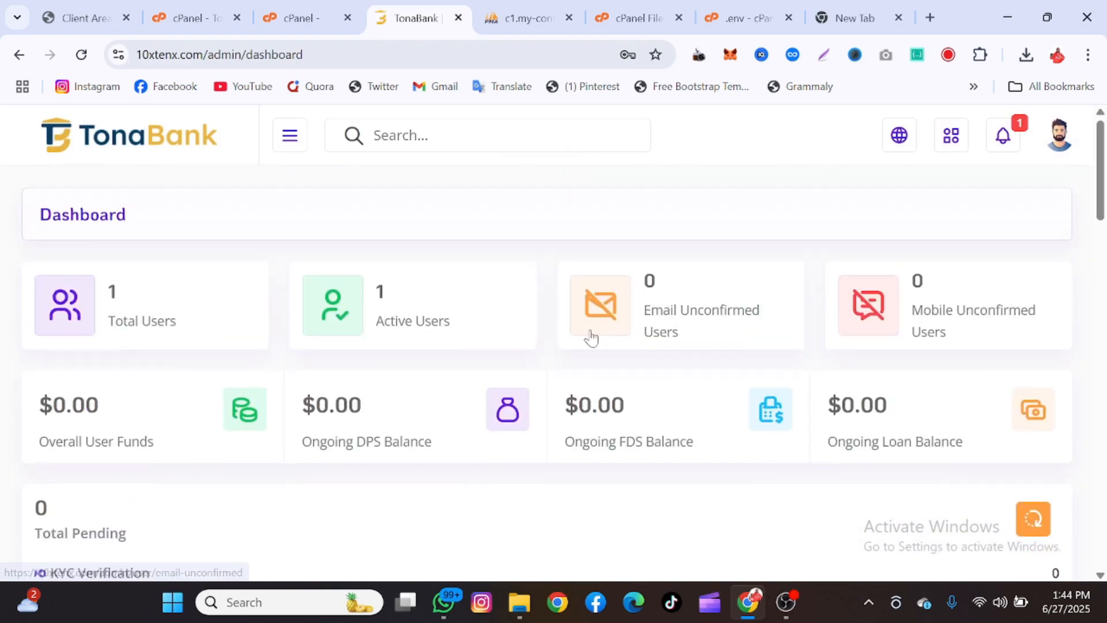
pyautogui.click(891, 60)
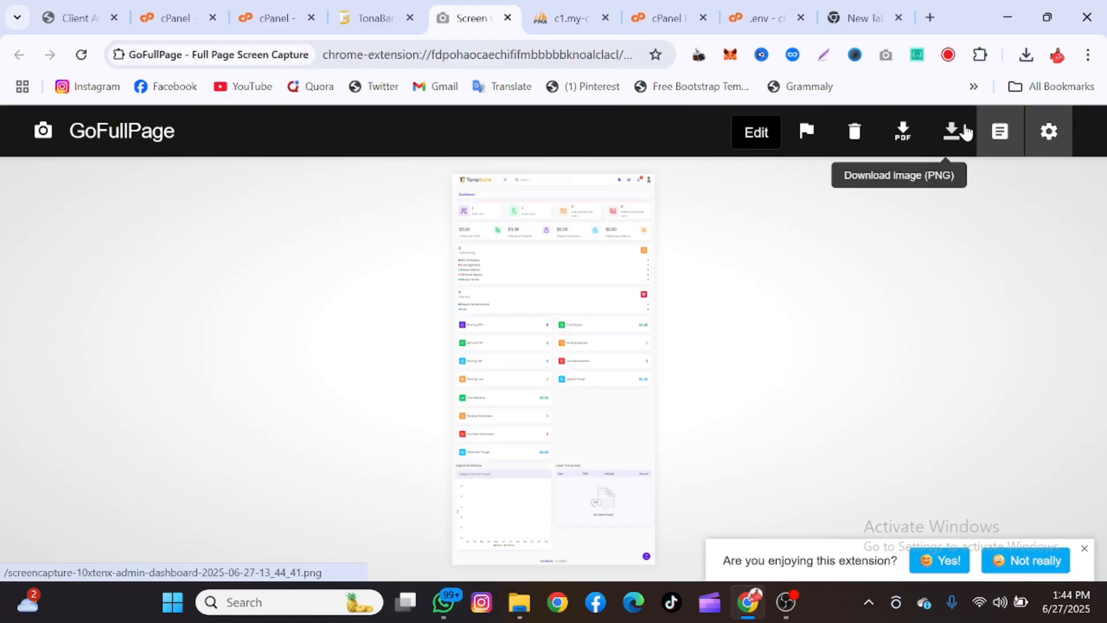
pyautogui.click(952, 131)
# Leave the GoFullPage capture tab and return to the TonaBank dashboard
pyautogui.click(507, 18)
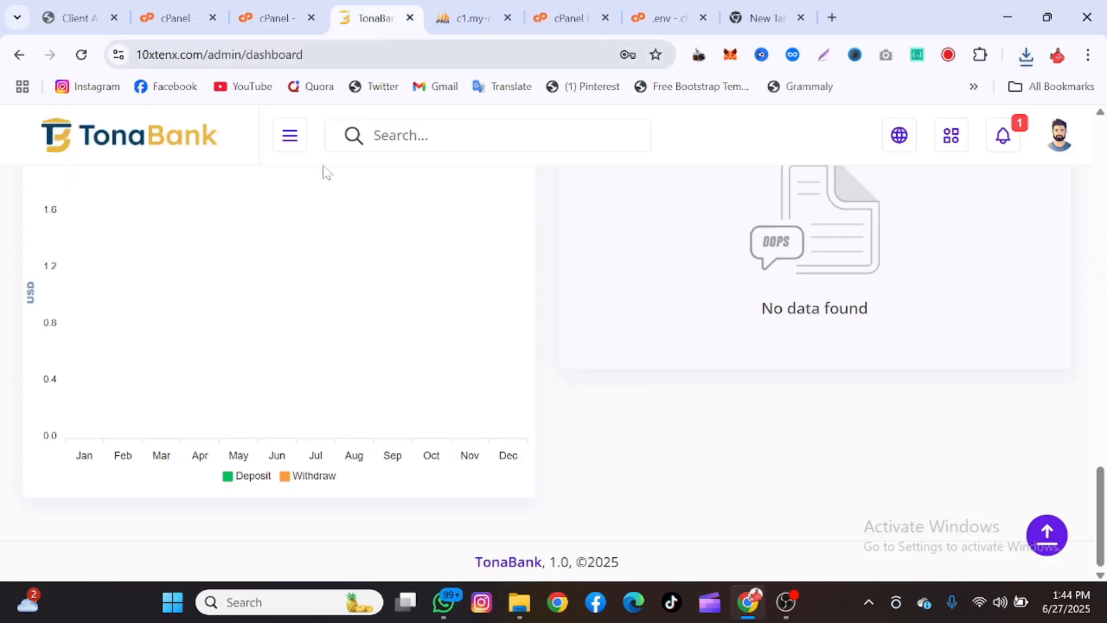
pyautogui.scroll(15, 323, 231)
pyautogui.scroll(-1, 290, 392)
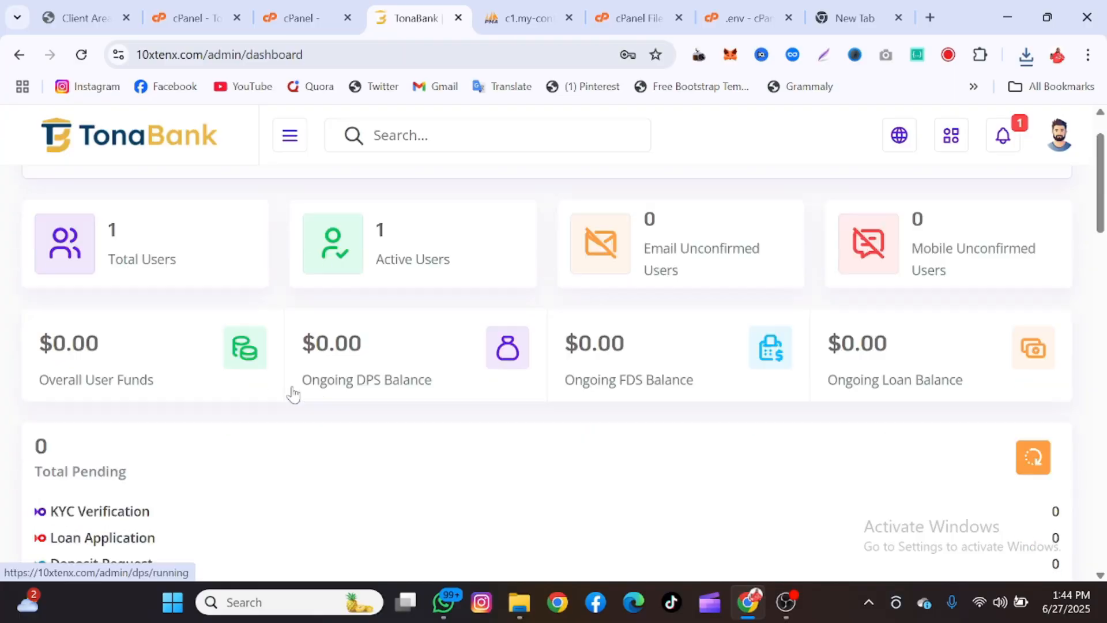
# Expand the admin navigation menu and capture the full dashboard page with it open
pyautogui.click(288, 143)
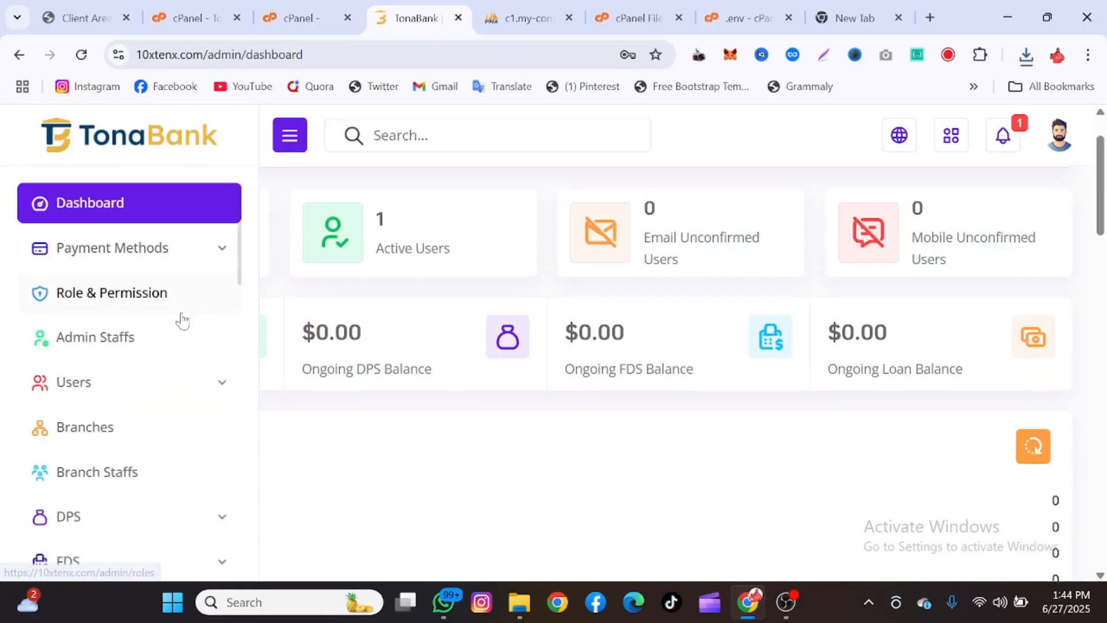
pyautogui.scroll(-1, 180, 318)
pyautogui.scroll(1, 180, 319)
pyautogui.scroll(-1, 182, 321)
pyautogui.scroll(1, 183, 321)
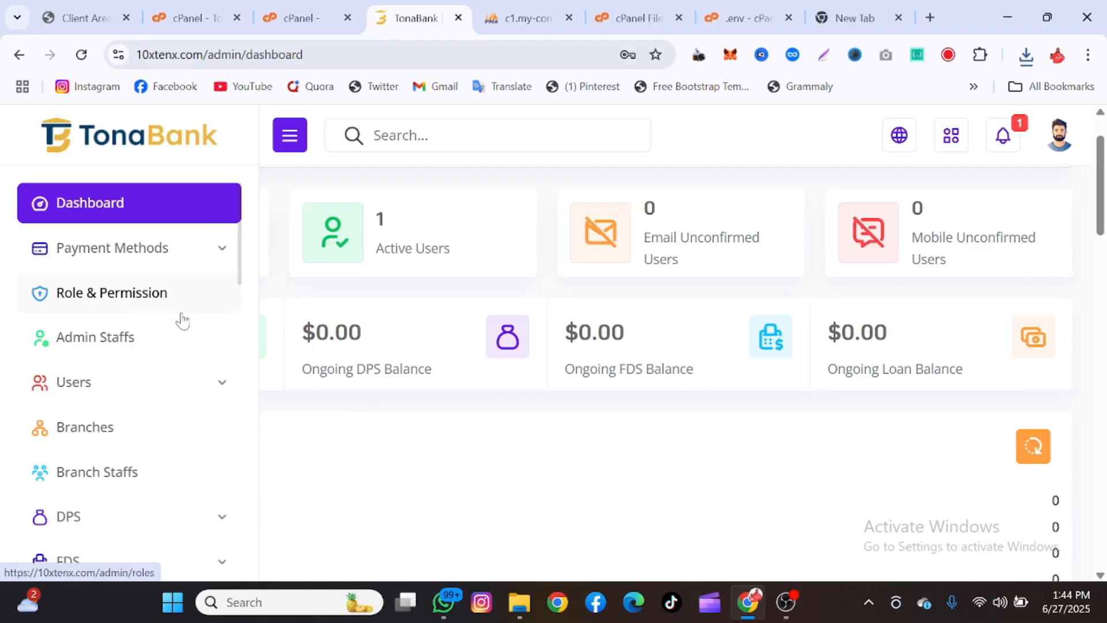
pyautogui.click(887, 56)
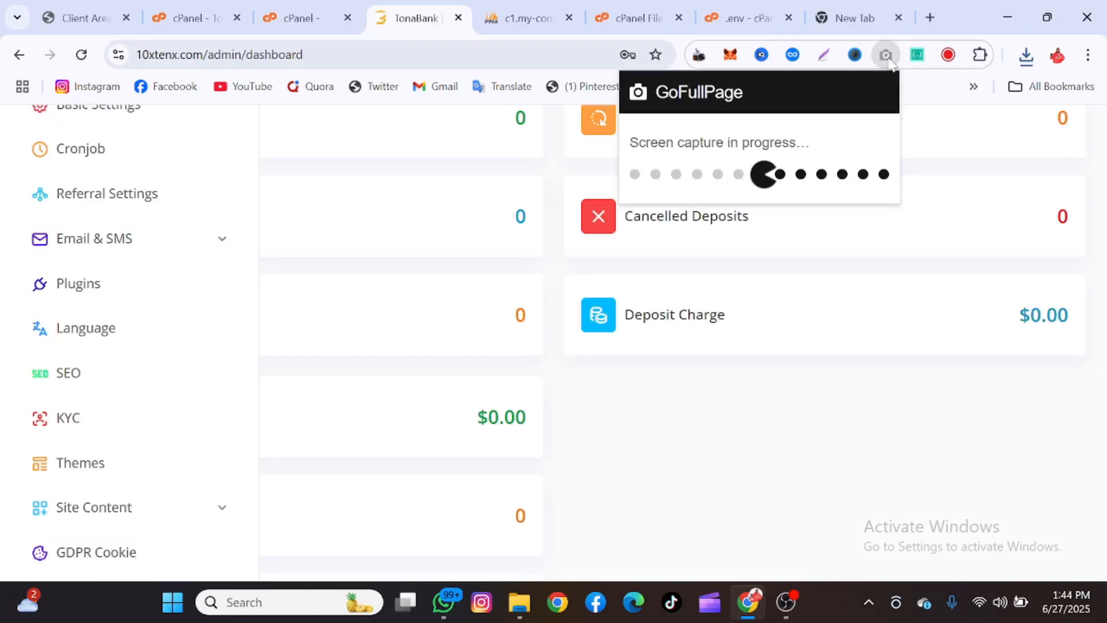